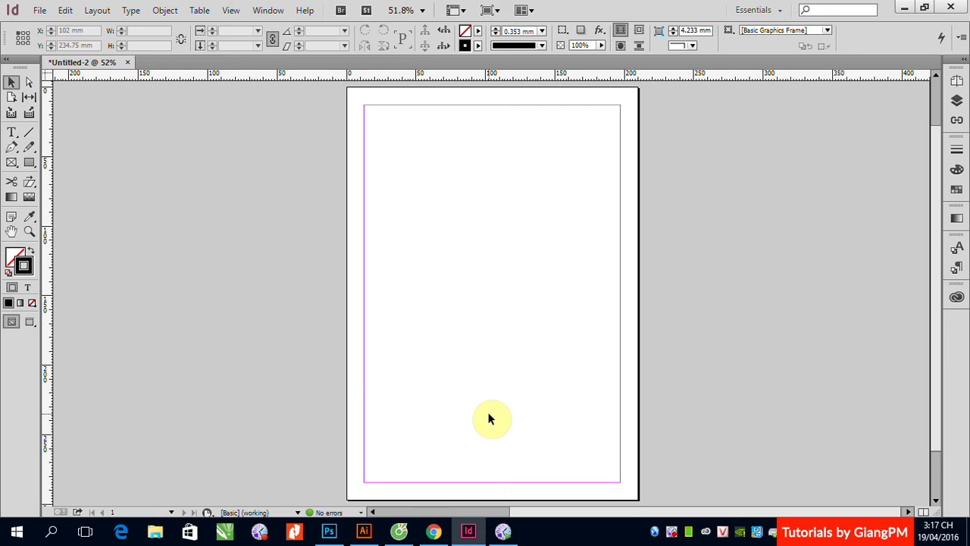
Place Truyen.docx into the page from the upper-left margin corner and delete the colour-guide picture that comes with the text.
{"action": "left_click", "coordinate": [39, 10]}
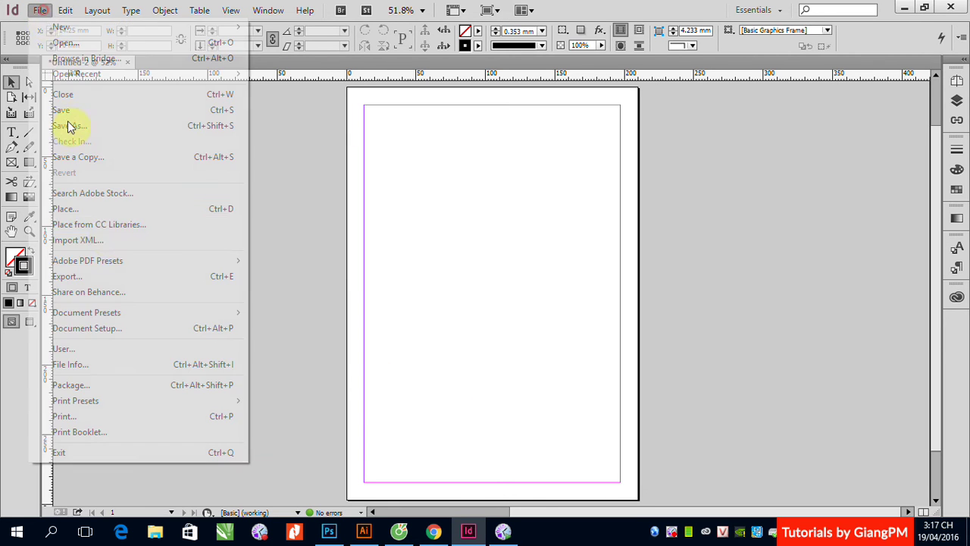
{"action": "left_click", "coordinate": [89, 210]}
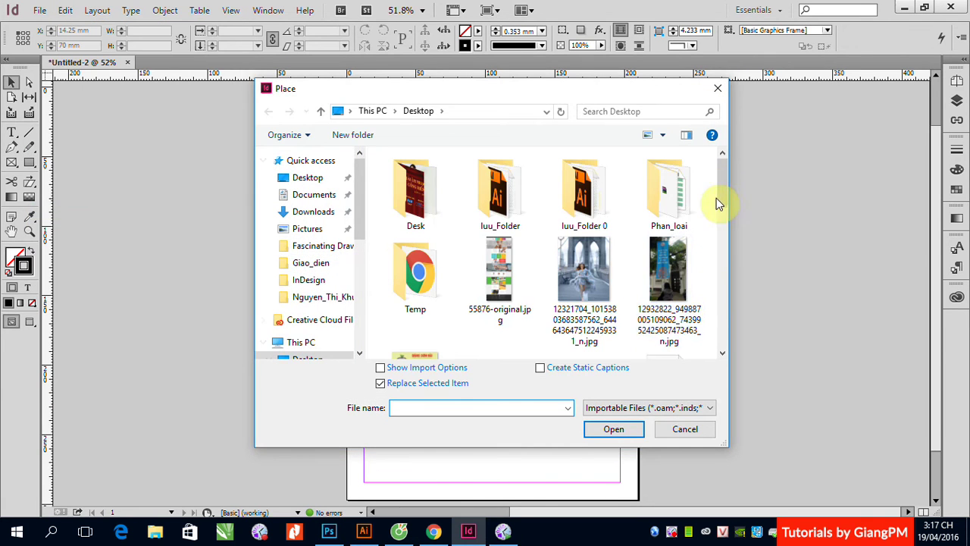
{"action": "left_click_drag", "start_coordinate": [725, 185], "coordinate": [726, 331]}
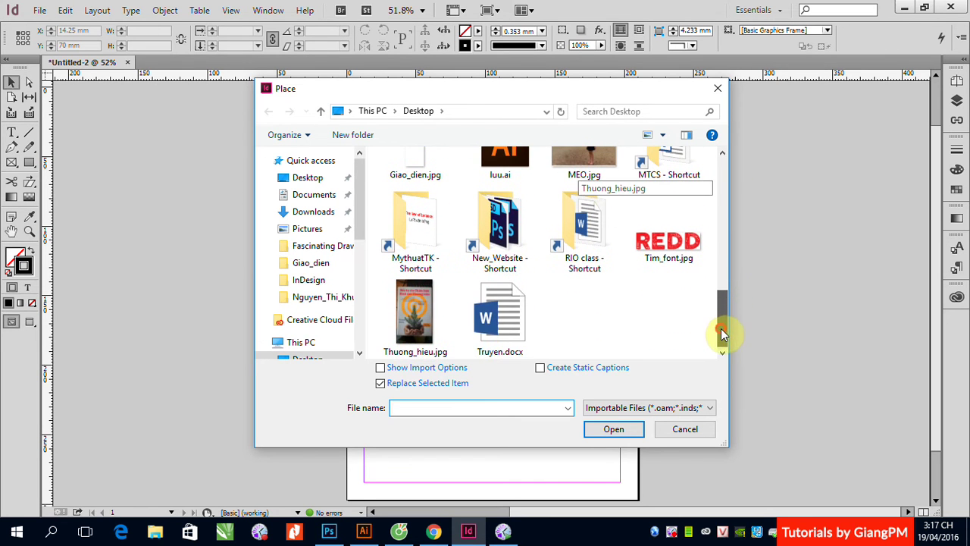
{"action": "left_click", "coordinate": [500, 326]}
{"action": "left_click", "coordinate": [607, 428]}
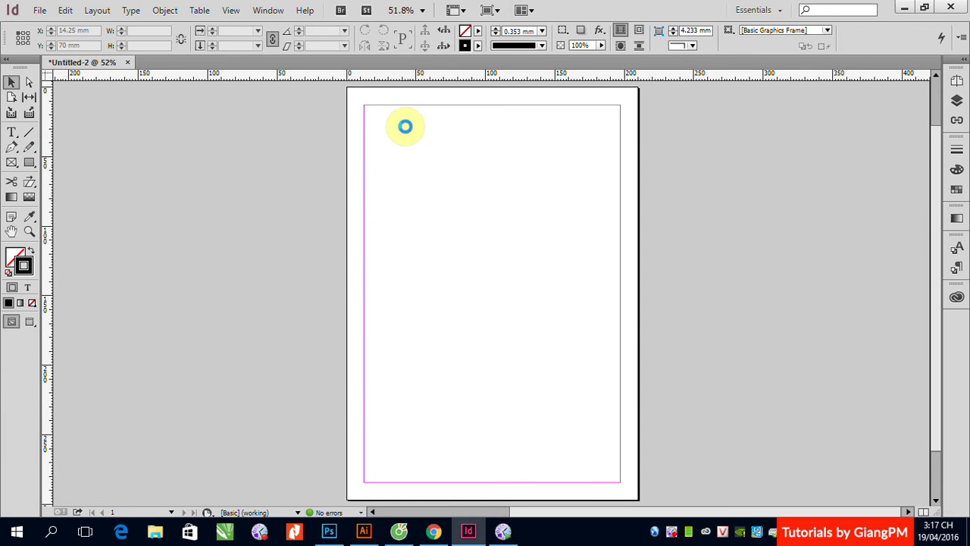
{"action": "left_click", "coordinate": [405, 127]}
{"action": "left_click_drag", "start_coordinate": [405, 129], "coordinate": [368, 108]}
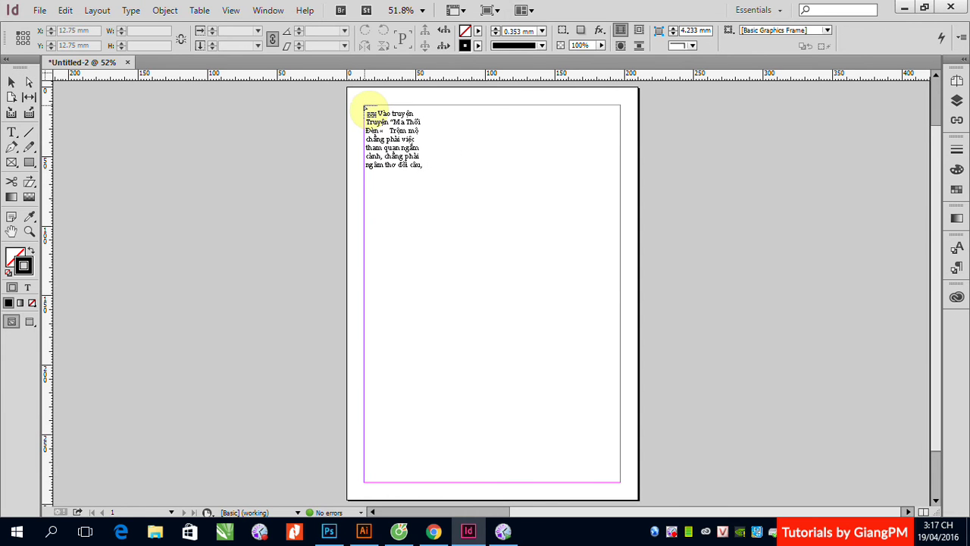
{"action": "left_click", "coordinate": [365, 107]}
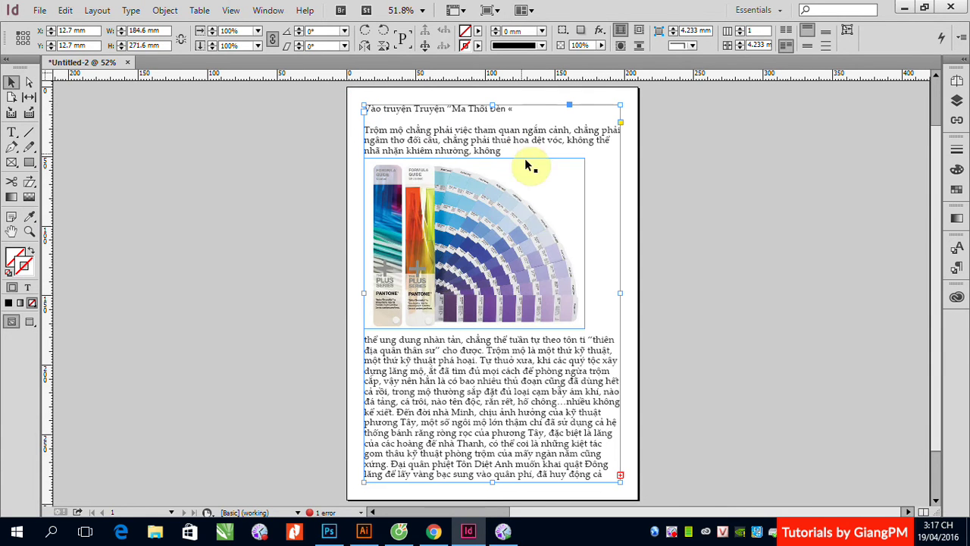
{"action": "left_click", "coordinate": [531, 235]}
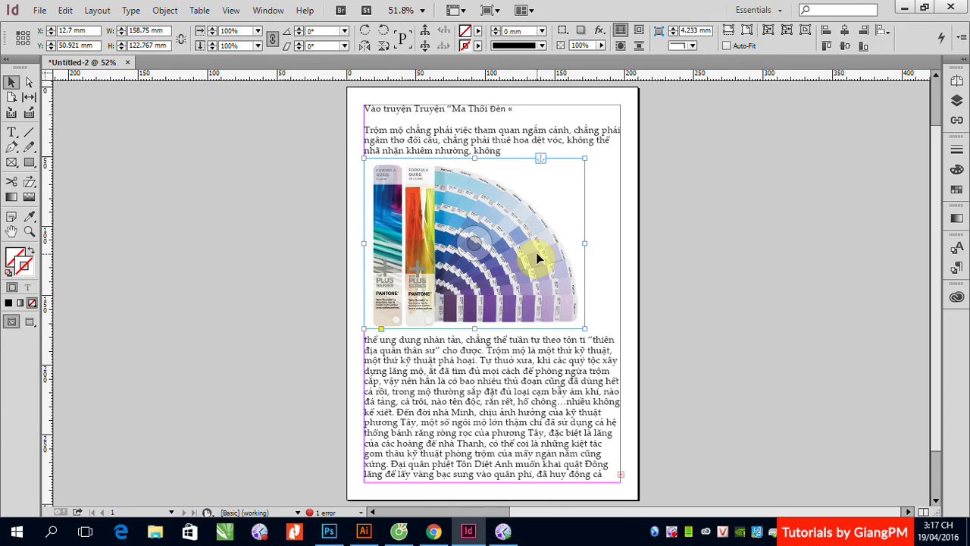
{"action": "key", "text": "Delete"}
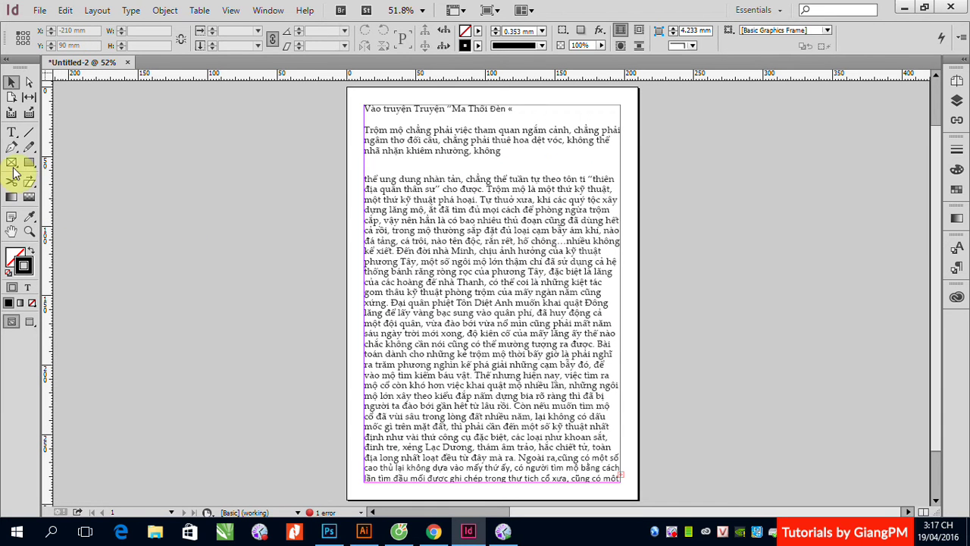
Format the title line "Vào truyện Truyện Ma Thổi Đèn" as Minion Pro Bold, 24 pt, in all caps.
{"action": "left_click", "coordinate": [11, 131]}
{"action": "left_click_drag", "start_coordinate": [365, 109], "coordinate": [523, 111]}
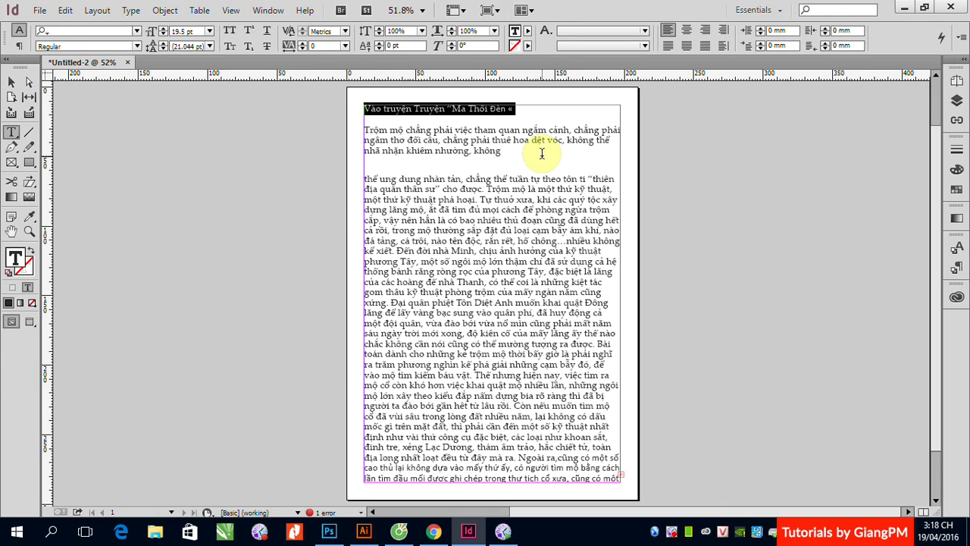
{"action": "left_click", "coordinate": [137, 31]}
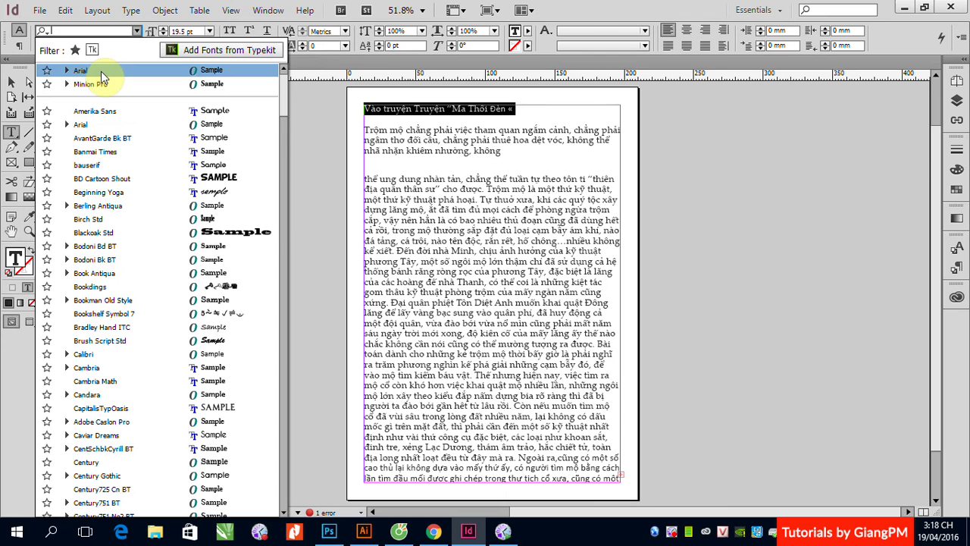
{"action": "left_click", "coordinate": [91, 83]}
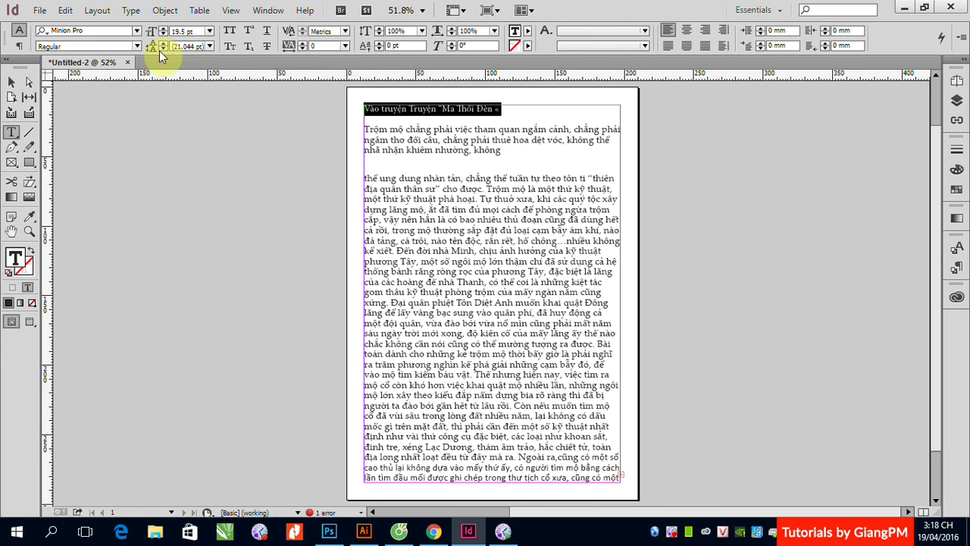
{"action": "left_click", "coordinate": [231, 32]}
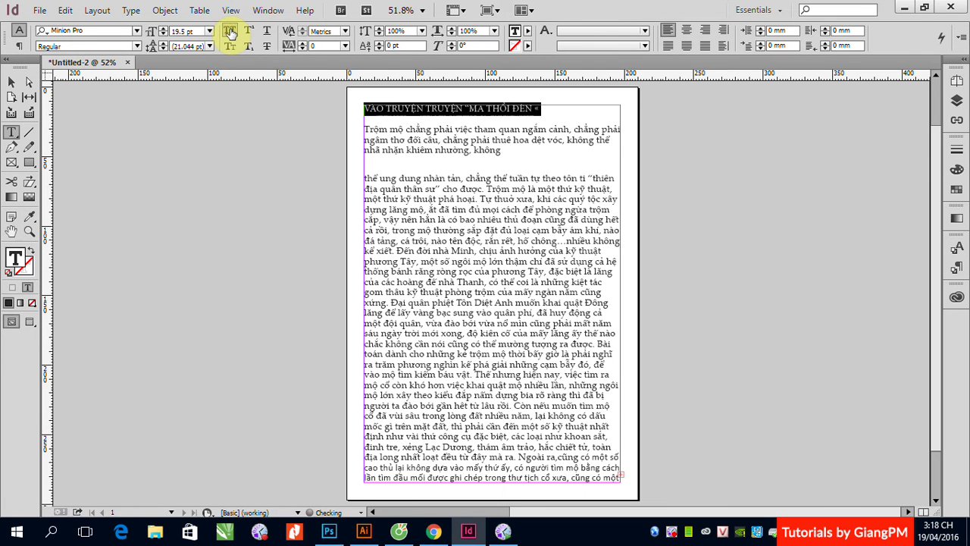
{"action": "left_click", "coordinate": [209, 31]}
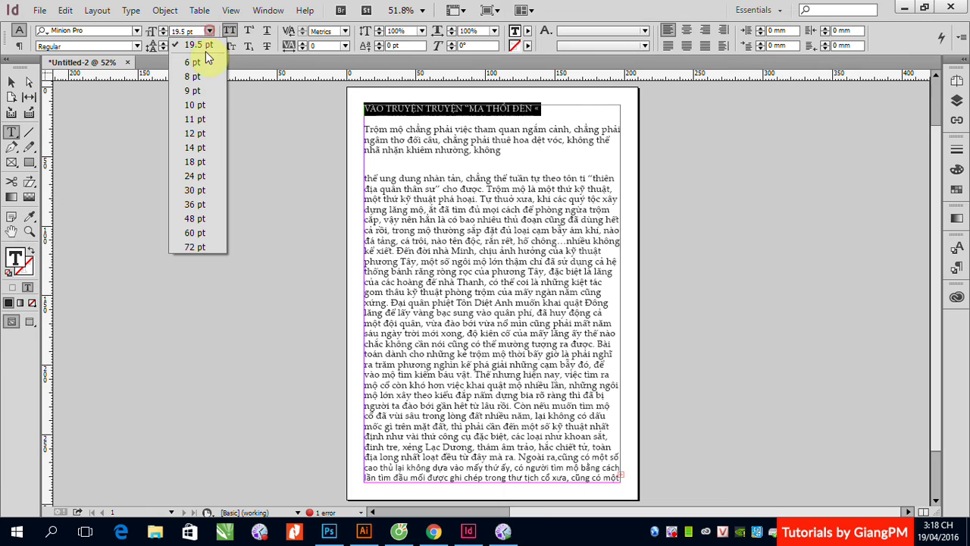
{"action": "left_click", "coordinate": [194, 175]}
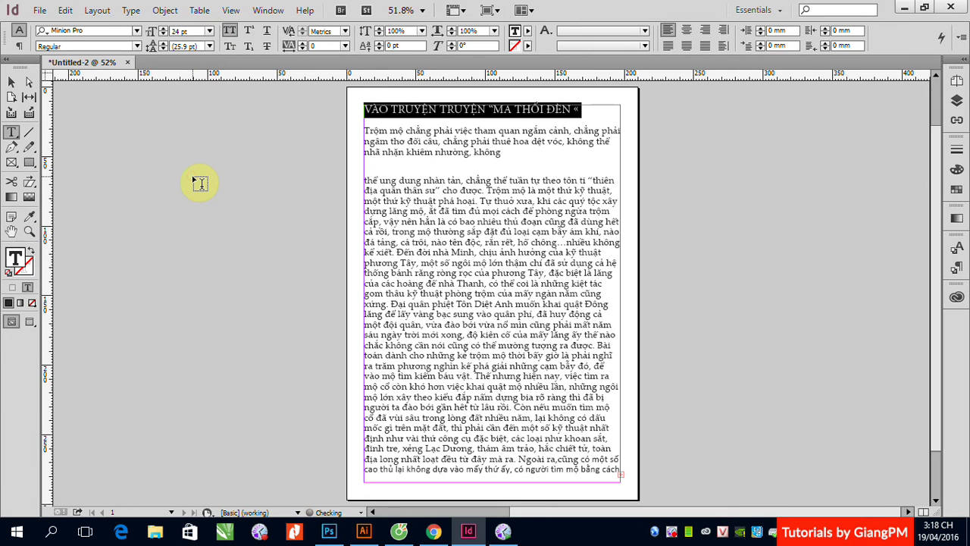
{"action": "left_click", "coordinate": [136, 47]}
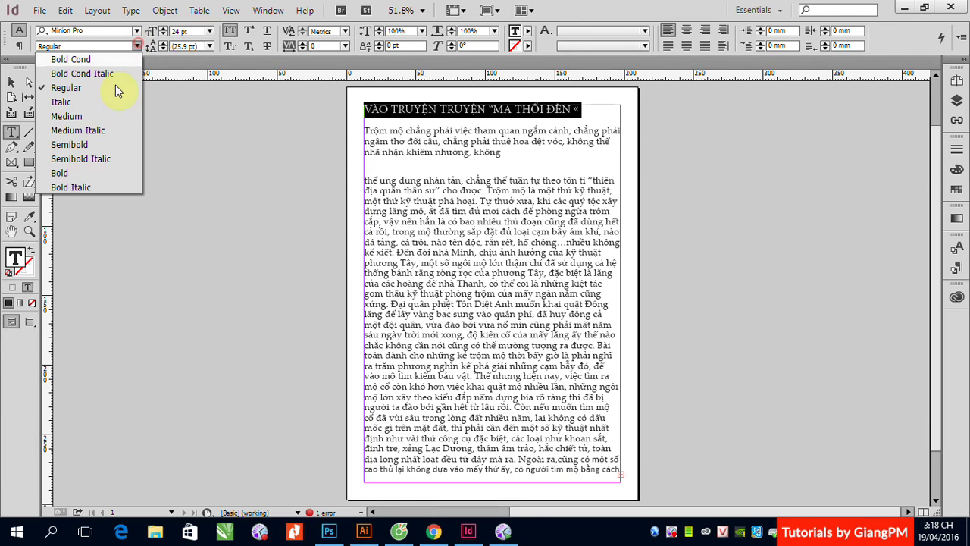
{"action": "left_click", "coordinate": [62, 173]}
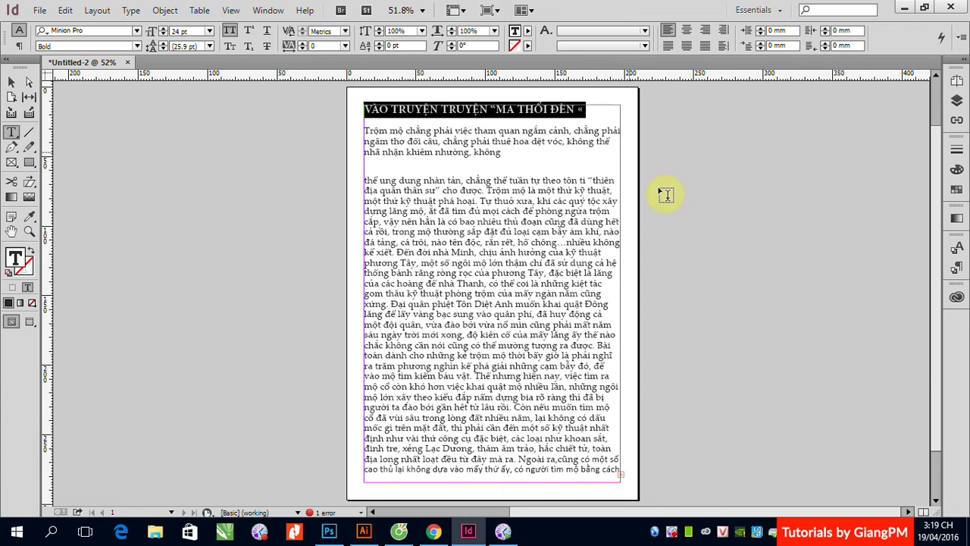
Create a new paragraph style from the formatted title and apply it to the title selection.
{"action": "left_click", "coordinate": [957, 269]}
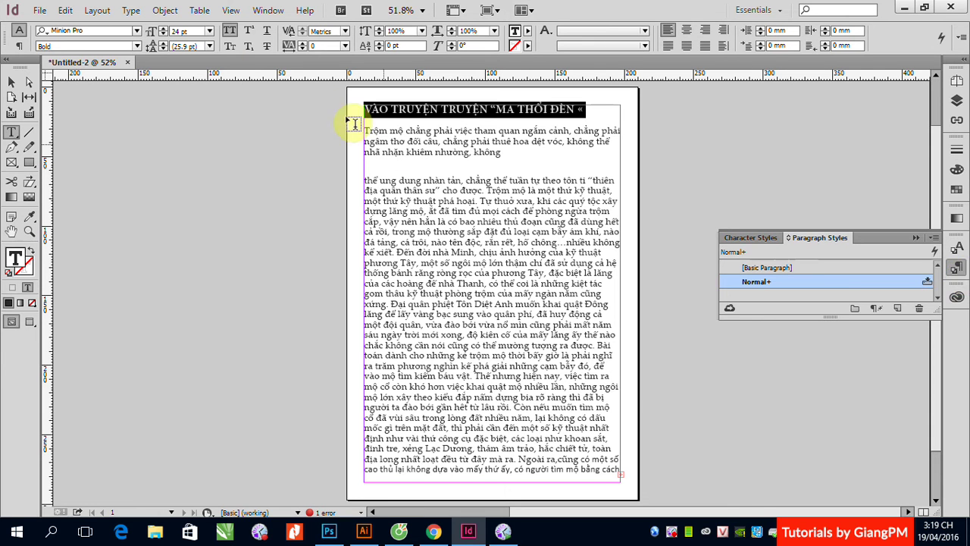
{"action": "left_click", "coordinate": [131, 11]}
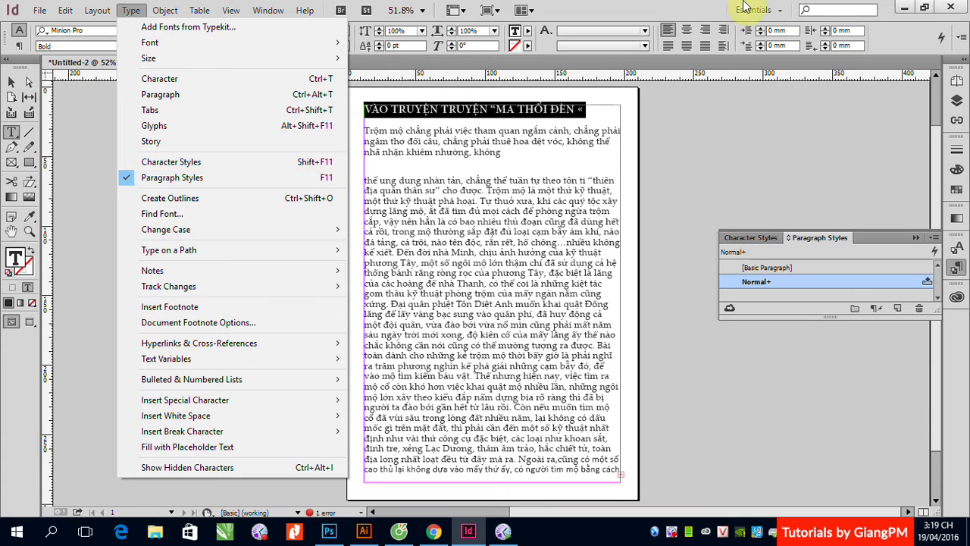
{"action": "left_click", "coordinate": [673, 18]}
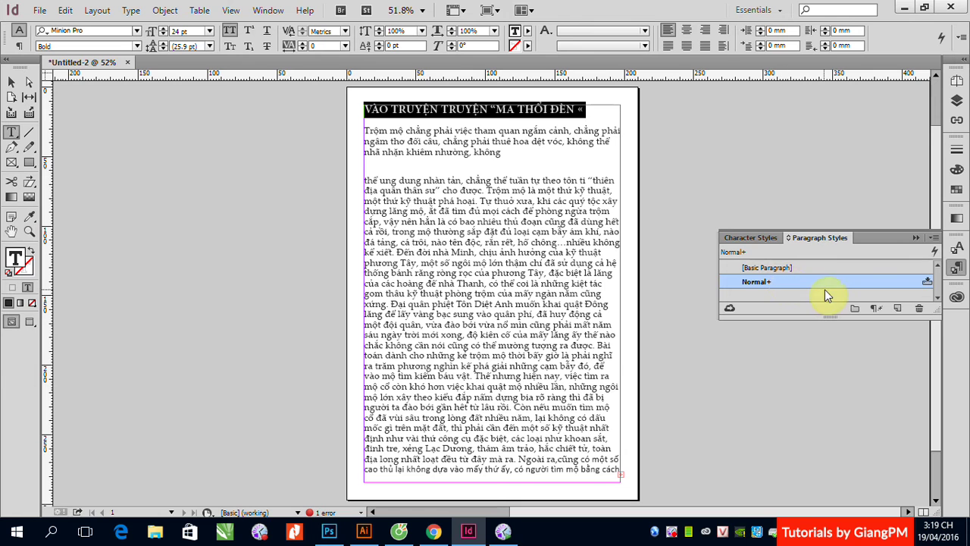
{"action": "mouse_move", "coordinate": [804, 279]}
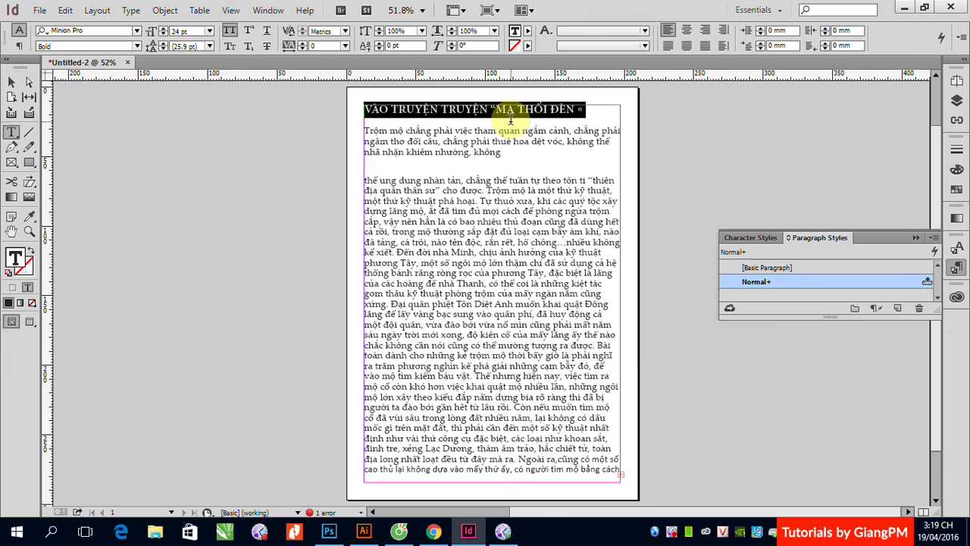
{"action": "left_click", "coordinate": [897, 310]}
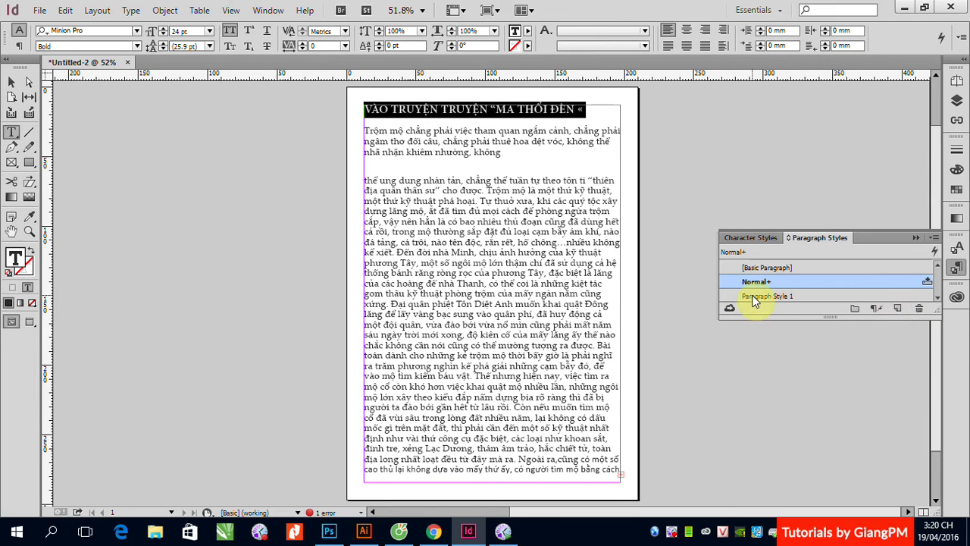
{"action": "left_click", "coordinate": [754, 296]}
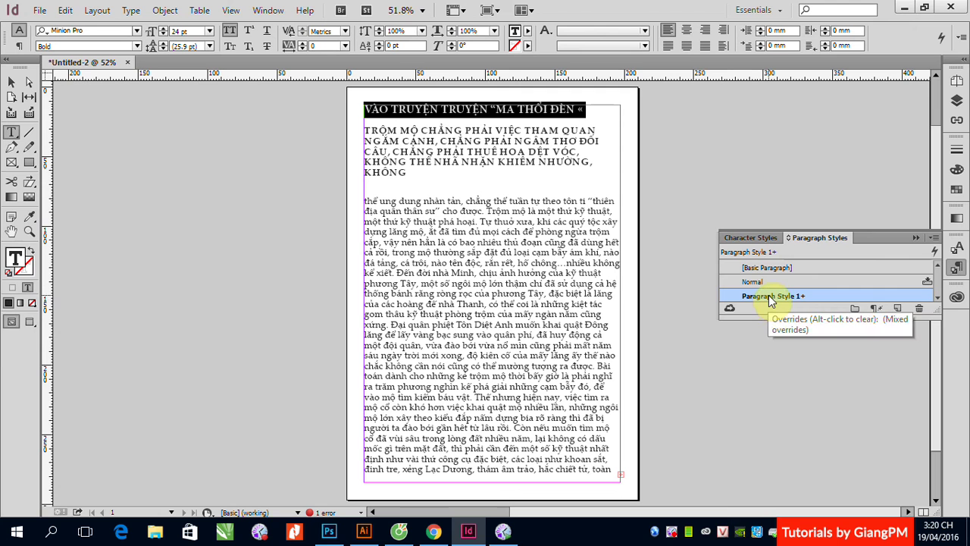
{"action": "left_click", "coordinate": [771, 300]}
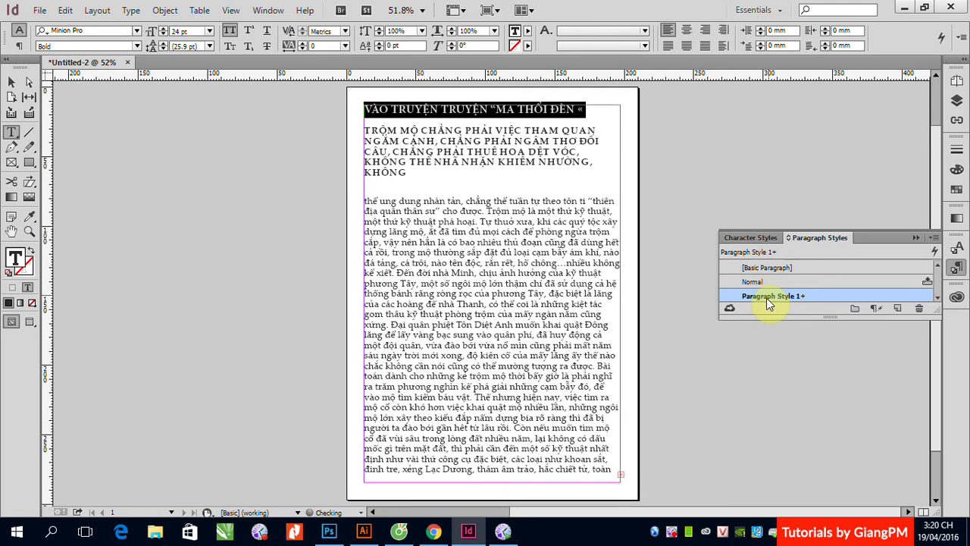
Rename the new paragraph style to CHUONG.
{"action": "double_click", "coordinate": [766, 298]}
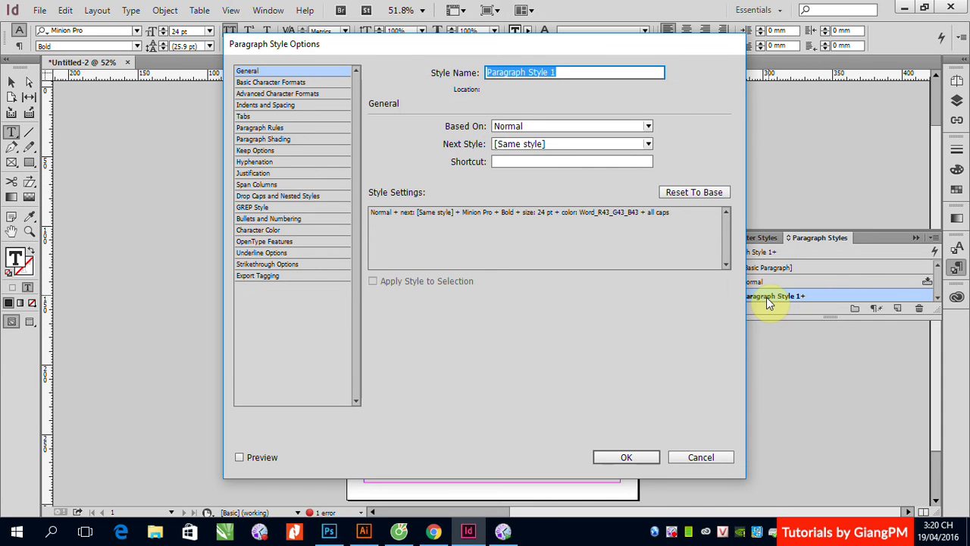
{"action": "type", "text": "CHUONG"}
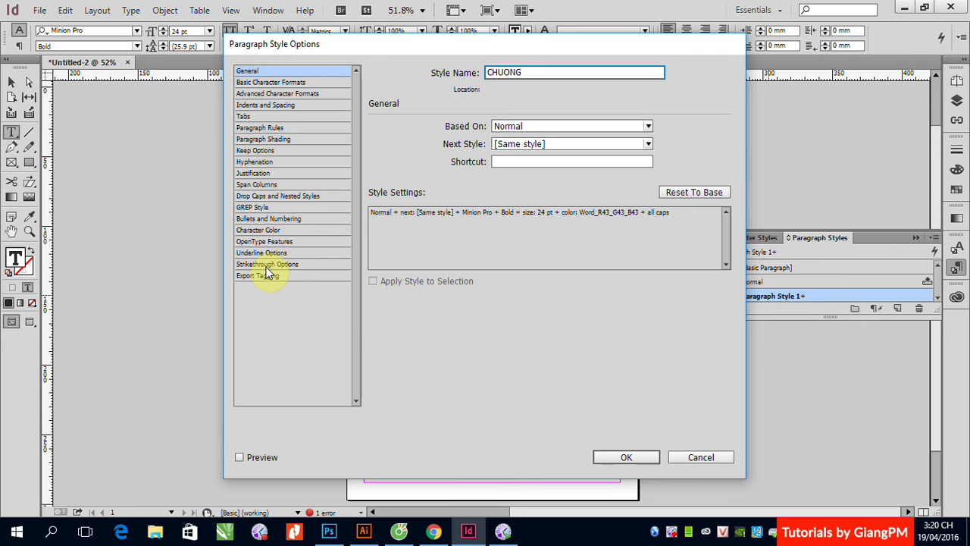
{"action": "left_click", "coordinate": [625, 457]}
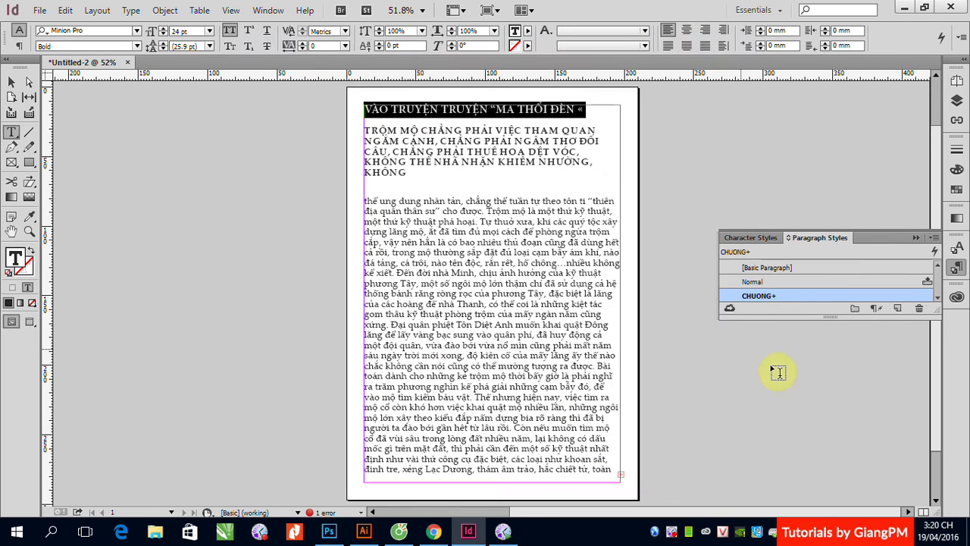
Insert a paragraph break before "Trộm mộ" below the title and apply the [Basic Paragraph] style to that paragraph.
{"action": "left_click_drag", "start_coordinate": [367, 129], "coordinate": [417, 171]}
{"action": "left_click", "coordinate": [367, 129]}
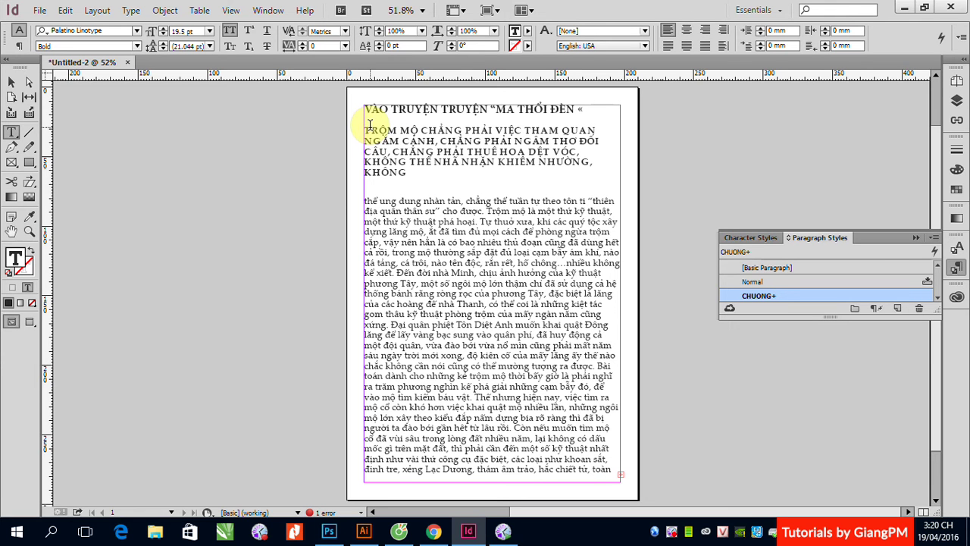
{"action": "key", "text": "Return"}
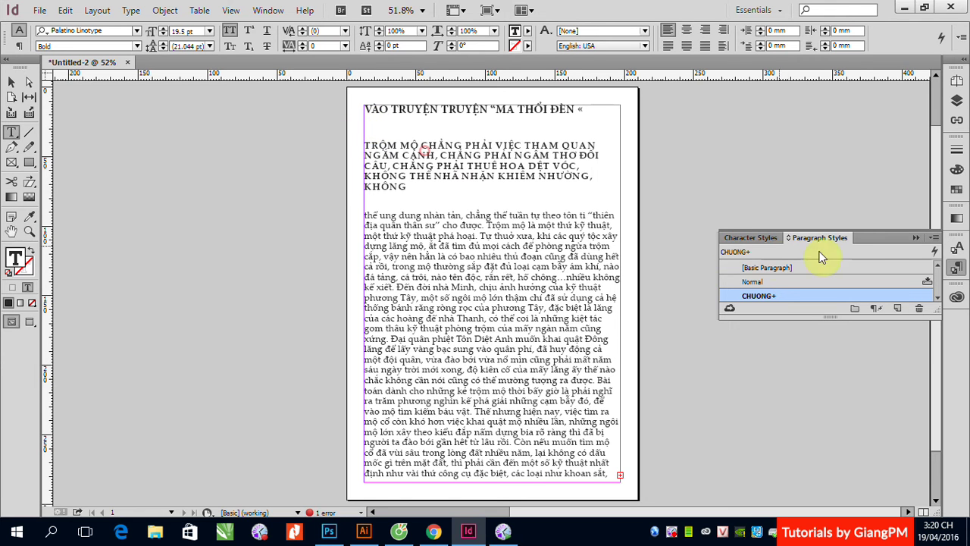
{"action": "left_click", "coordinate": [767, 267]}
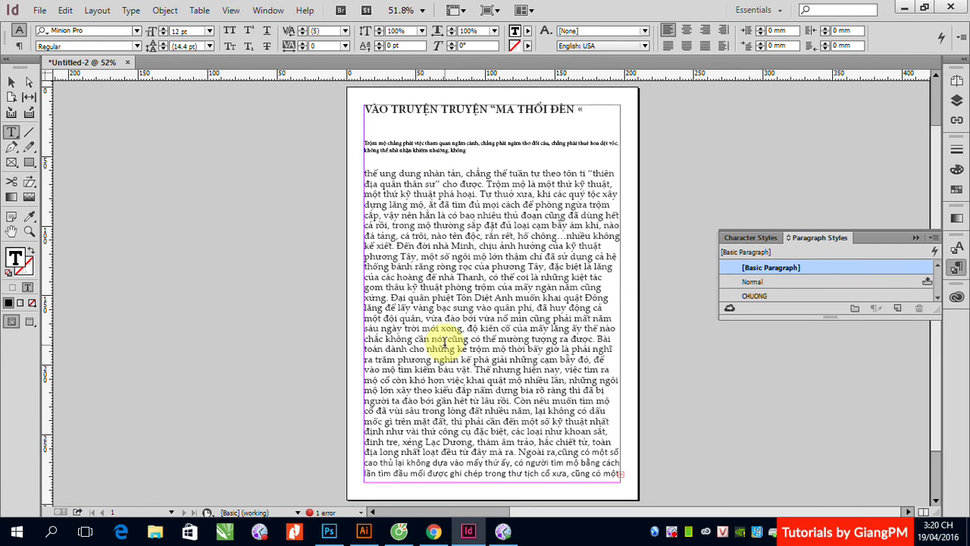
Split the phrase starting "xứng. Đại quân phiệt" out of the body text as its own paragraph and apply the CHUONG style to it.
{"action": "left_click", "coordinate": [364, 298]}
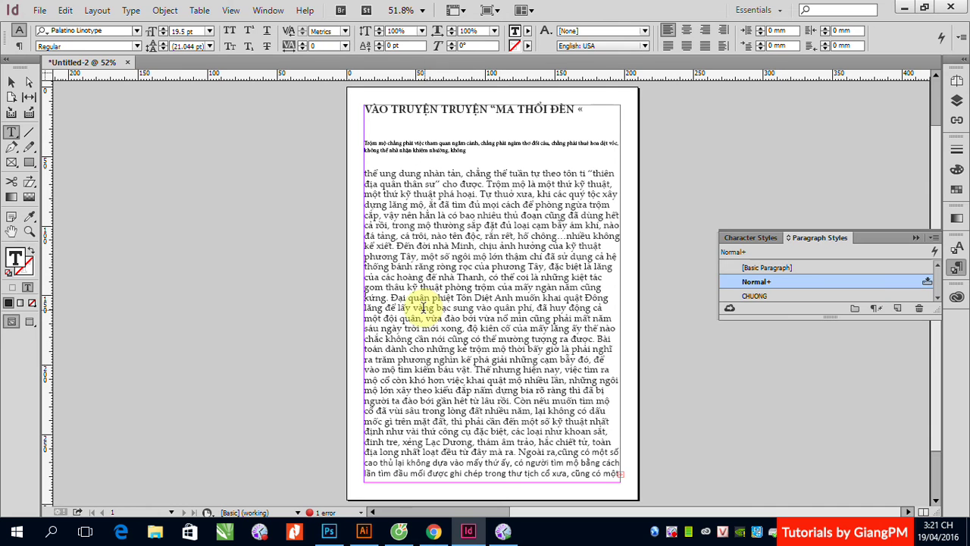
{"action": "key", "text": "Return"}
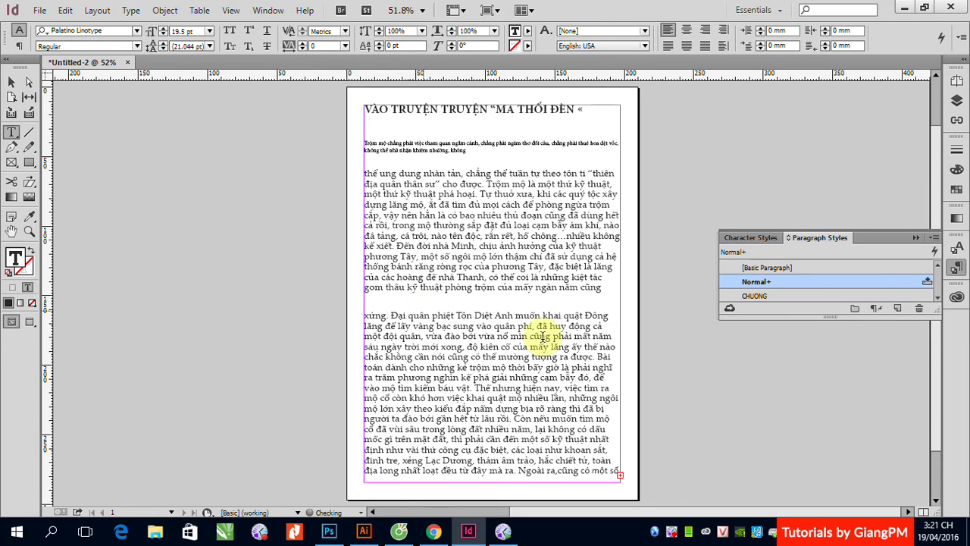
{"action": "left_click", "coordinate": [514, 314]}
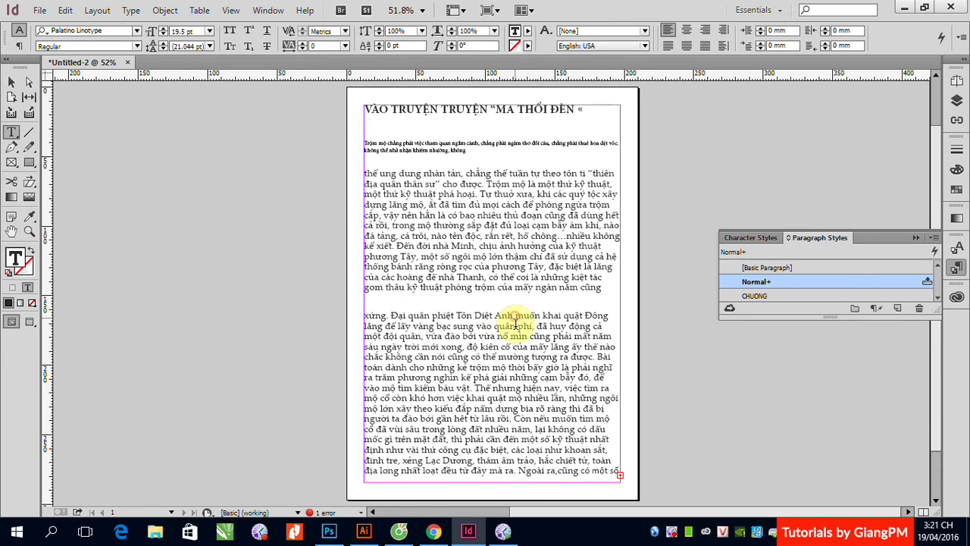
{"action": "key", "text": "Return"}
{"action": "key", "text": "Return"}
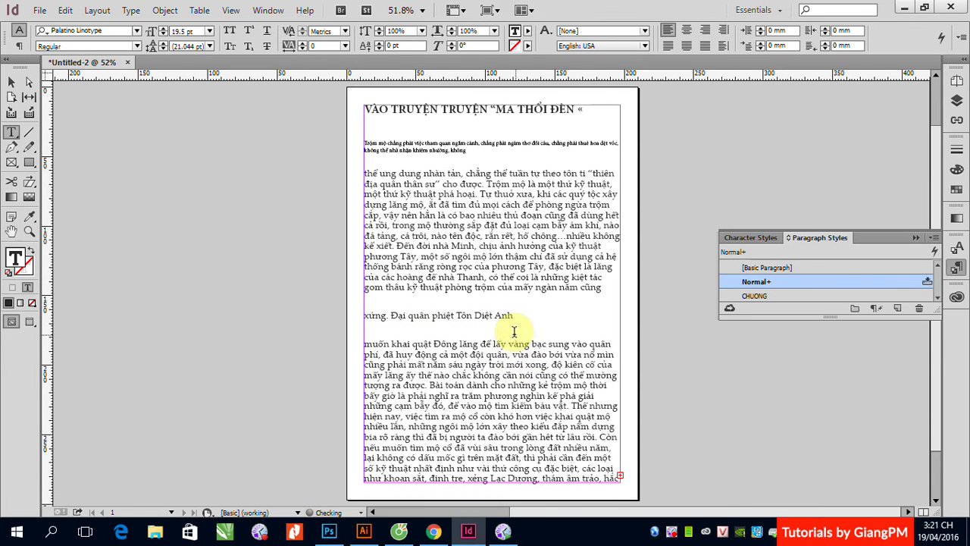
{"action": "left_click", "coordinate": [445, 318]}
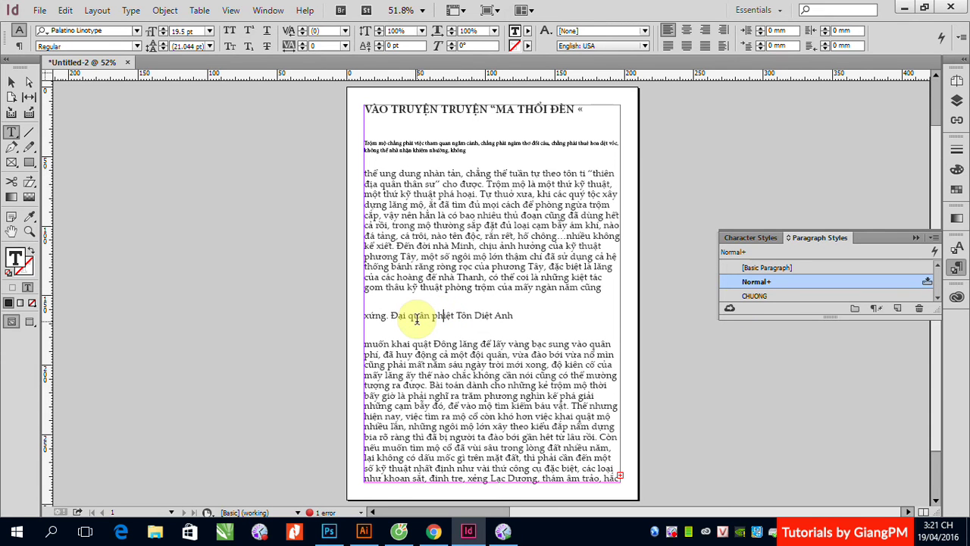
{"action": "left_click", "coordinate": [751, 297]}
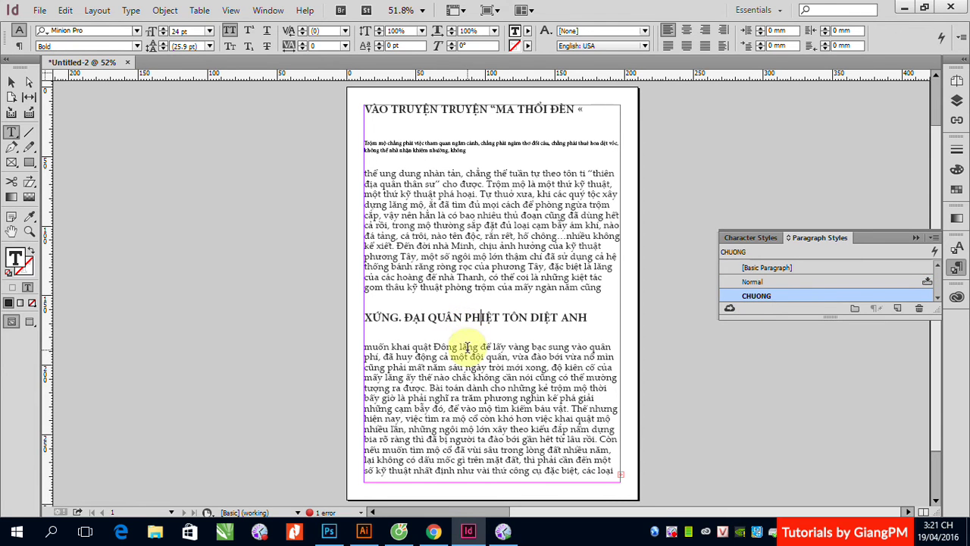
{"action": "right_click", "coordinate": [672, 532]}
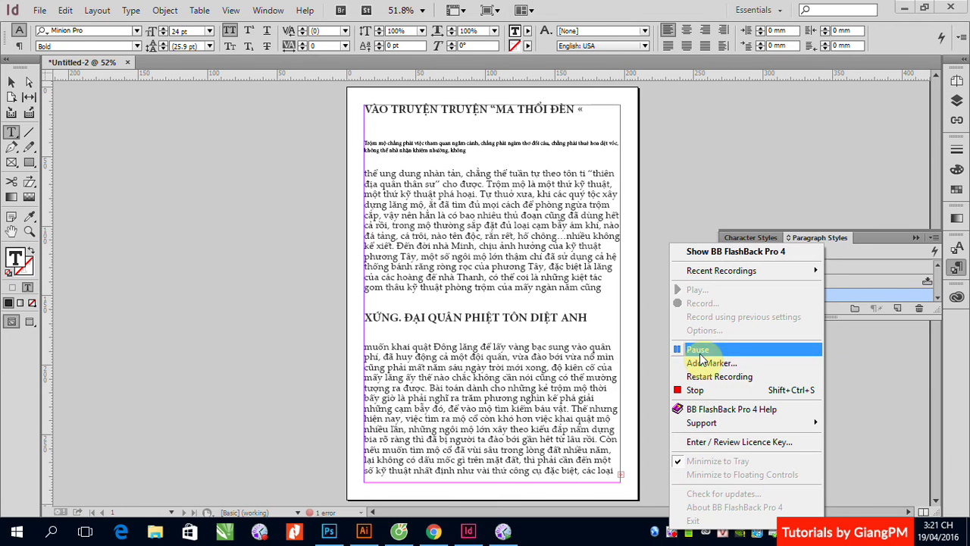
{"action": "left_click", "coordinate": [698, 349]}
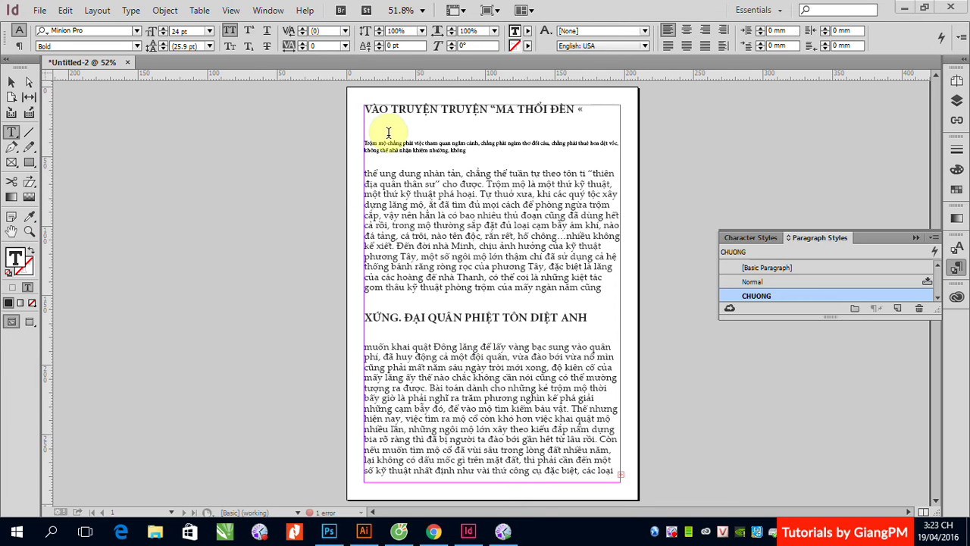
Undo the chapter heading, paragraph break and style rename edits, back to before the new paragraph style was applied to the title selection.
{"action": "left_click", "coordinate": [408, 252]}
{"action": "key", "text": "ctrl+z"}
{"action": "key", "text": "ctrl+z"}
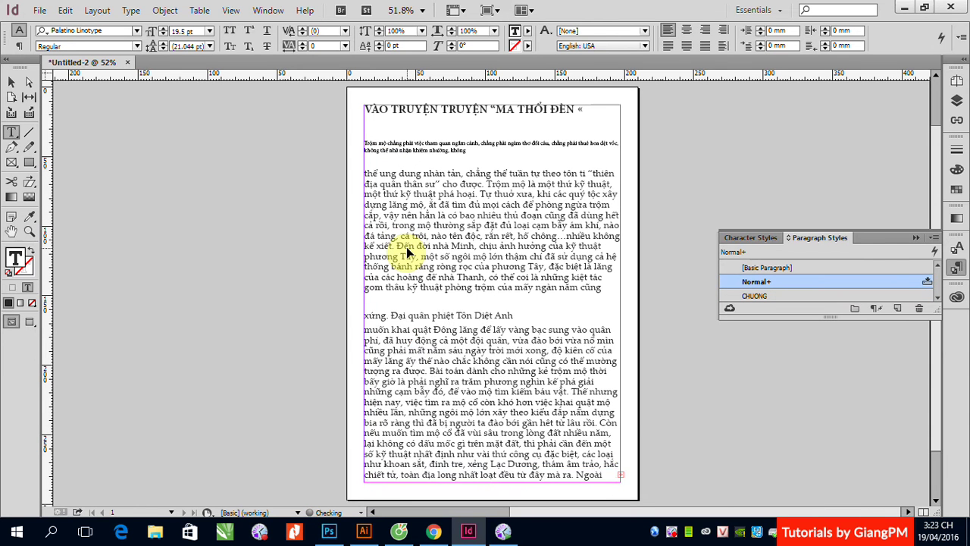
{"action": "key", "text": "ctrl+z"}
{"action": "key", "text": "ctrl+z"}
{"action": "key", "text": "ctrl+z"}
{"action": "key", "text": "ctrl+z"}
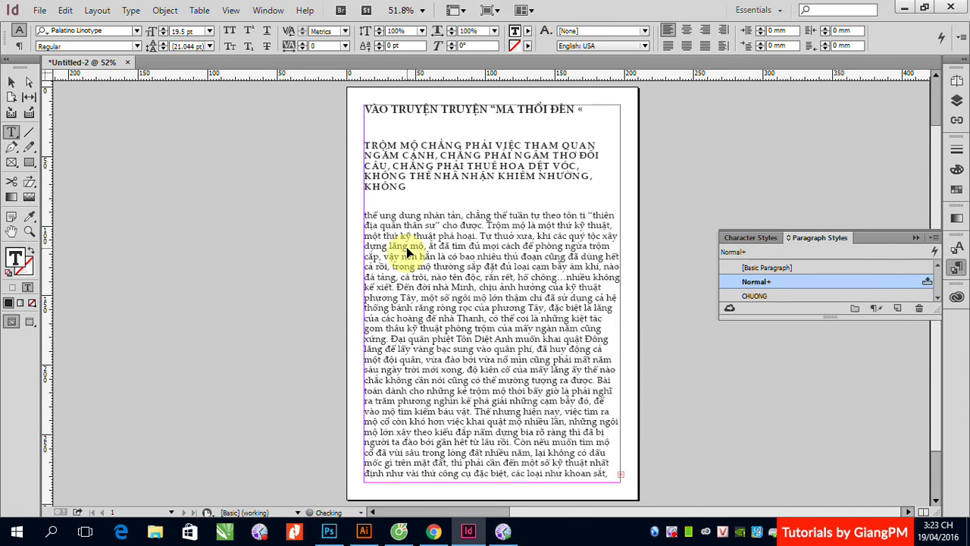
{"action": "key", "text": "ctrl+z"}
{"action": "key", "text": "ctrl+z"}
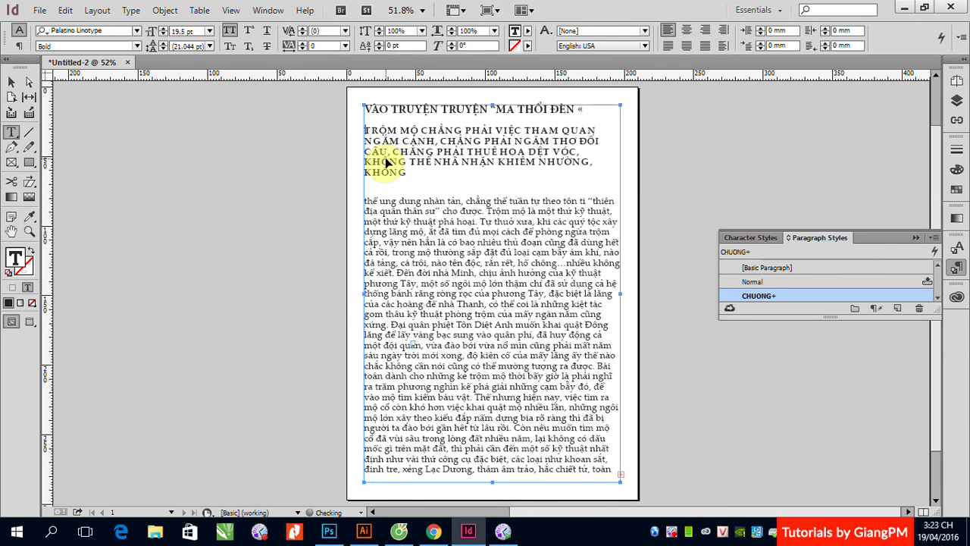
{"action": "key", "text": "ctrl+z"}
{"action": "key", "text": "ctrl+z"}
{"action": "key", "text": "ctrl+z"}
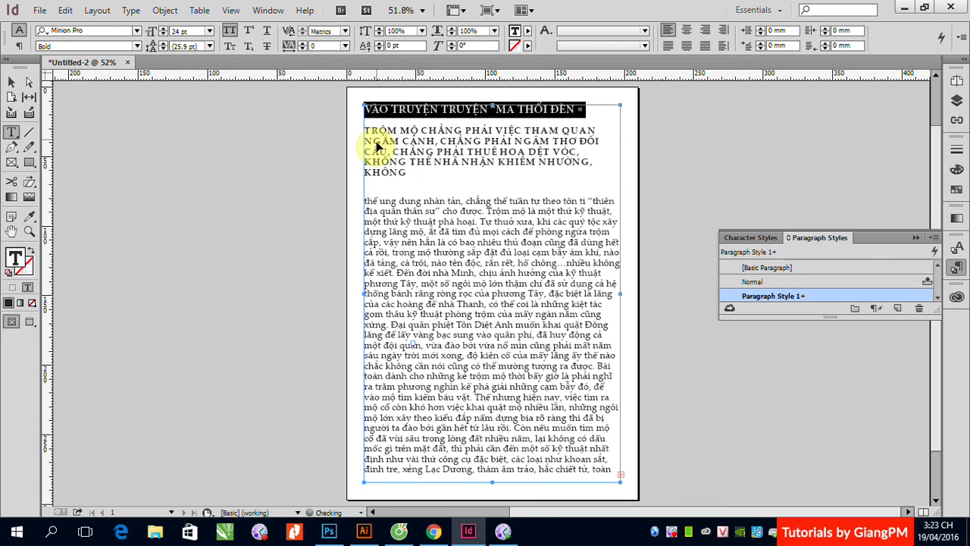
{"action": "key", "text": "ctrl+z"}
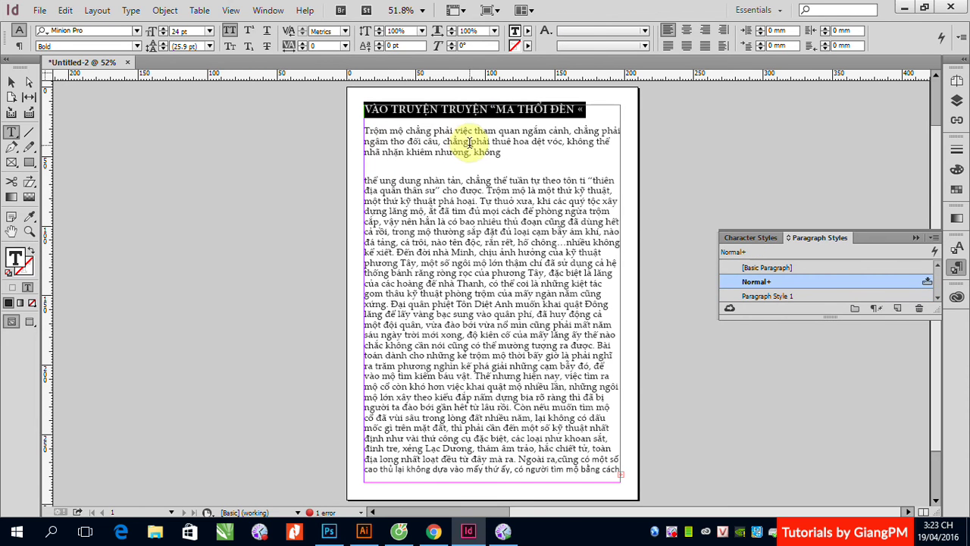
Apply Paragraph Style 1 to the title selection, and break off the text from "Trộm mộ" as a separate paragraph in the [Basic Paragraph] style.
{"action": "left_click", "coordinate": [776, 296]}
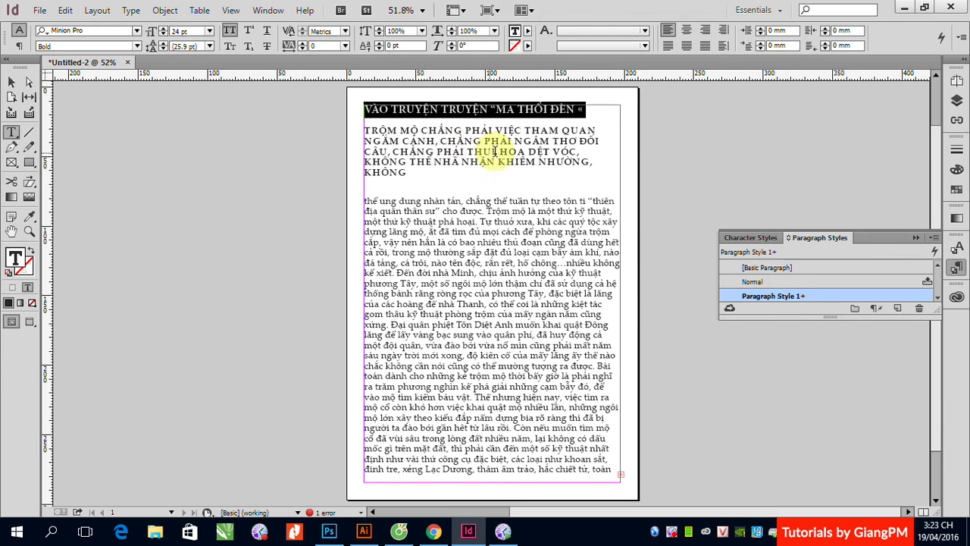
{"action": "left_click", "coordinate": [369, 130]}
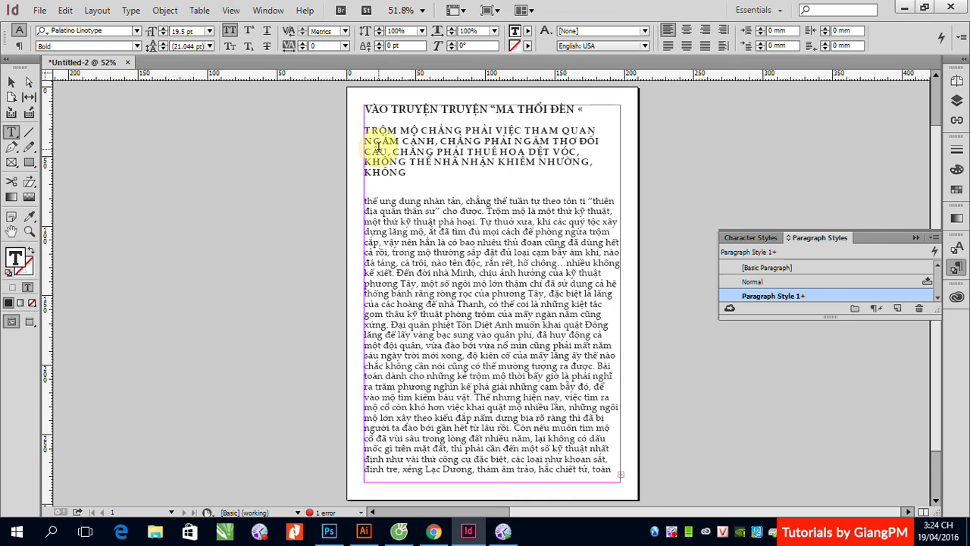
{"action": "key", "text": "Return"}
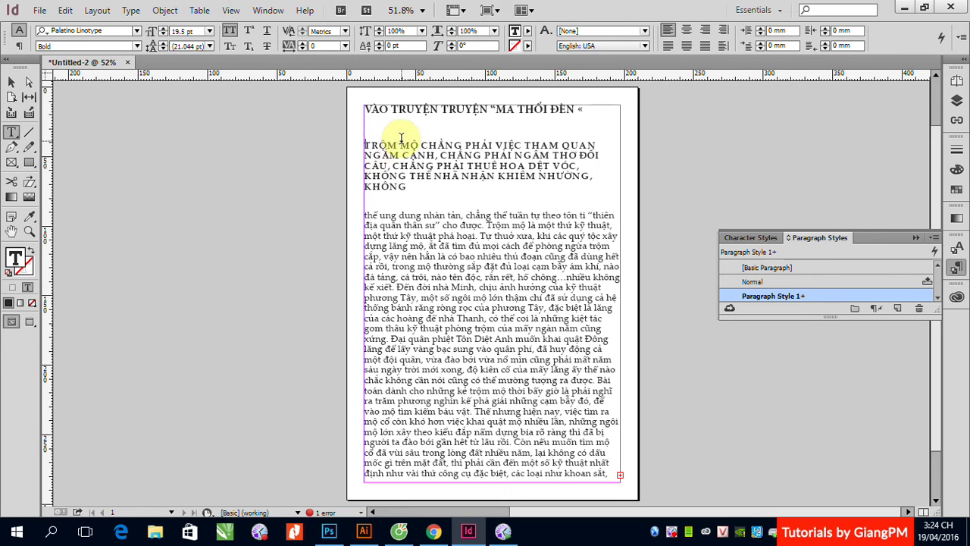
{"action": "left_click", "coordinate": [753, 282]}
{"action": "left_click", "coordinate": [756, 266]}
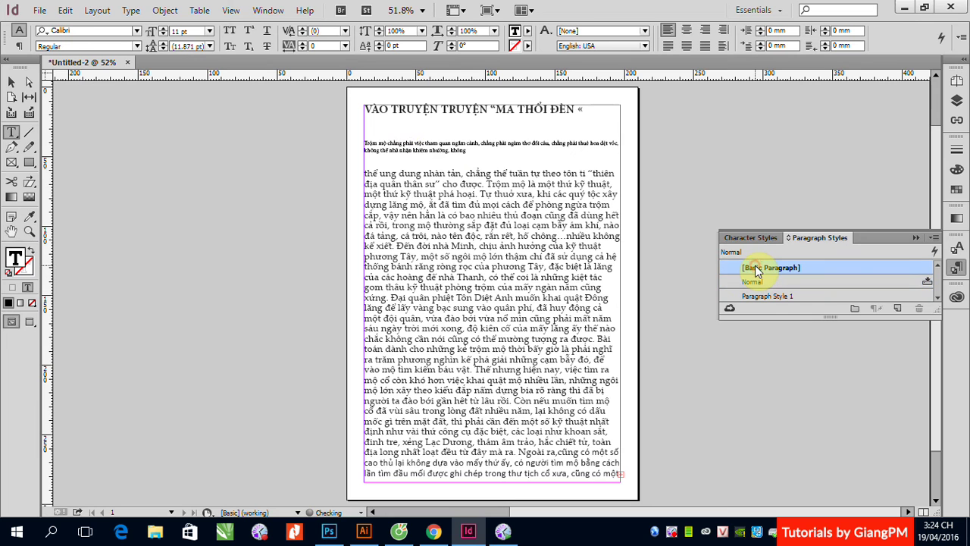
Delete the empty paragraph below the title and apply Paragraph Style 1 to the "Trộm mộ" paragraph.
{"action": "left_click", "coordinate": [379, 123]}
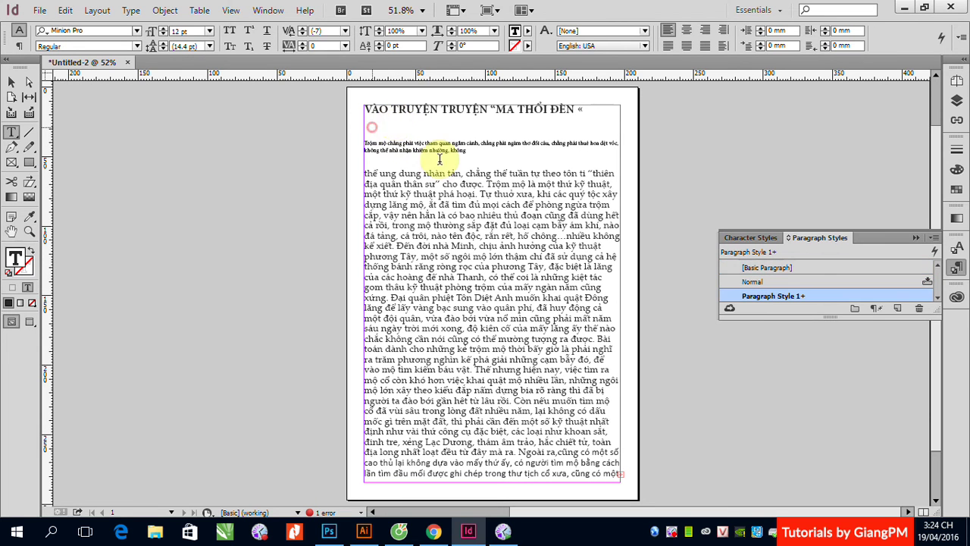
{"action": "key", "text": "Delete"}
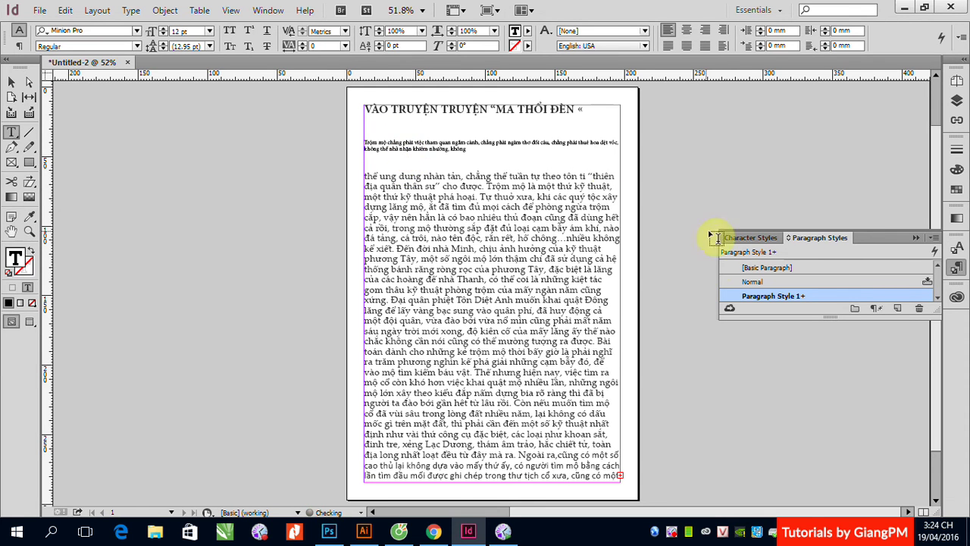
{"action": "left_click", "coordinate": [746, 285]}
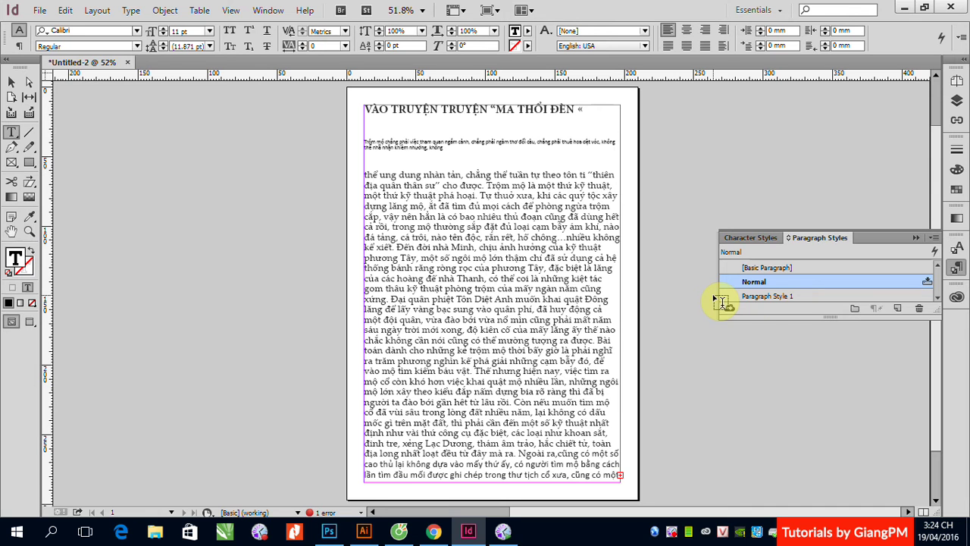
{"action": "left_click", "coordinate": [768, 296]}
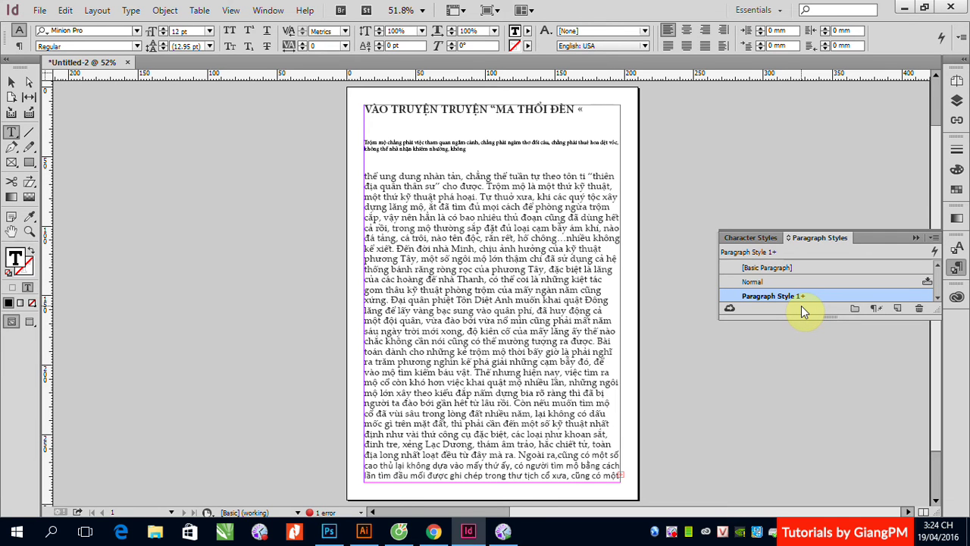
{"action": "left_click", "coordinate": [462, 109]}
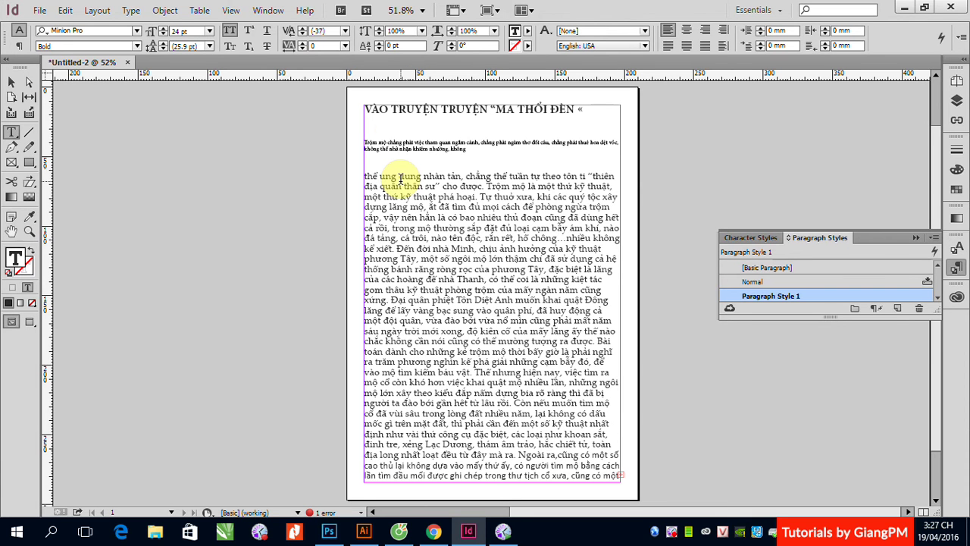
Set the body text from "thể ung dung" through "bia rõ ràng" to a font size of 14 pt.
{"action": "key", "text": "ctrl+space"}
{"action": "left_click_drag", "start_coordinate": [354, 162], "coordinate": [583, 392]}
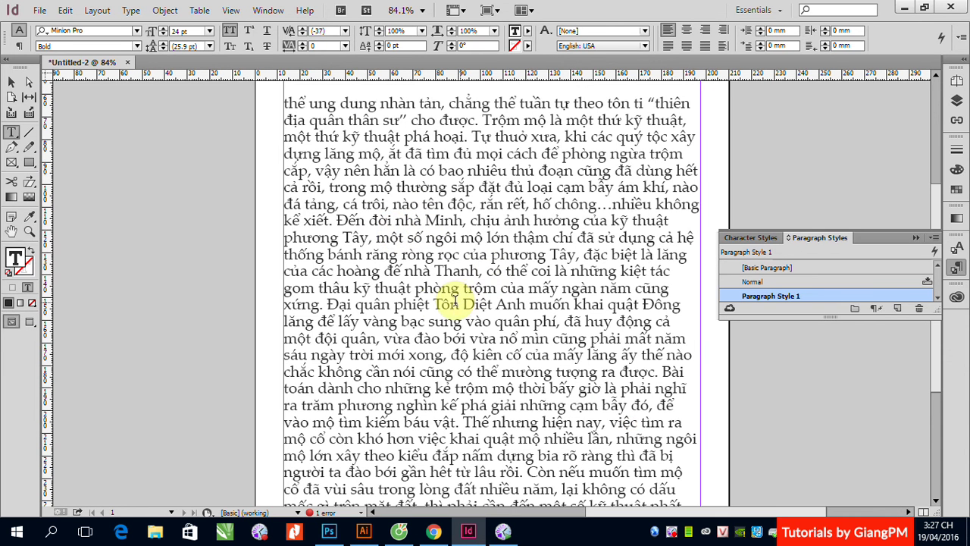
{"action": "left_click_drag", "start_coordinate": [435, 304], "coordinate": [525, 304]}
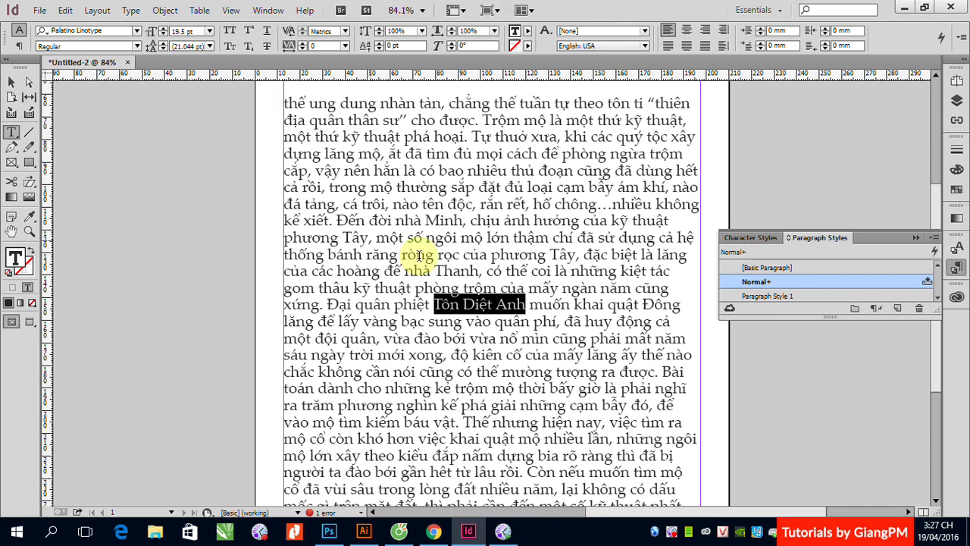
{"action": "left_click_drag", "start_coordinate": [286, 103], "coordinate": [624, 448]}
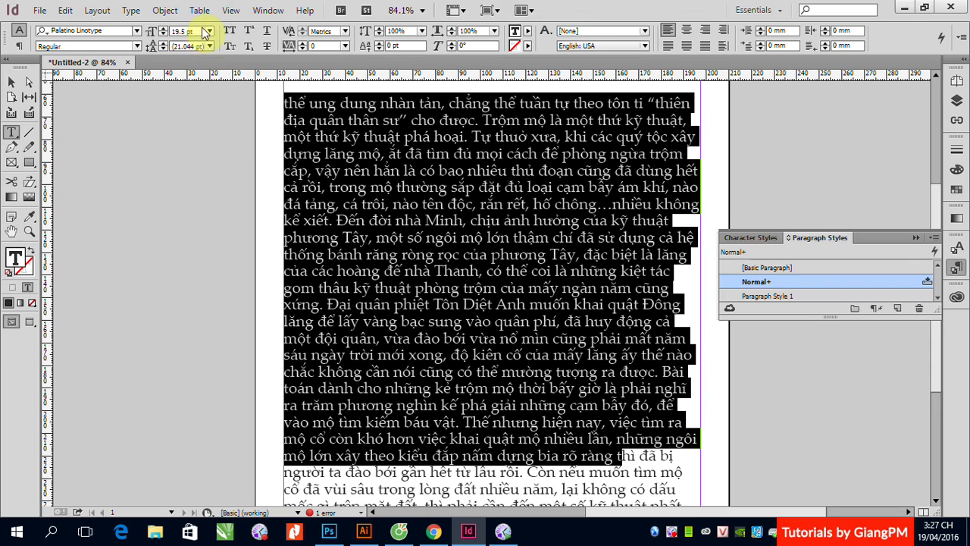
{"action": "left_click", "coordinate": [210, 32]}
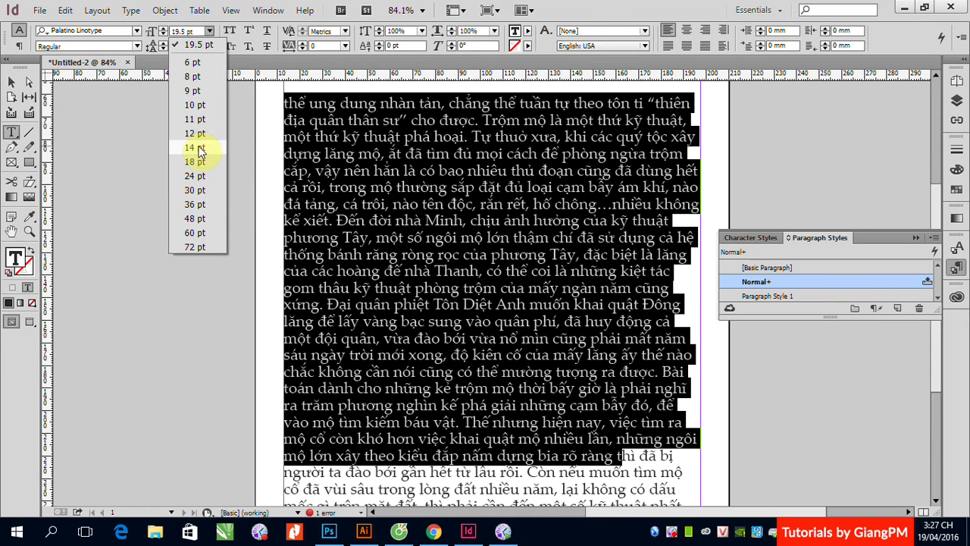
{"action": "left_click", "coordinate": [203, 139]}
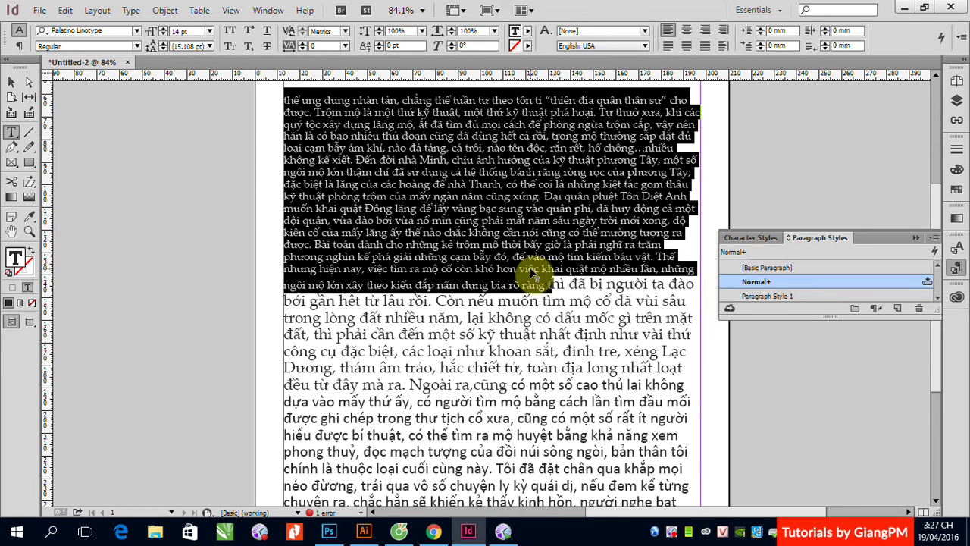
Create a new paragraph style from the resized body text, apply it to the selection and name it Content.
{"action": "left_click", "coordinate": [898, 308]}
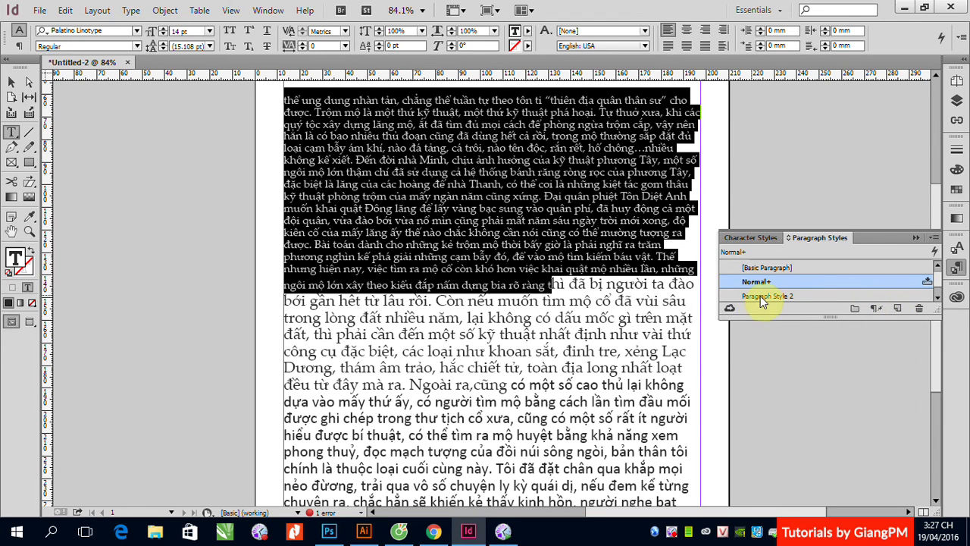
{"action": "left_click_drag", "start_coordinate": [938, 316], "coordinate": [936, 372]}
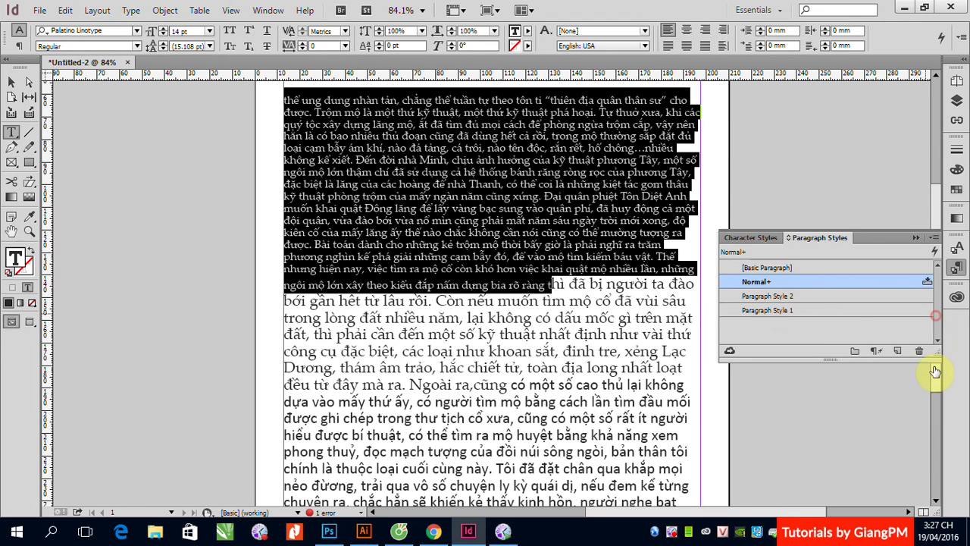
{"action": "double_click", "coordinate": [758, 300]}
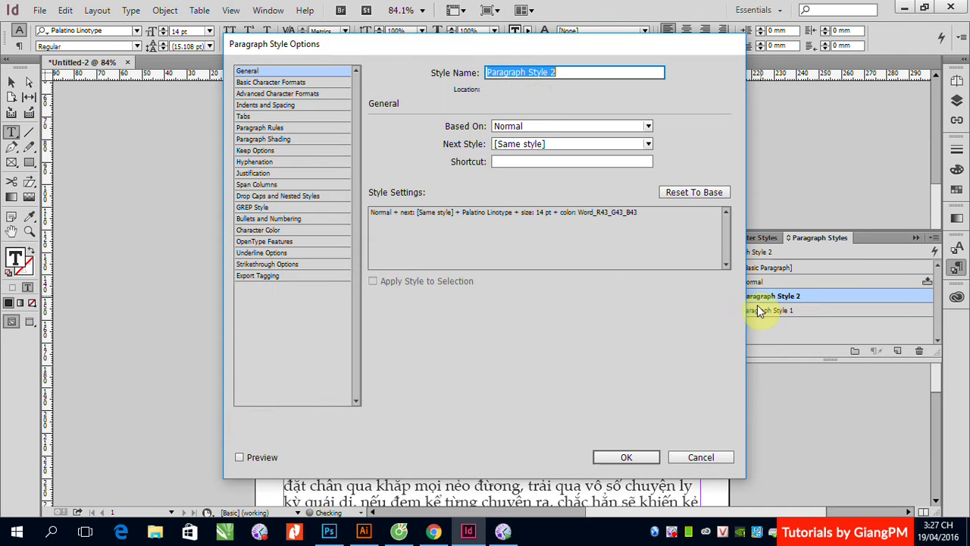
{"action": "type", "text": "Con"}
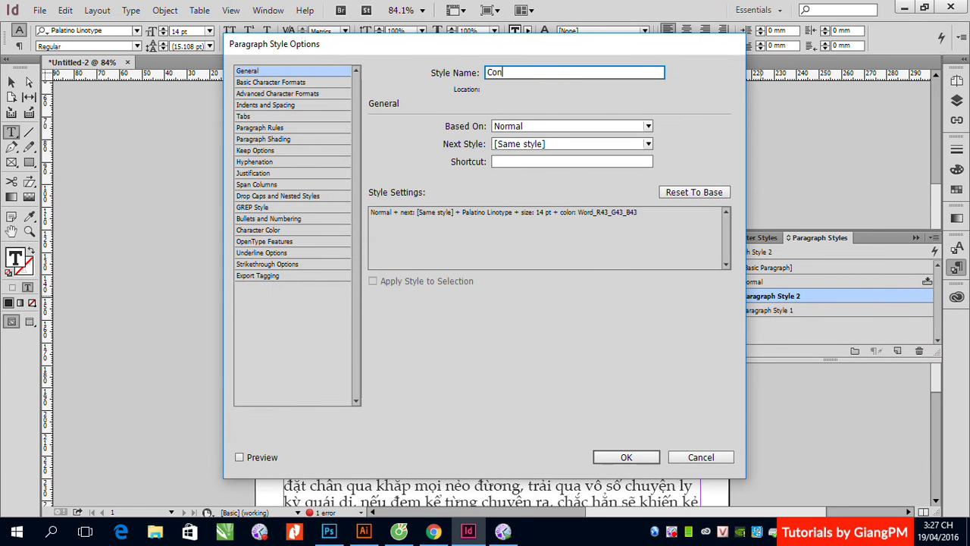
{"action": "type", "text": "tent"}
{"action": "left_click", "coordinate": [622, 458]}
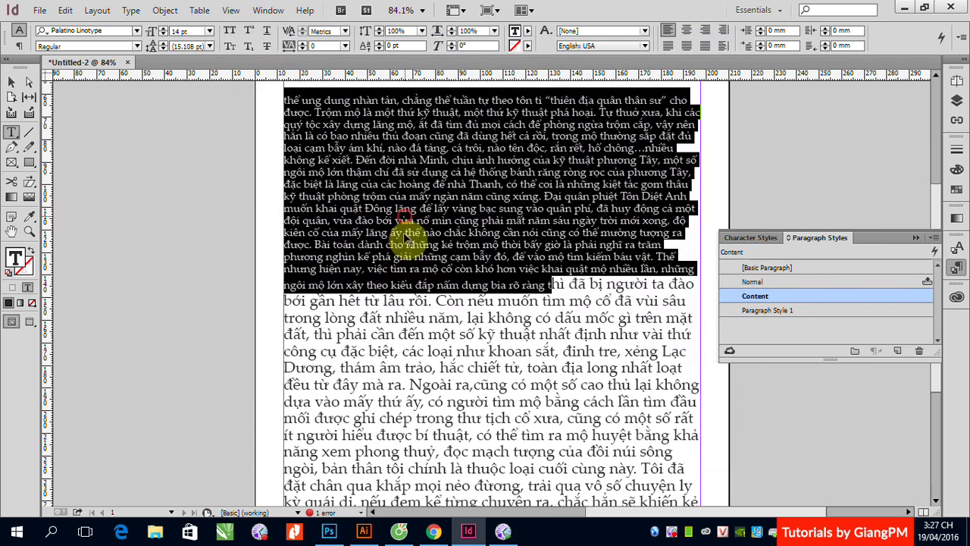
Select the story text from "Trộm mộ" to its end and apply the Content paragraph style to it.
{"action": "left_click", "coordinate": [587, 346]}
{"action": "left_click", "coordinate": [462, 318]}
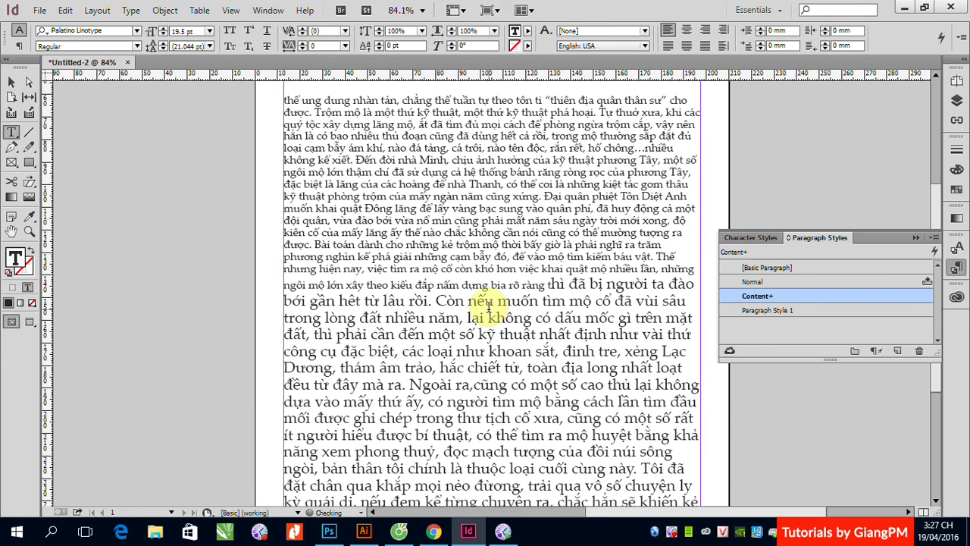
{"action": "key", "text": "ctrl+a"}
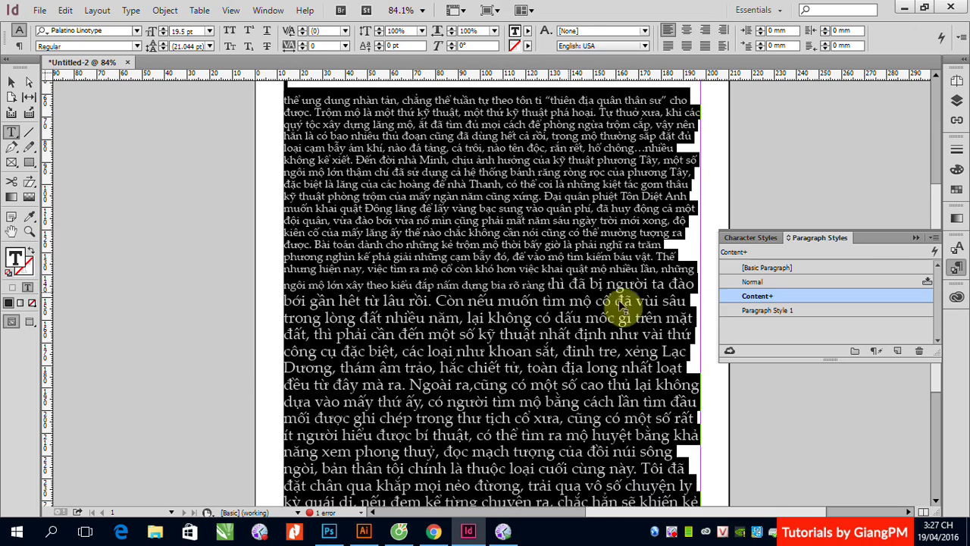
{"action": "scroll", "coordinate": [607, 303], "scroll_direction": "up", "scroll_amount": 3}
{"action": "left_click", "coordinate": [292, 154]}
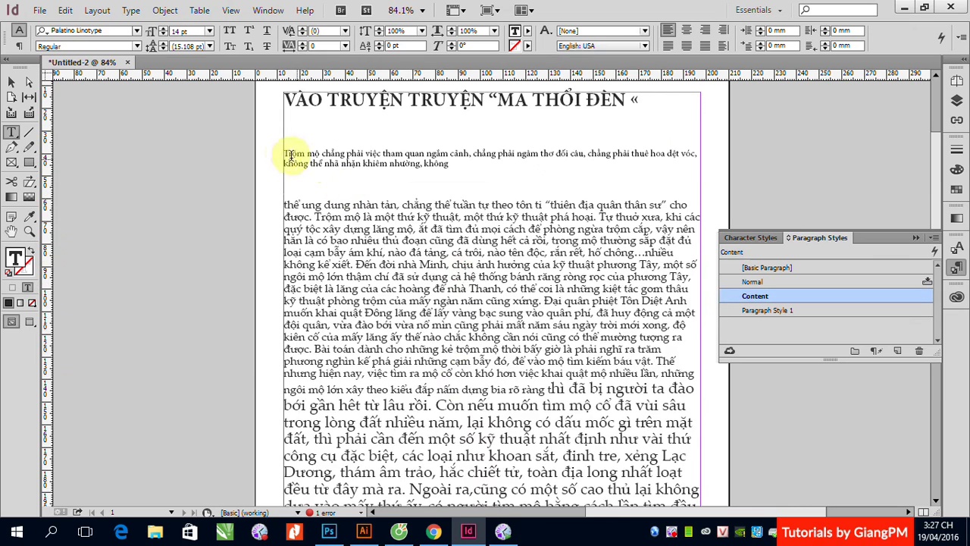
{"action": "key", "text": "ctrl+shift+End"}
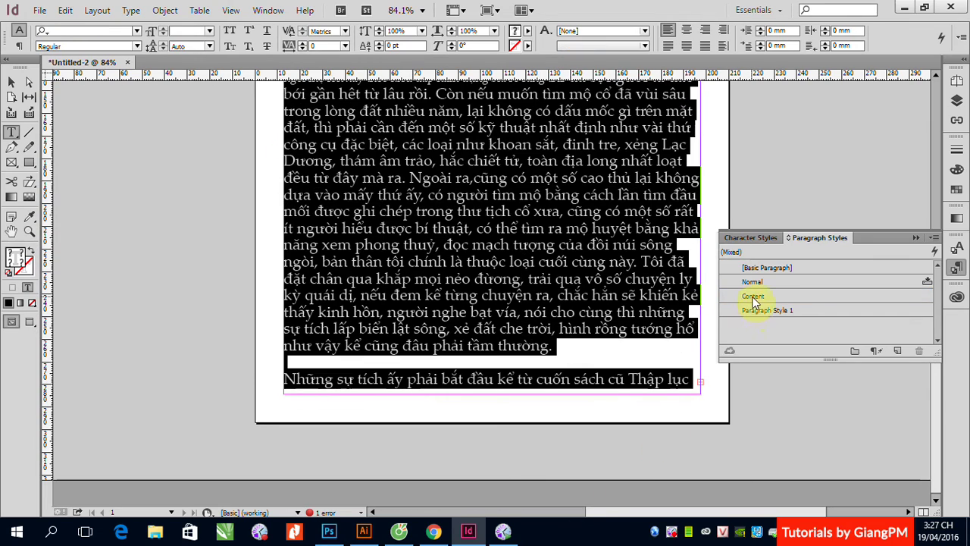
{"action": "left_click", "coordinate": [753, 297]}
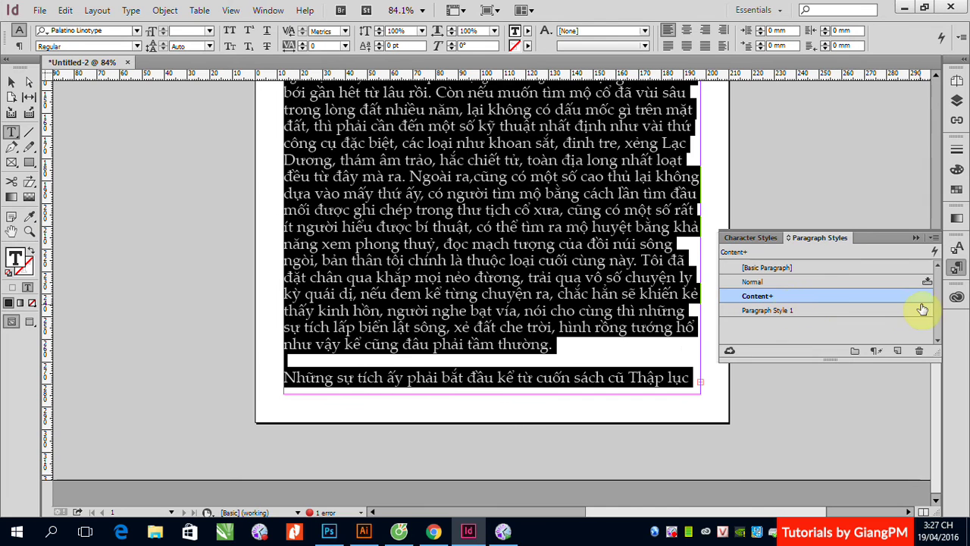
{"action": "left_click", "coordinate": [820, 297]}
{"action": "left_click", "coordinate": [748, 296]}
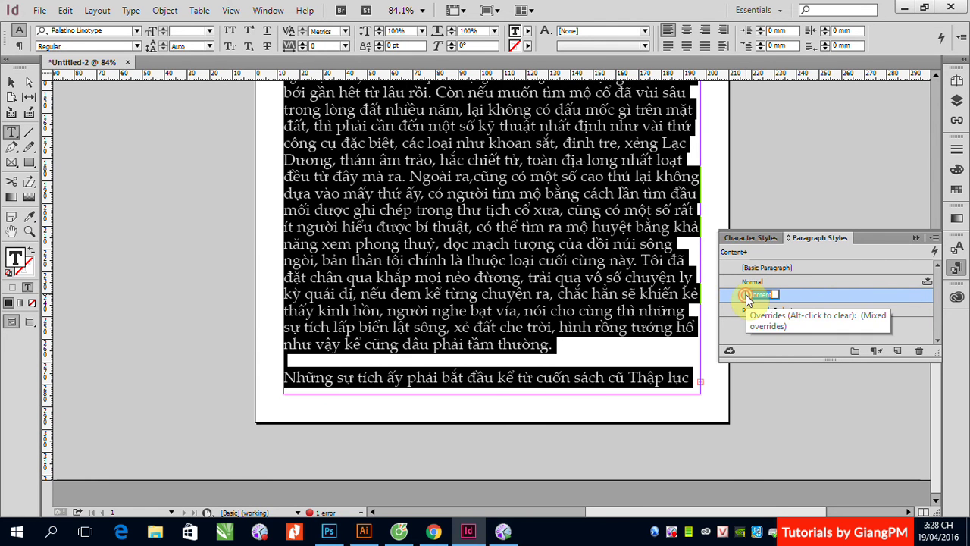
Set the font size in the Content paragraph style's basic character formats to 14 pt.
{"action": "double_click", "coordinate": [805, 297]}
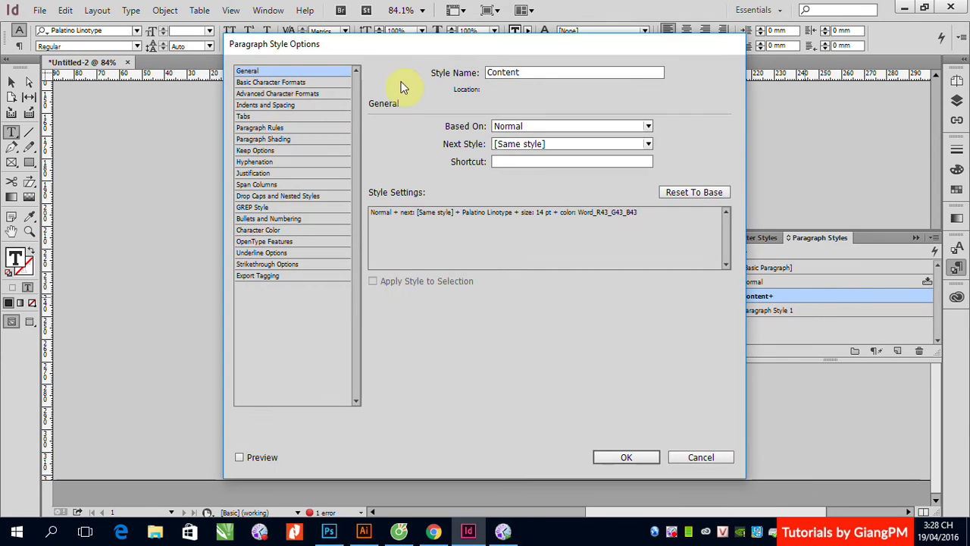
{"action": "left_click", "coordinate": [270, 83]}
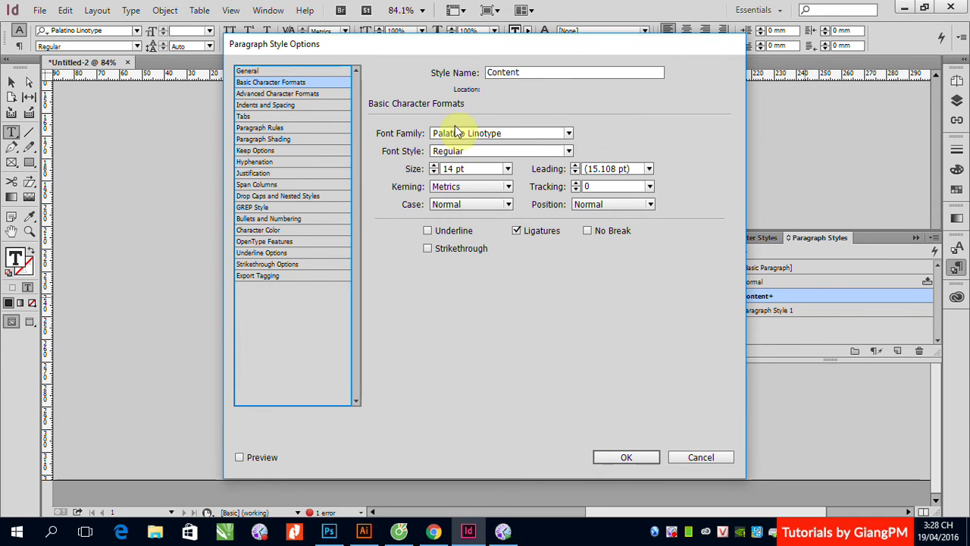
{"action": "left_click", "coordinate": [508, 169]}
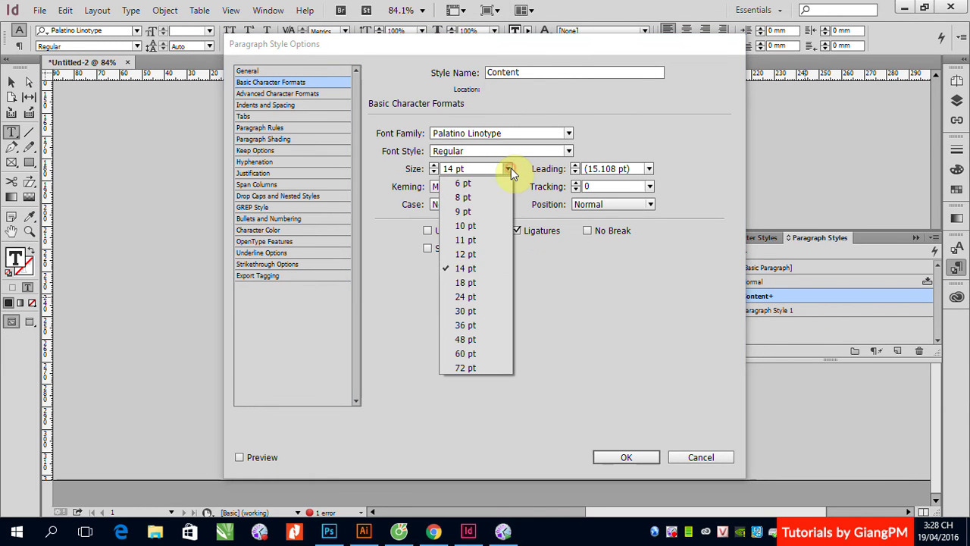
{"action": "left_click", "coordinate": [472, 268]}
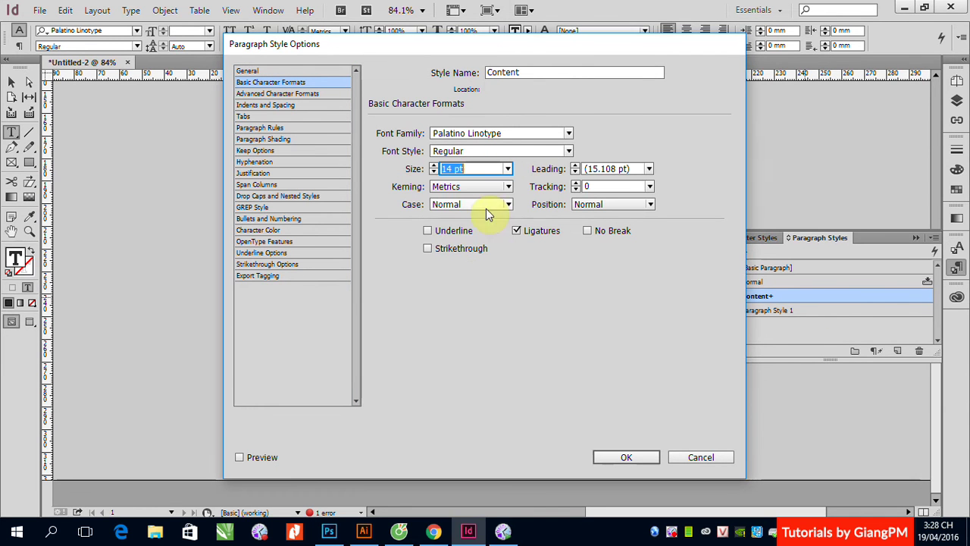
{"action": "left_click", "coordinate": [613, 457]}
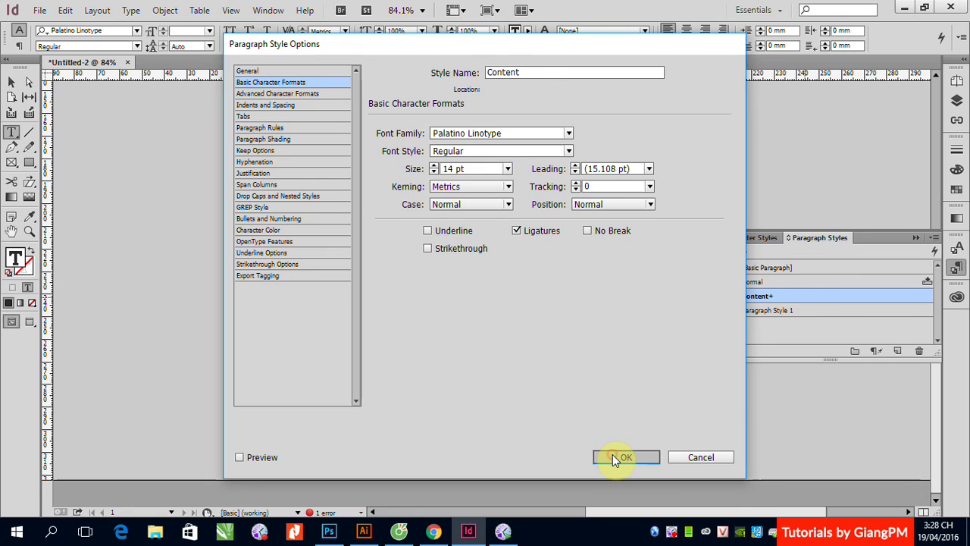
Try the Normal and [Basic Paragraph] styles on the body text and reapply the Content style to it.
{"action": "left_click", "coordinate": [520, 319]}
{"action": "scroll", "coordinate": [650, 318], "scroll_direction": "up", "scroll_amount": 3}
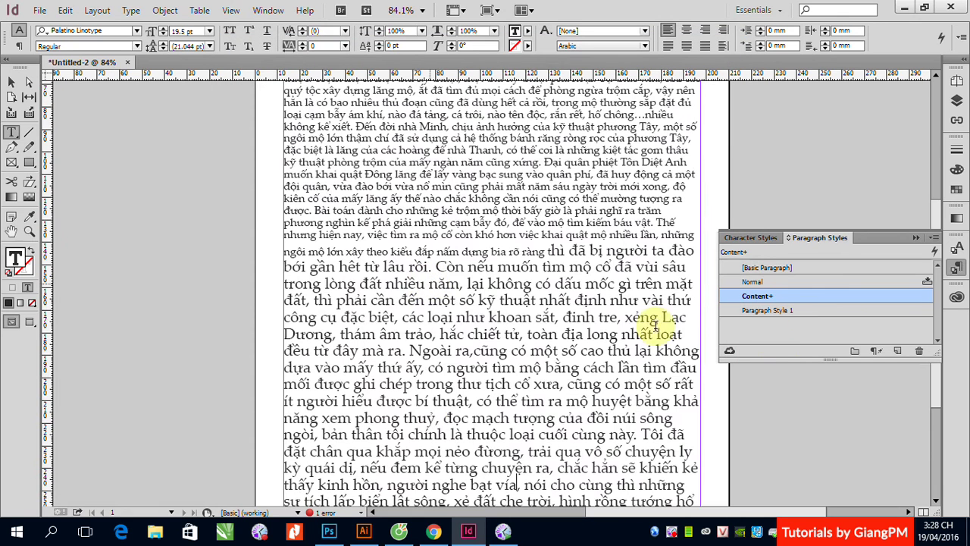
{"action": "left_click", "coordinate": [754, 282]}
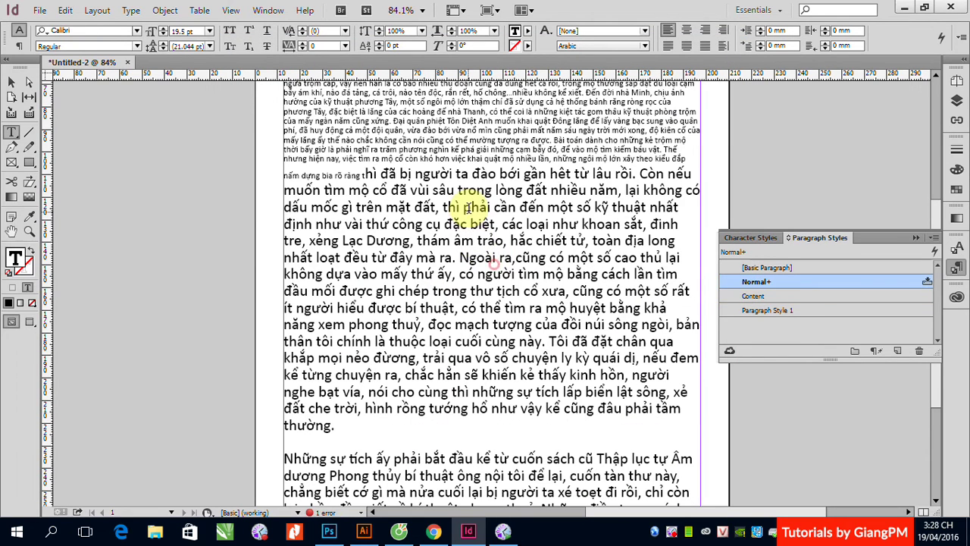
{"action": "left_click", "coordinate": [467, 206]}
{"action": "left_click", "coordinate": [762, 269]}
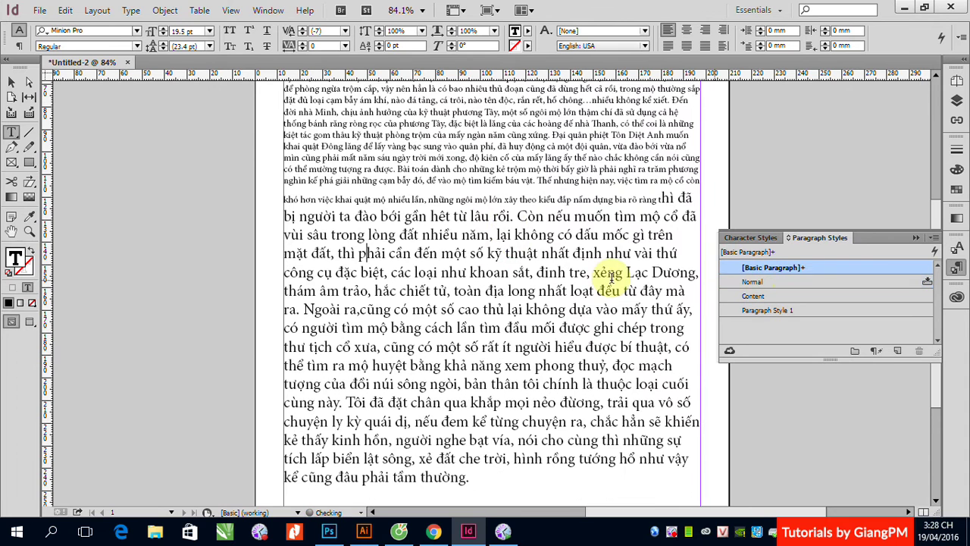
{"action": "left_click", "coordinate": [759, 282]}
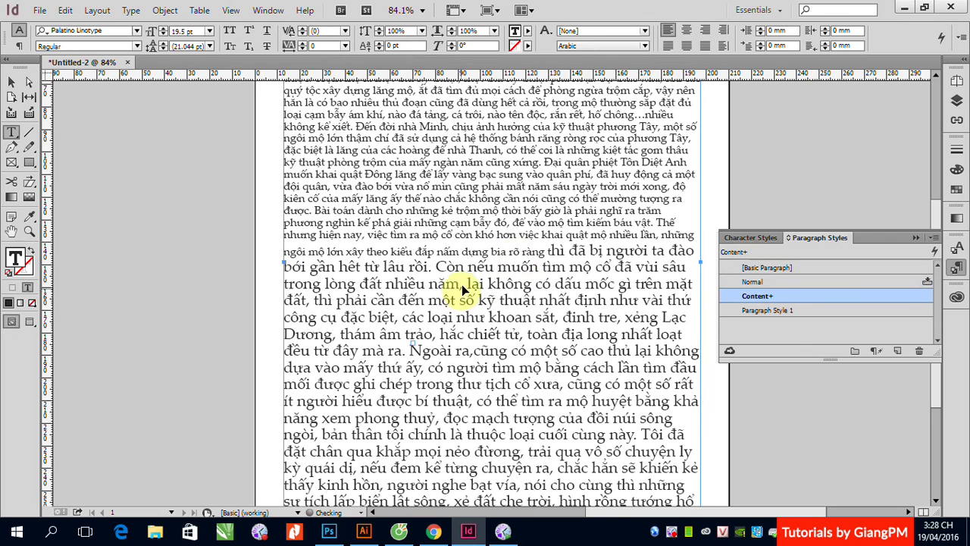
Undo the recent edits back to before the Content style was created and the body text was resized.
{"action": "key", "text": "ctrl+a"}
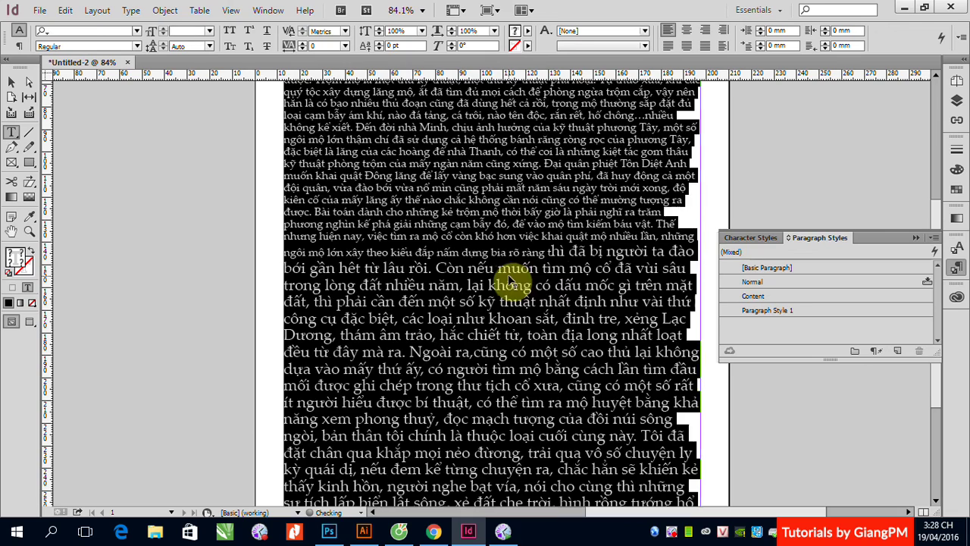
{"action": "key", "text": "ctrl+z"}
{"action": "key", "text": "ctrl+z"}
{"action": "key", "text": "ctrl+z"}
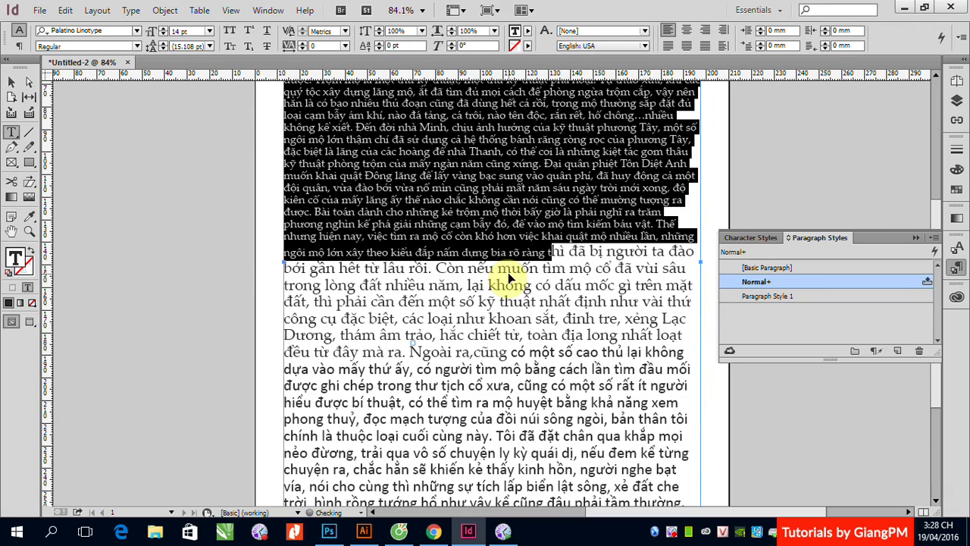
{"action": "key", "text": "ctrl+shift+z"}
{"action": "key", "text": "ctrl+shift+z"}
{"action": "key", "text": "ctrl+shift+z"}
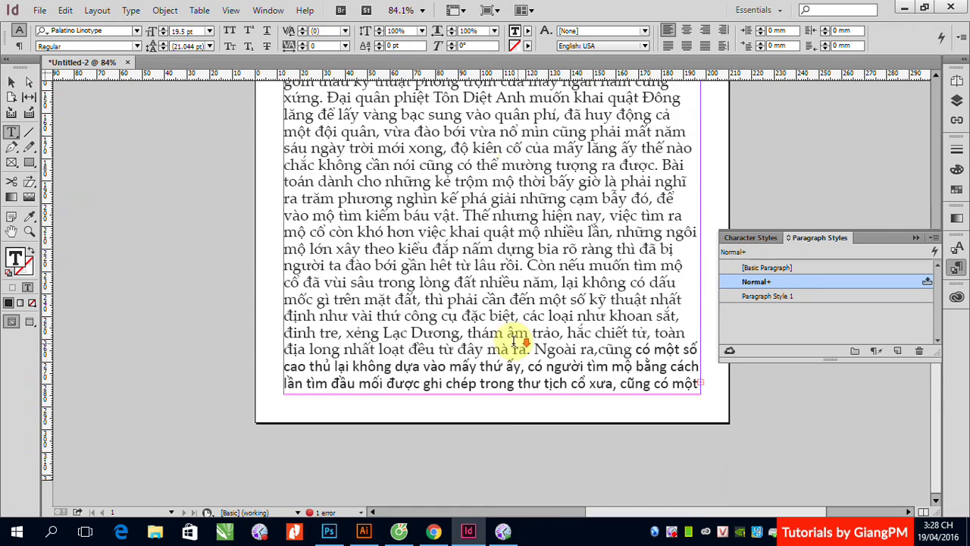
Set the short "Trộm mộ" paragraph below the title to a font size of 14 pt.
{"action": "scroll", "coordinate": [497, 349], "scroll_direction": "up", "scroll_amount": 5}
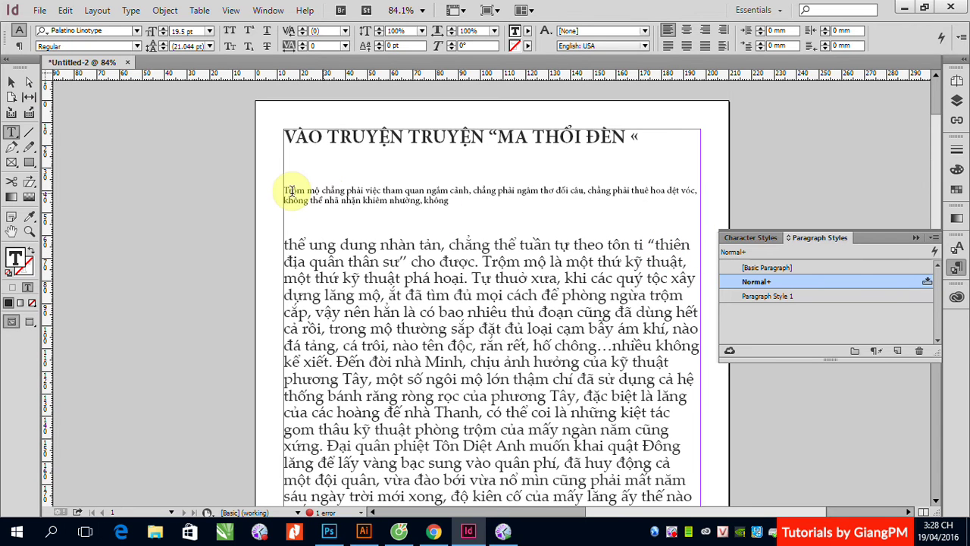
{"action": "left_click_drag", "start_coordinate": [285, 189], "coordinate": [449, 202]}
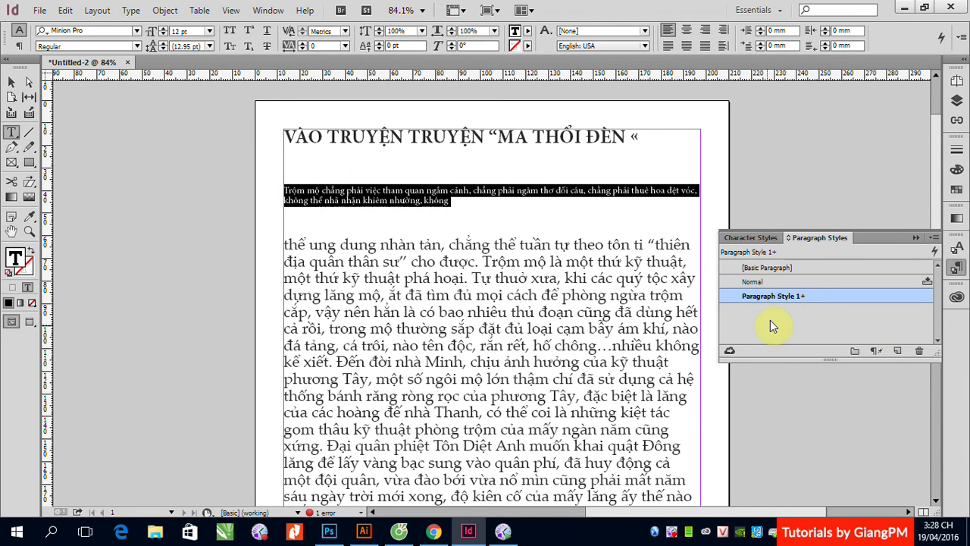
{"action": "left_click", "coordinate": [209, 30]}
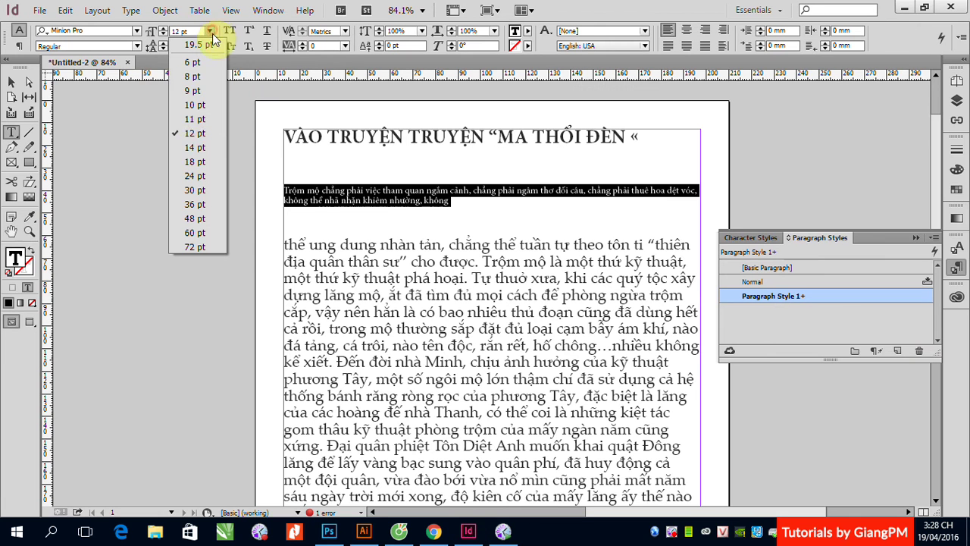
{"action": "left_click", "coordinate": [192, 149]}
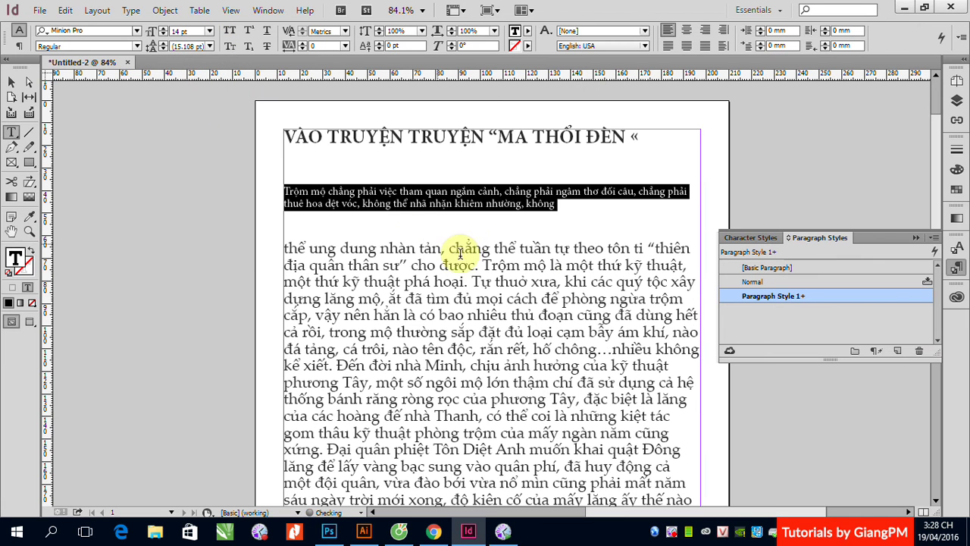
Create a new paragraph style from the resized "Trộm mộ" paragraph and name it Content.
{"action": "left_click", "coordinate": [897, 353]}
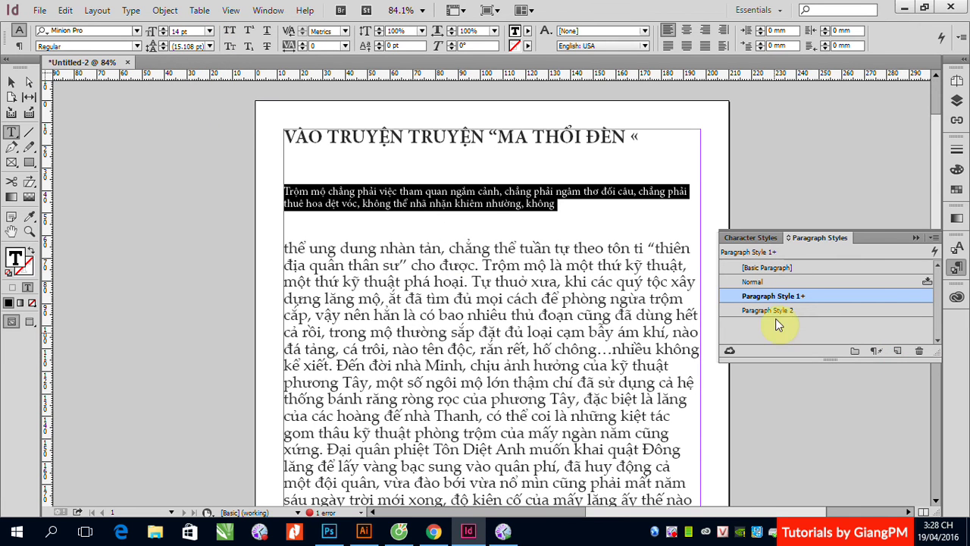
{"action": "double_click", "coordinate": [766, 310]}
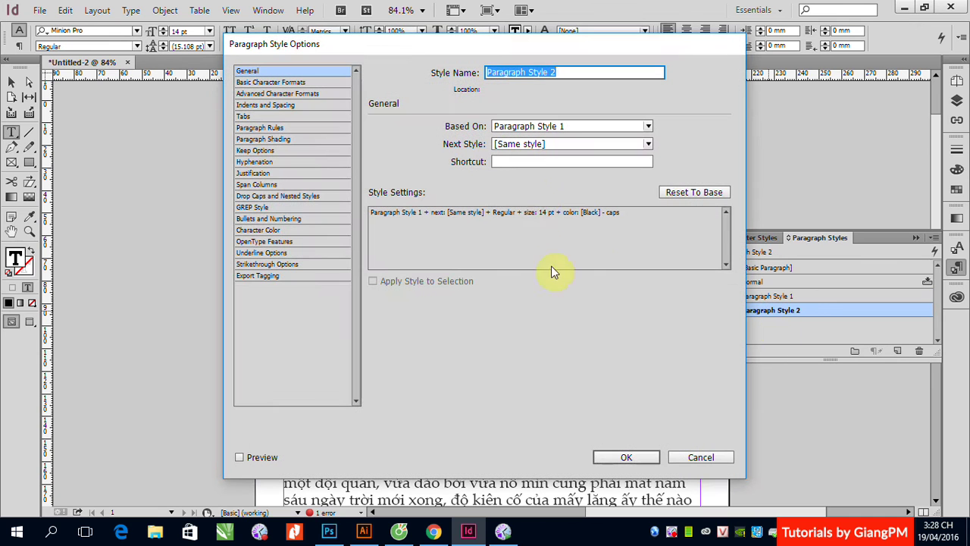
{"action": "type", "text": "Content"}
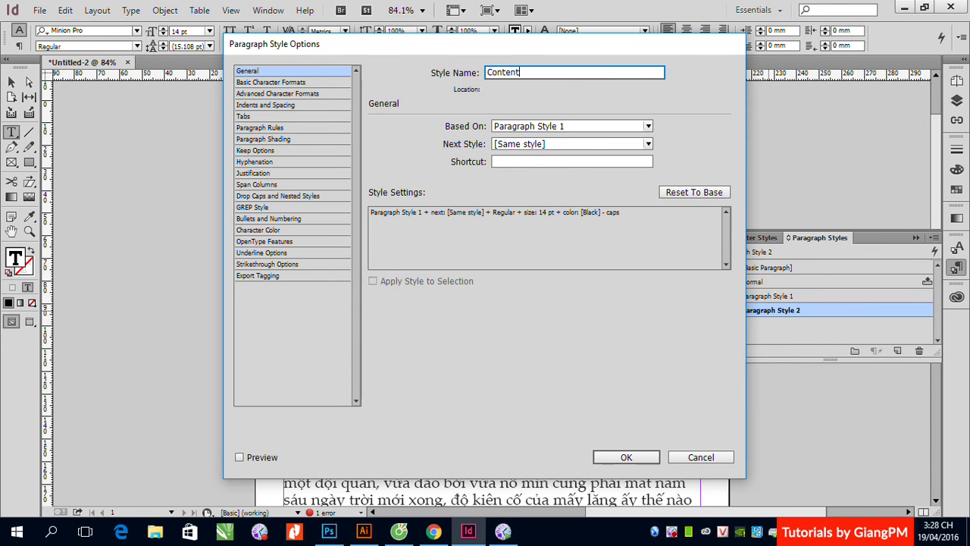
{"action": "key", "text": "Return"}
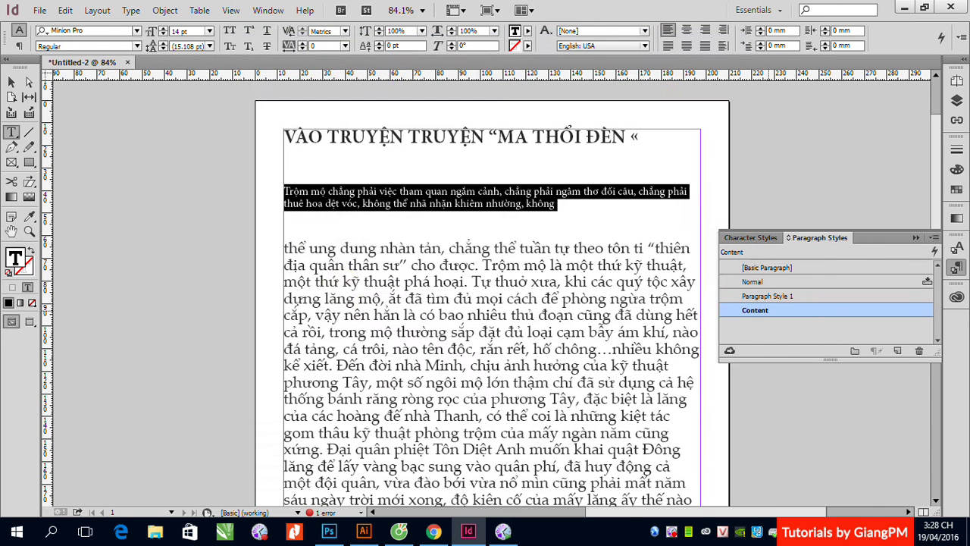
Apply the Content paragraph style to the body text beginning with "thể ung dung".
{"action": "left_click", "coordinate": [344, 274]}
{"action": "left_click", "coordinate": [347, 250]}
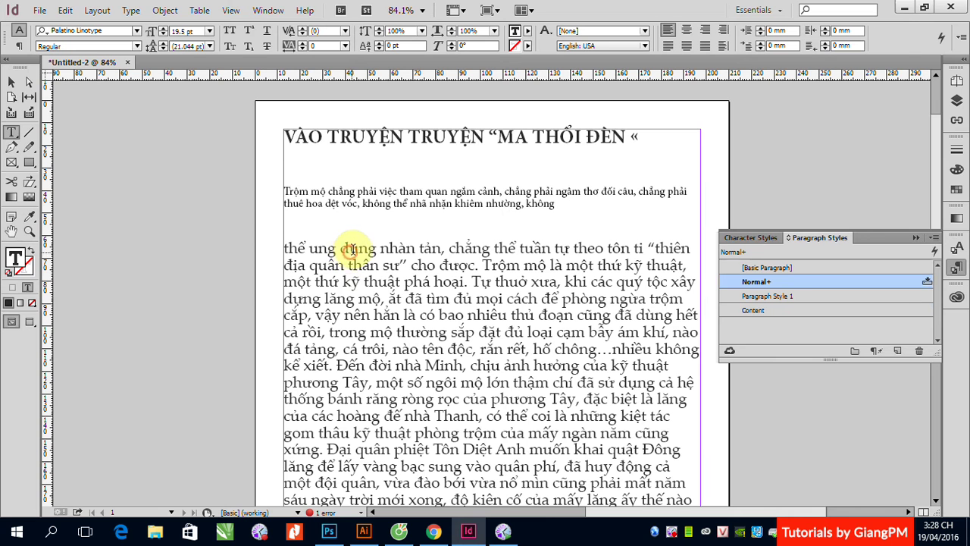
{"action": "left_click", "coordinate": [757, 313]}
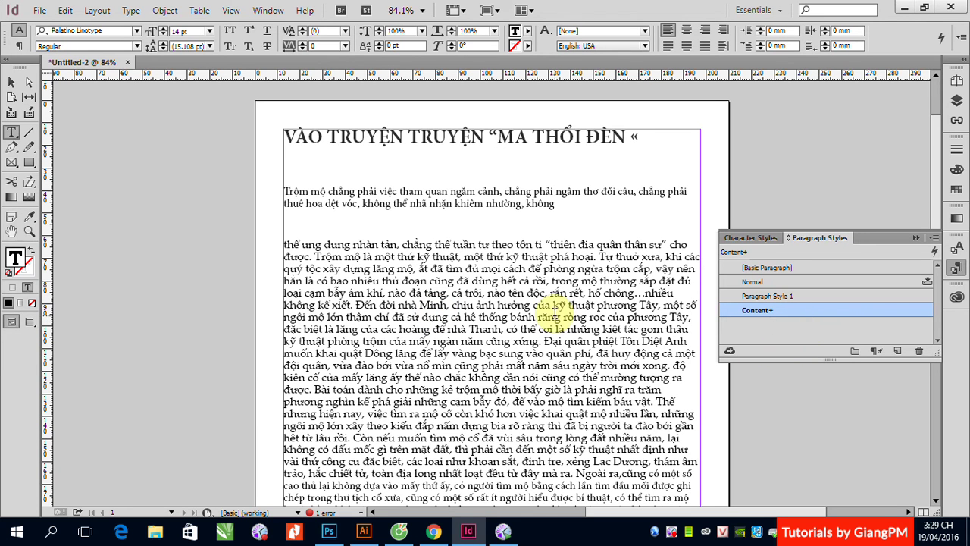
Try to apply the [None] character style to the body text beginning with "thể ung dung" using Quick Apply.
{"action": "scroll", "coordinate": [618, 379], "scroll_direction": "down", "scroll_amount": 3}
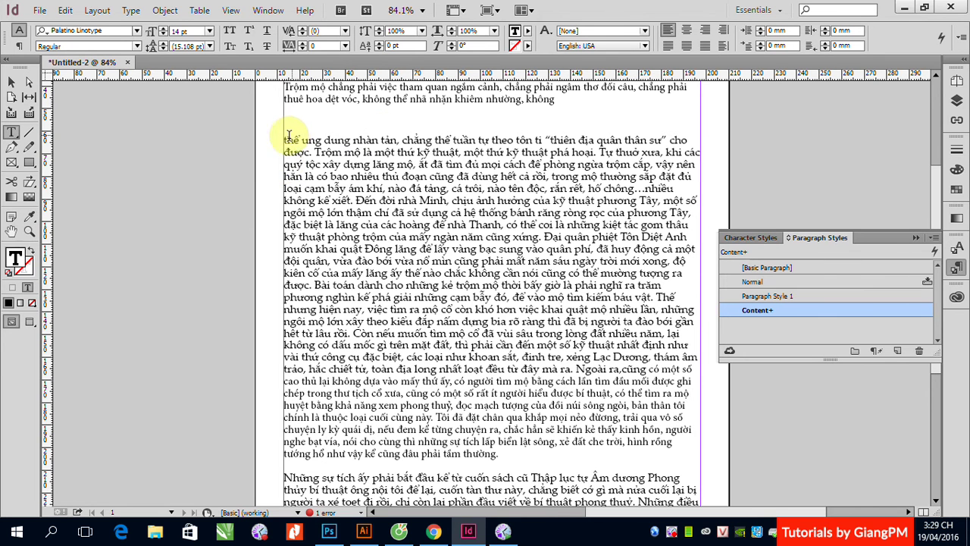
{"action": "left_click_drag", "start_coordinate": [285, 140], "coordinate": [628, 439]}
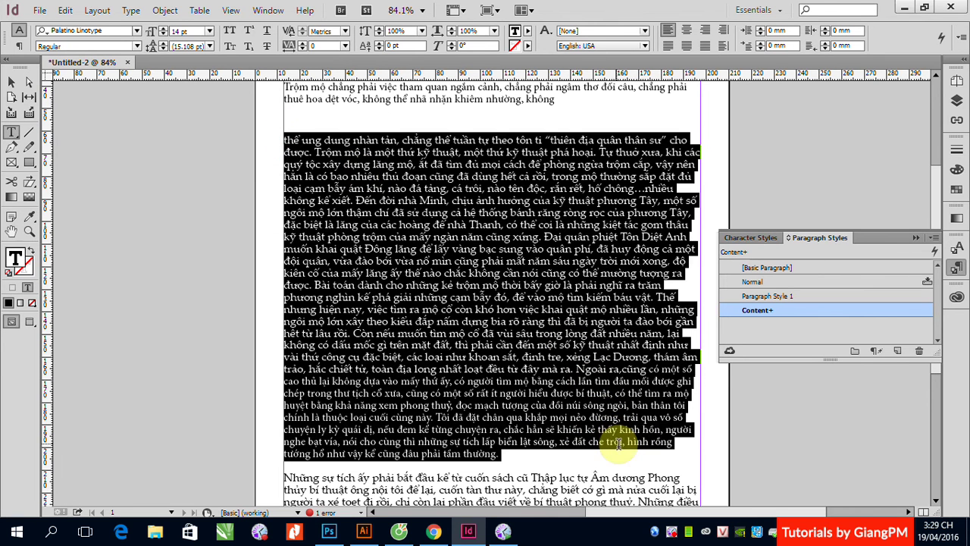
{"action": "left_click", "coordinate": [937, 255]}
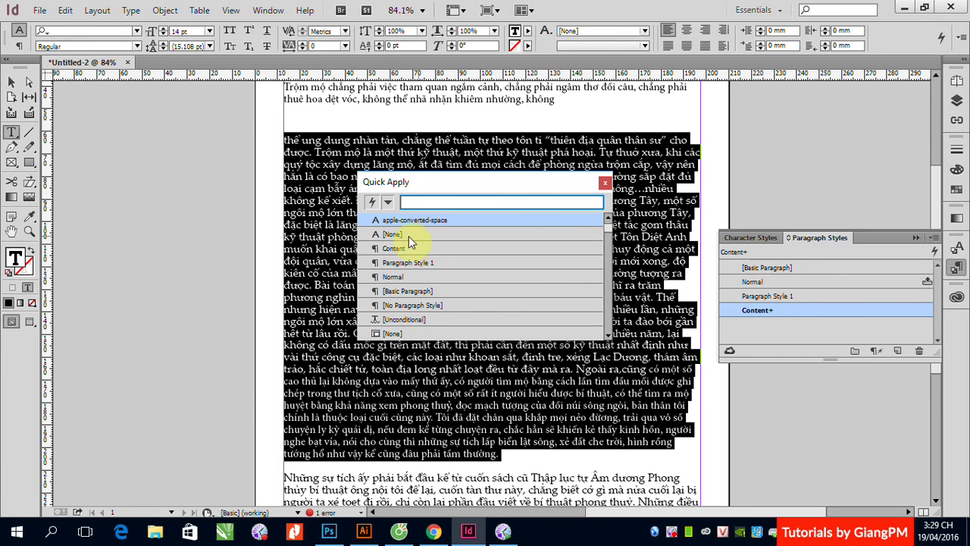
{"action": "left_click", "coordinate": [410, 238]}
{"action": "left_click", "coordinate": [471, 320]}
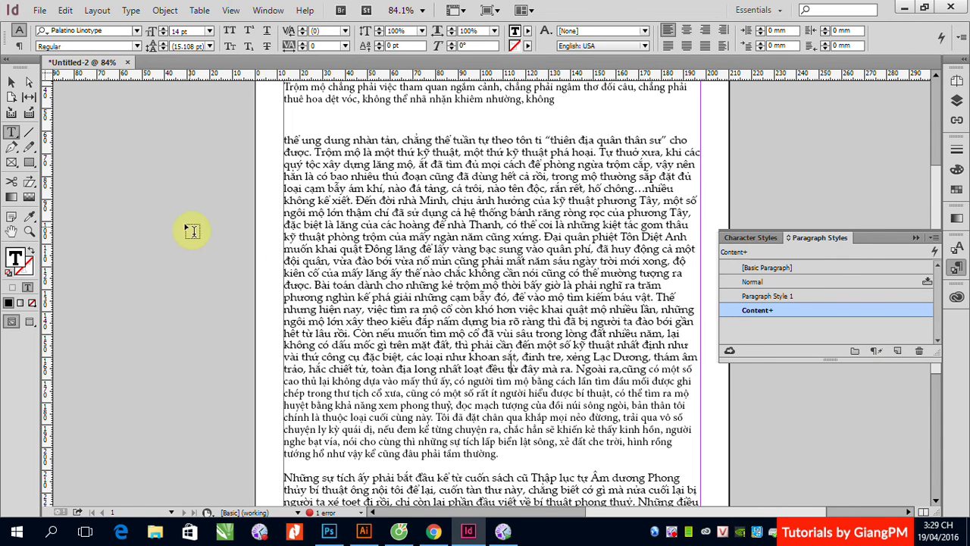
Switch the body text beginning with "thể ung dung" to the Normal style and reapply the Content style.
{"action": "left_click_drag", "start_coordinate": [286, 141], "coordinate": [599, 447]}
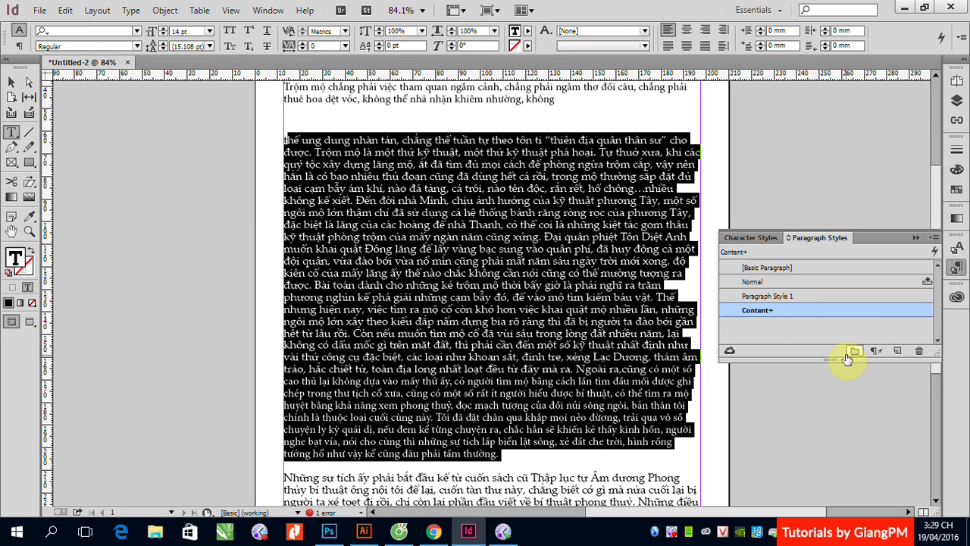
{"action": "left_click", "coordinate": [930, 284]}
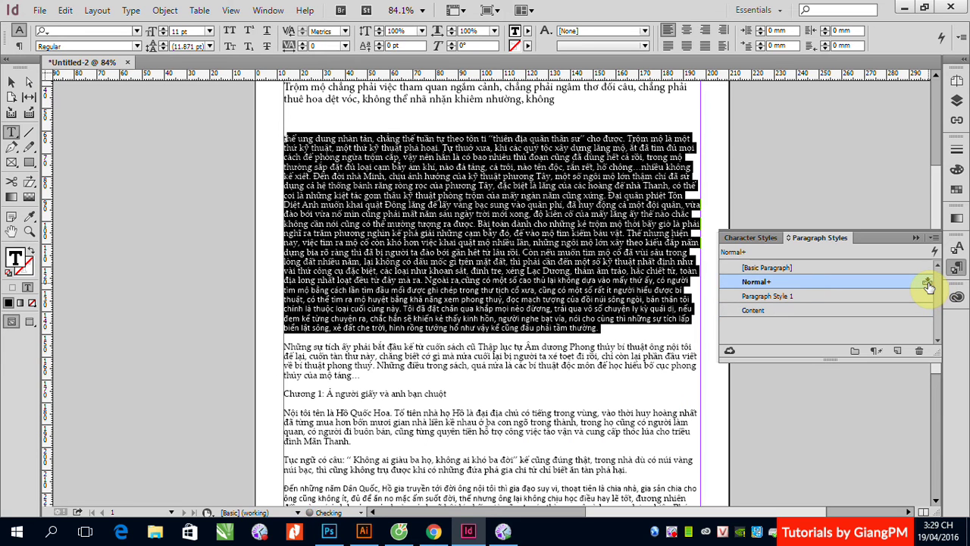
{"action": "left_click", "coordinate": [488, 232]}
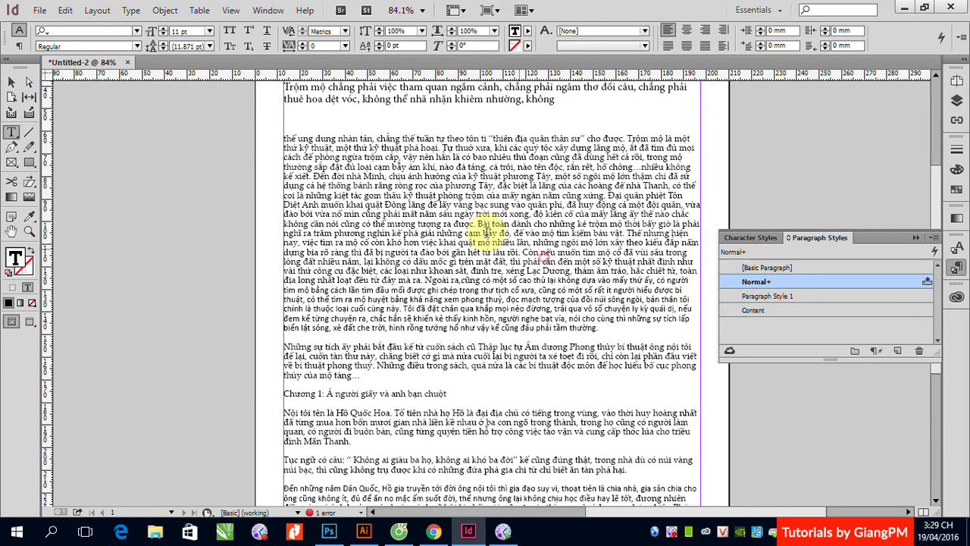
{"action": "left_click", "coordinate": [760, 310]}
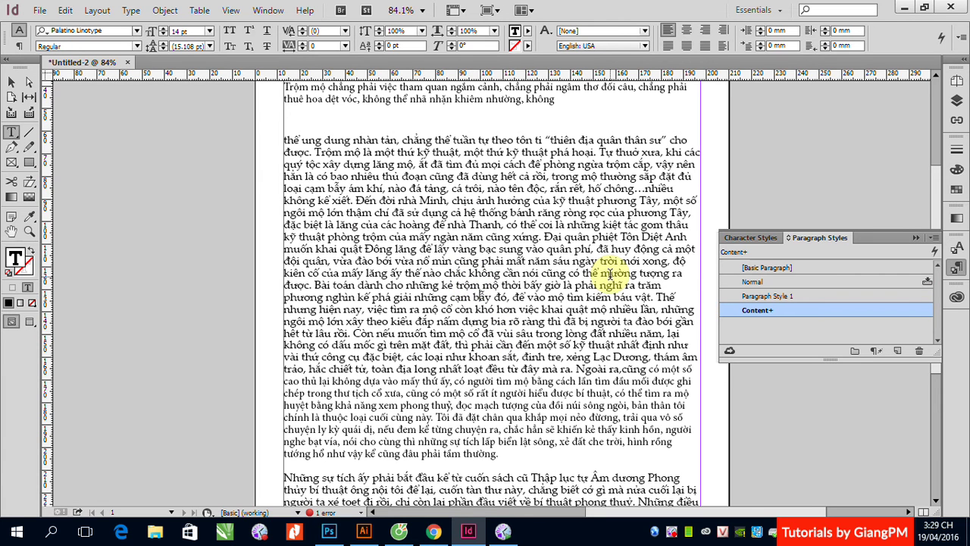
Set the warlord's name following "Đại quân phiệt" in the body text to Bold Italic.
{"action": "left_click_drag", "start_coordinate": [303, 184], "coordinate": [659, 307]}
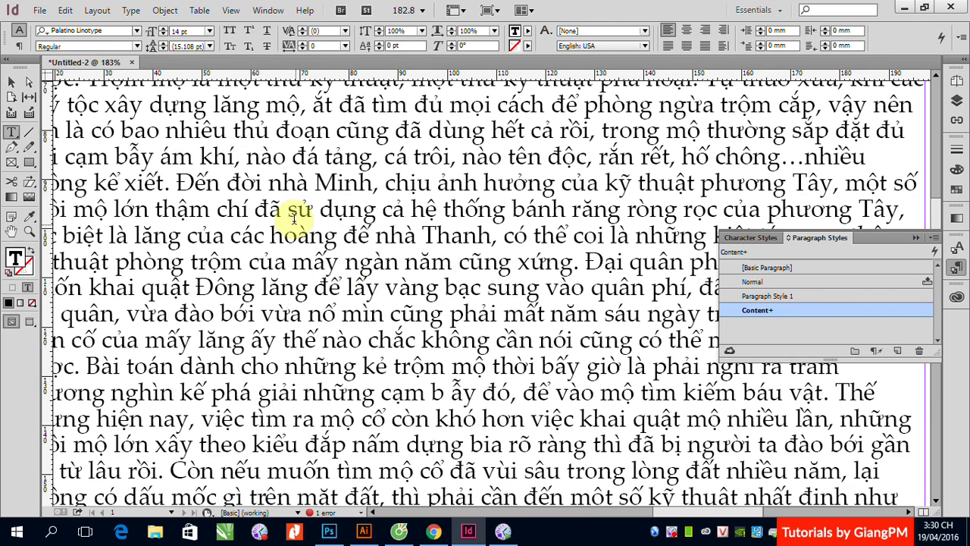
{"action": "double_click", "coordinate": [339, 182]}
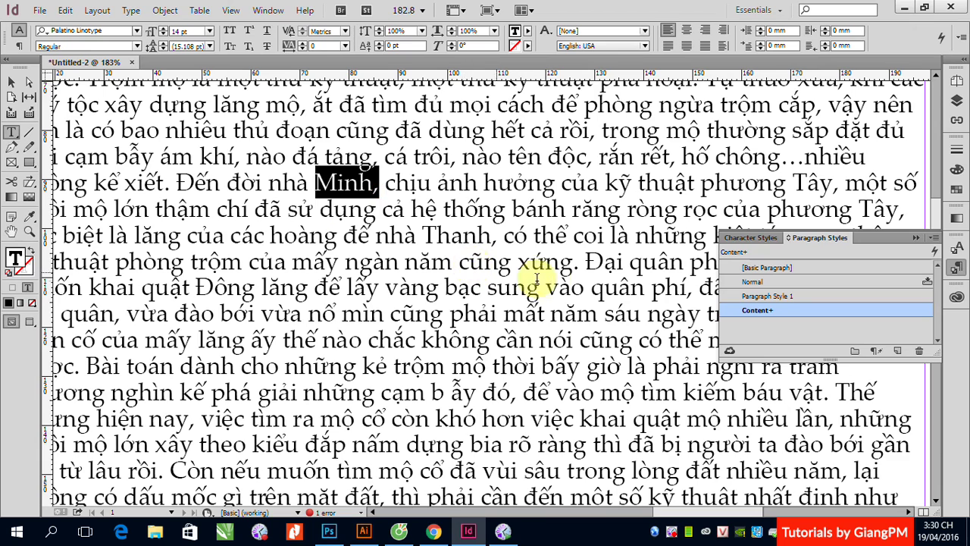
{"action": "scroll", "coordinate": [486, 325], "scroll_direction": "down", "scroll_amount": 3}
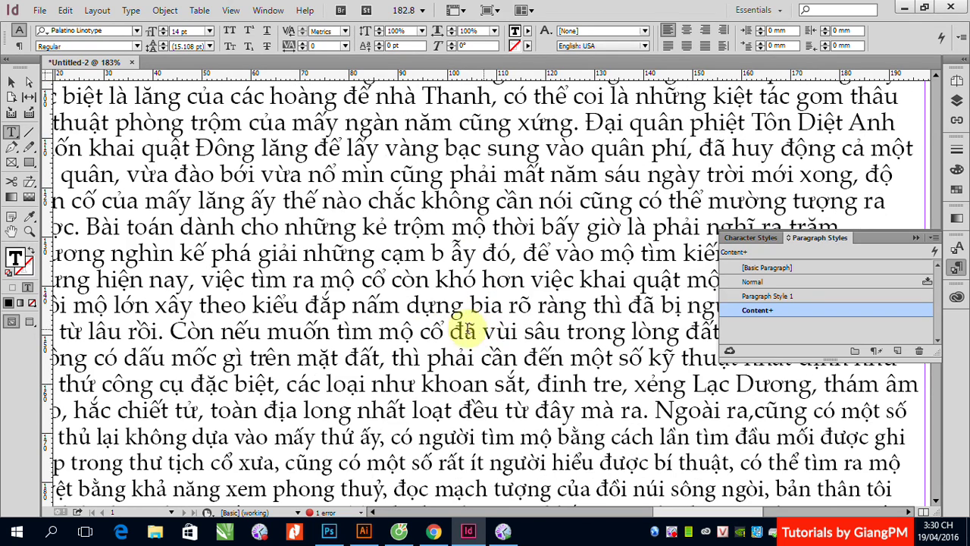
{"action": "scroll", "coordinate": [440, 326], "scroll_direction": "up", "scroll_amount": 5}
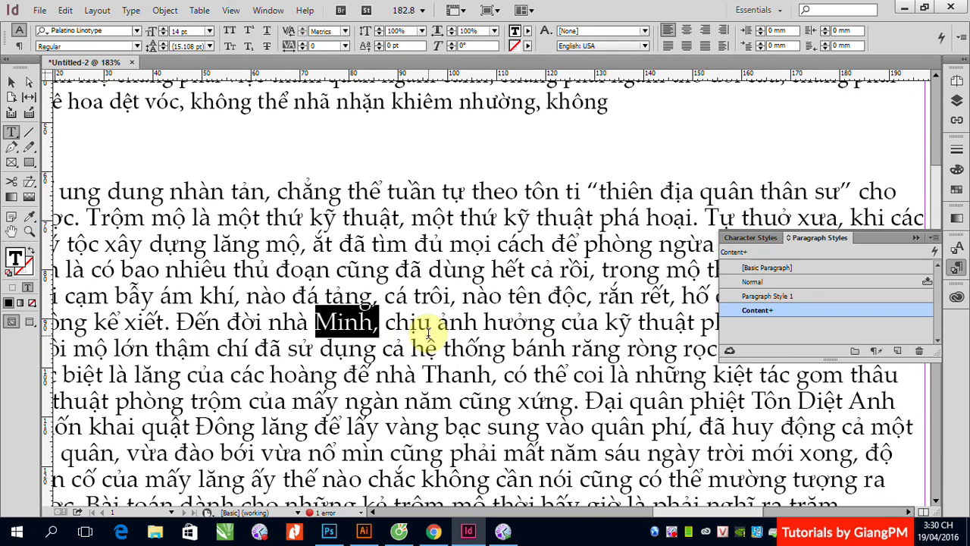
{"action": "left_click_drag", "start_coordinate": [753, 401], "coordinate": [892, 400]}
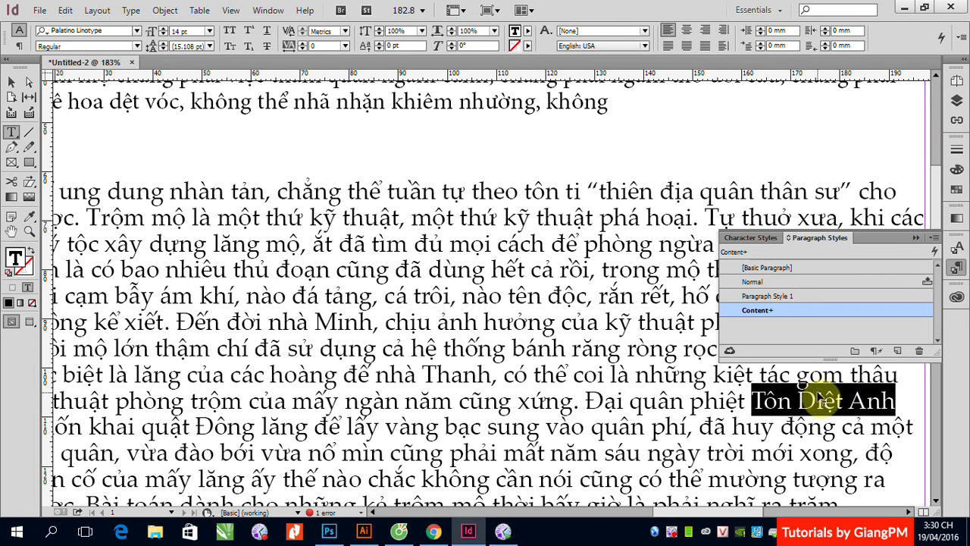
{"action": "left_click", "coordinate": [137, 46]}
{"action": "left_click", "coordinate": [69, 103]}
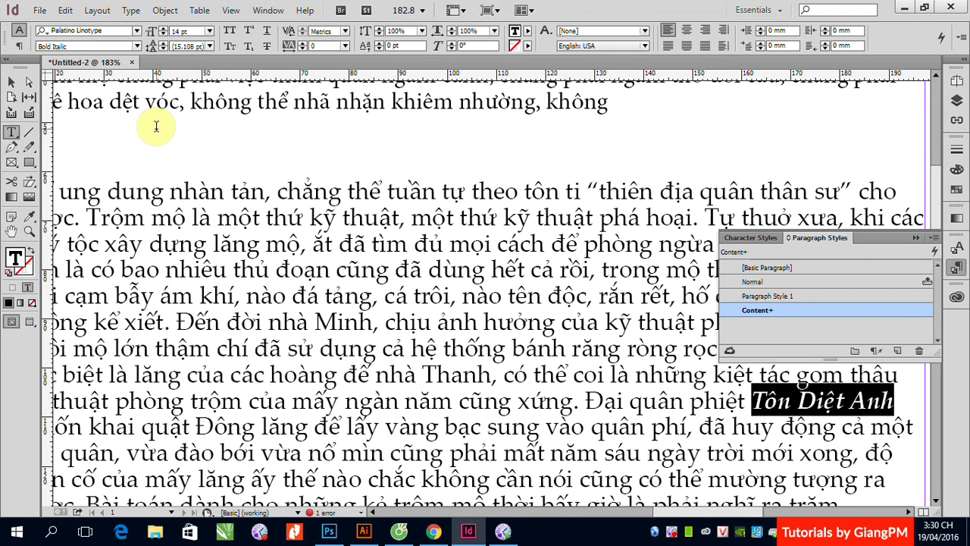
Create a new character style from the bold italic name and name it Ten.
{"action": "left_click", "coordinate": [958, 251]}
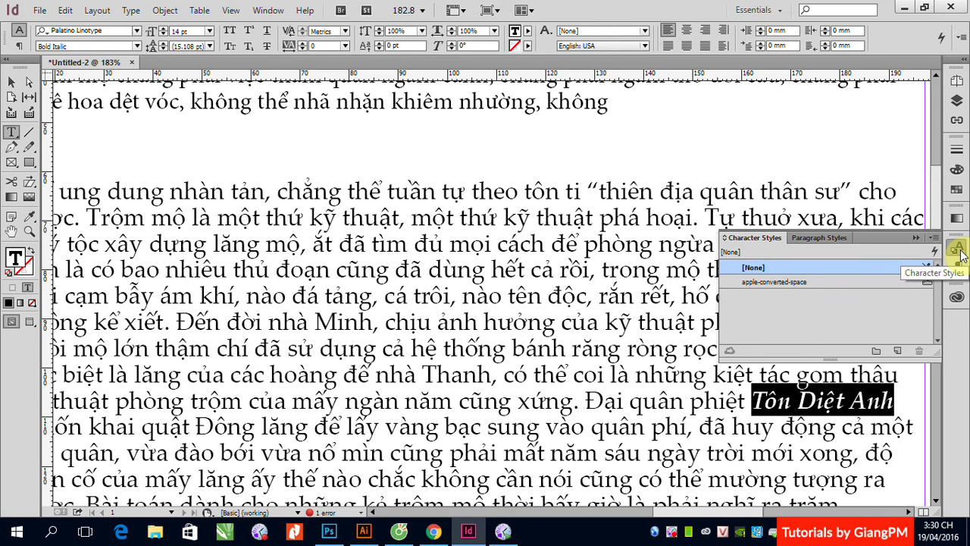
{"action": "left_click", "coordinate": [899, 353]}
{"action": "left_click", "coordinate": [768, 300]}
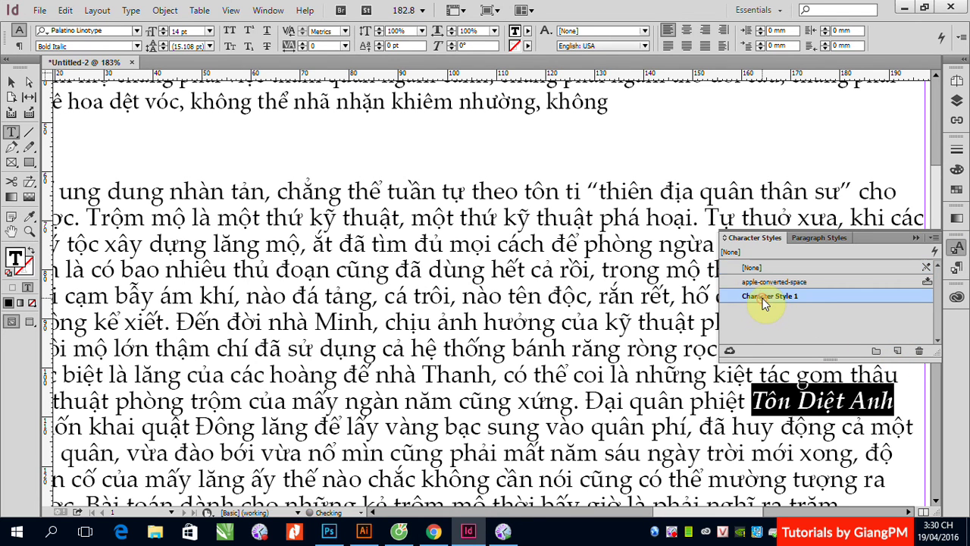
{"action": "double_click", "coordinate": [765, 301]}
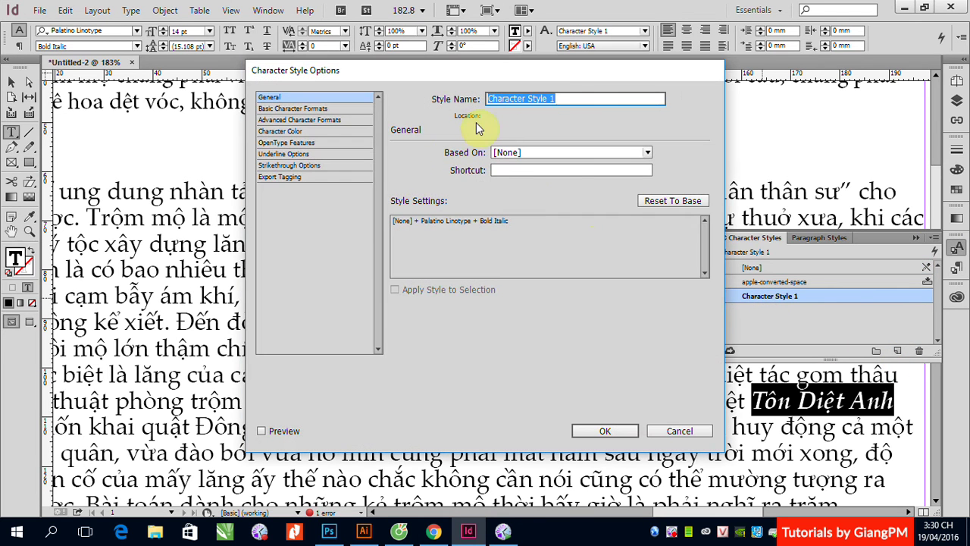
{"action": "type", "text": "Ten"}
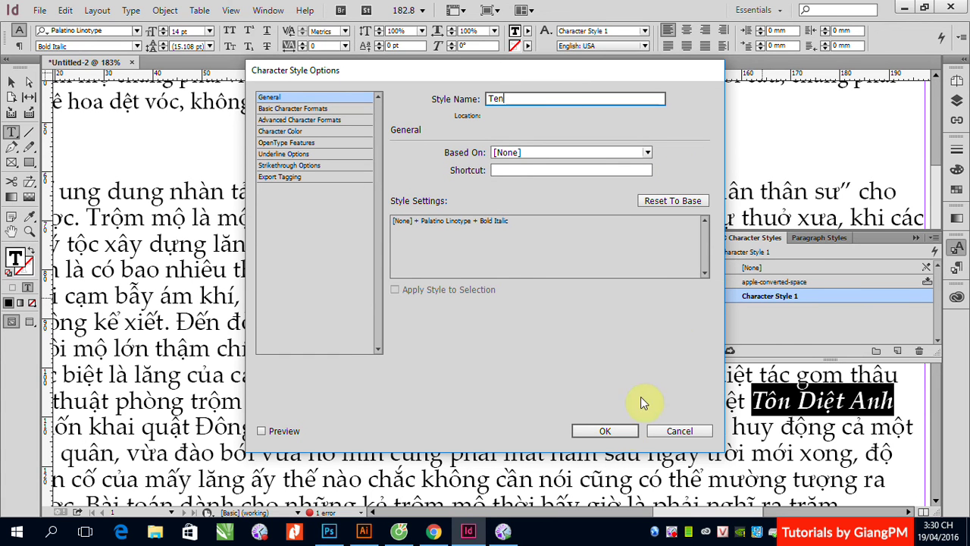
{"action": "left_click", "coordinate": [616, 432]}
{"action": "left_click", "coordinate": [476, 399]}
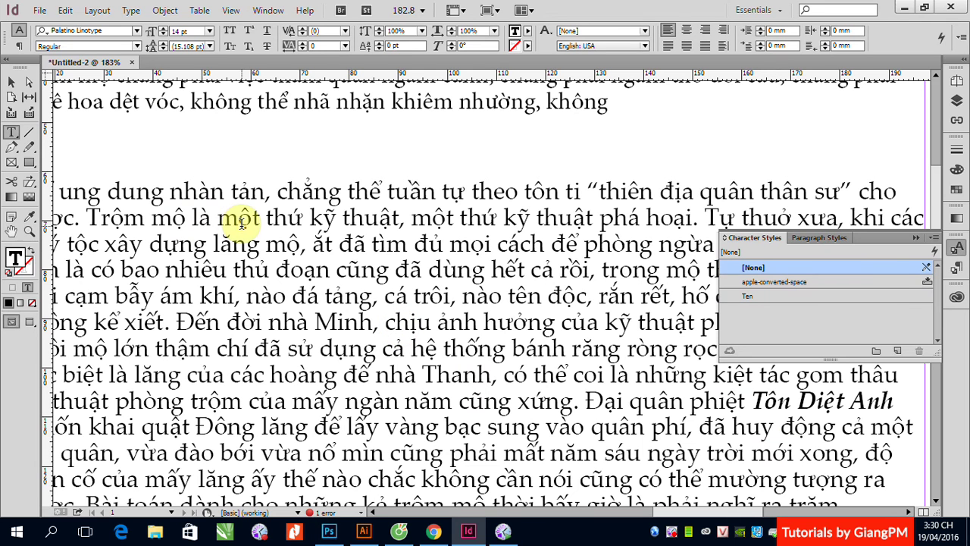
Apply the Ten character style to the word "Minh" in the body text.
{"action": "left_click", "coordinate": [244, 228]}
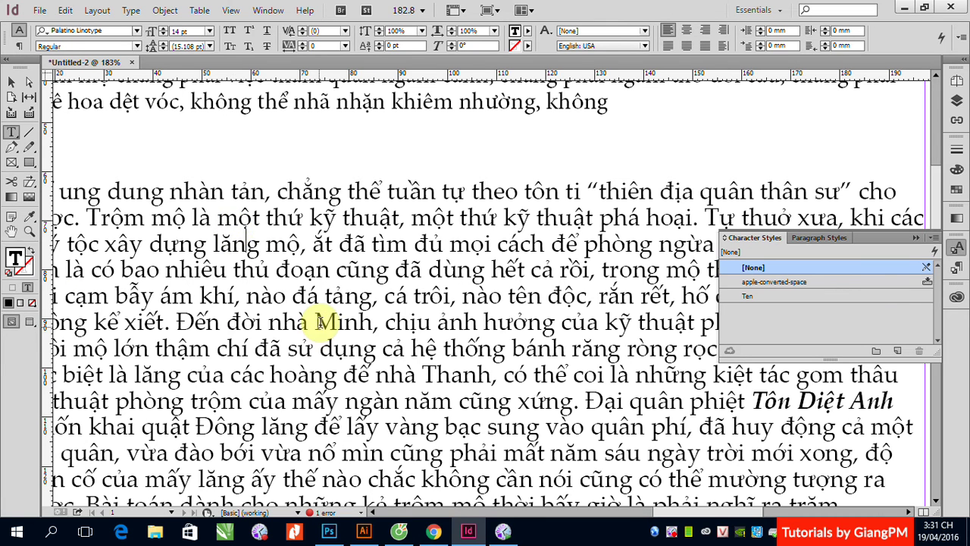
{"action": "left_click_drag", "start_coordinate": [317, 323], "coordinate": [373, 324]}
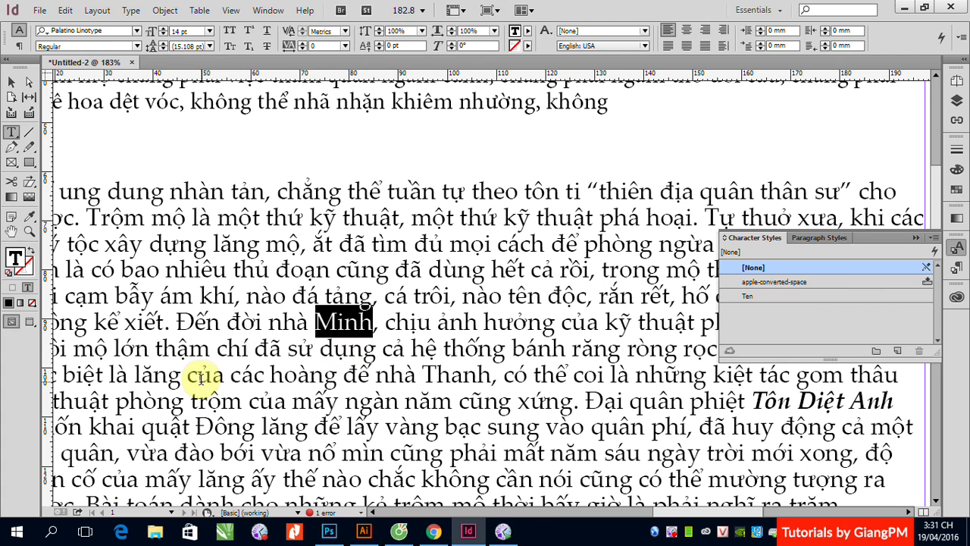
{"action": "left_click", "coordinate": [749, 297]}
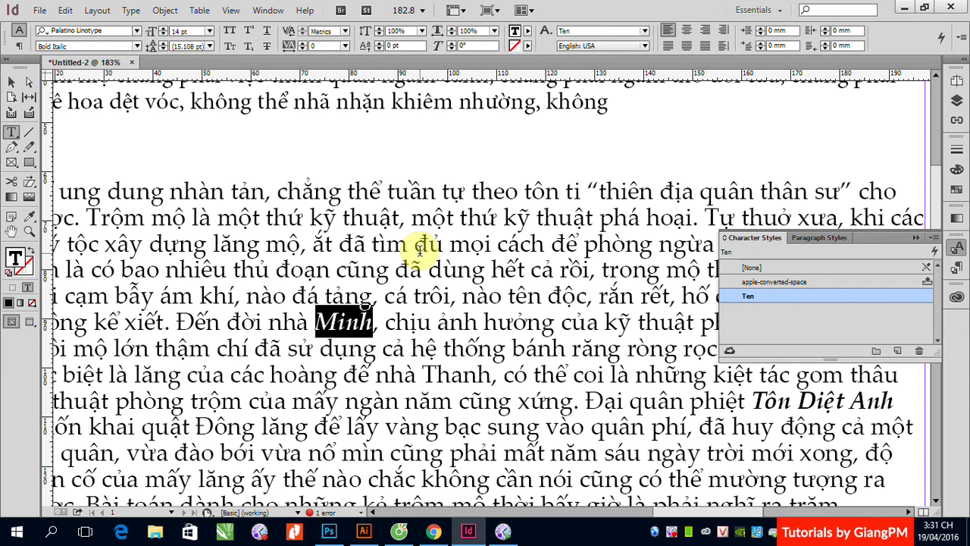
{"action": "left_click", "coordinate": [136, 46]}
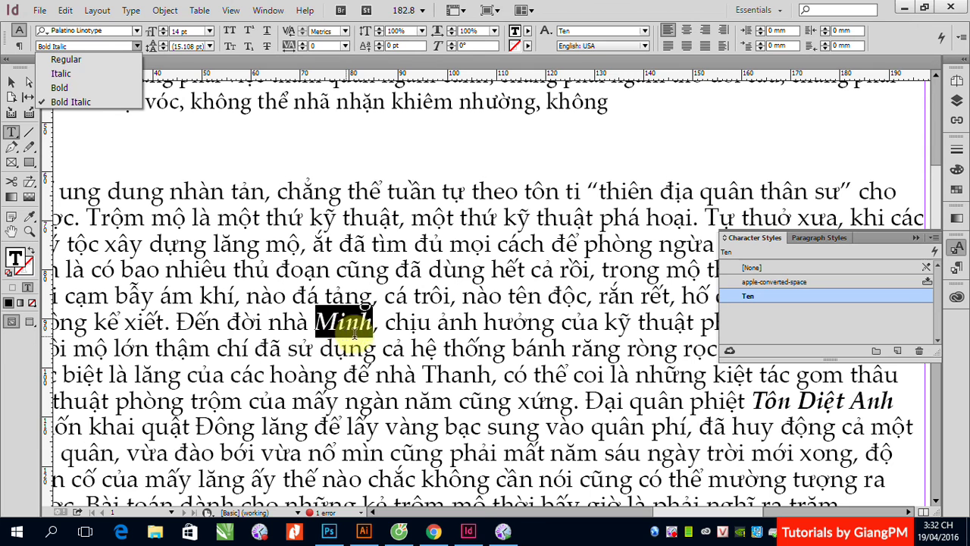
{"action": "left_click", "coordinate": [357, 174]}
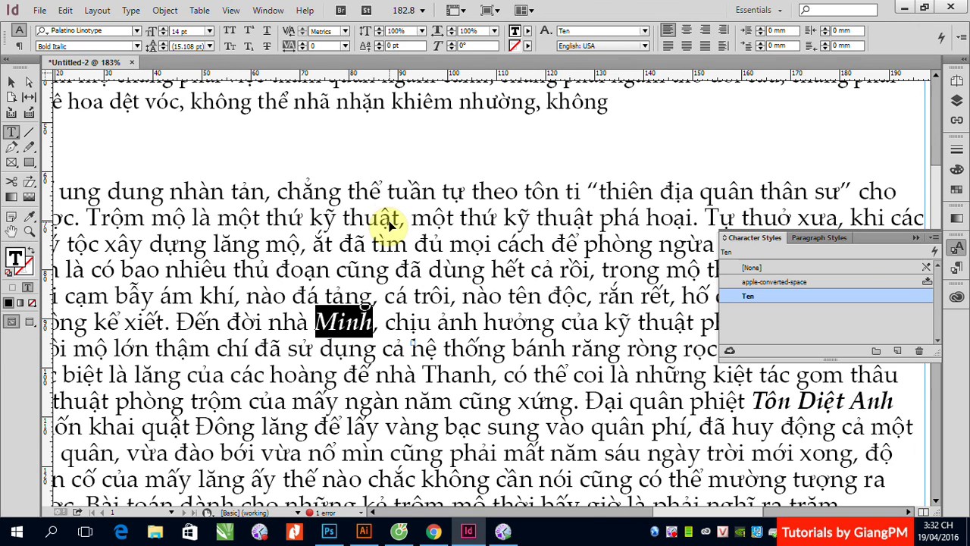
Select the first letter of the paragraph beginning "thể ung dung" and review the Character settings and their additional options.
{"action": "key", "text": "ctrl+1"}
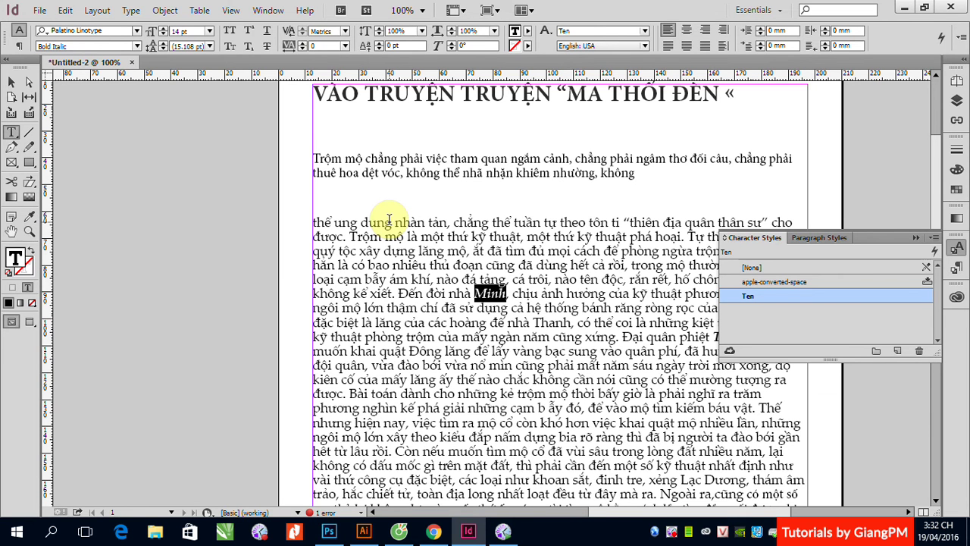
{"action": "left_click", "coordinate": [315, 222]}
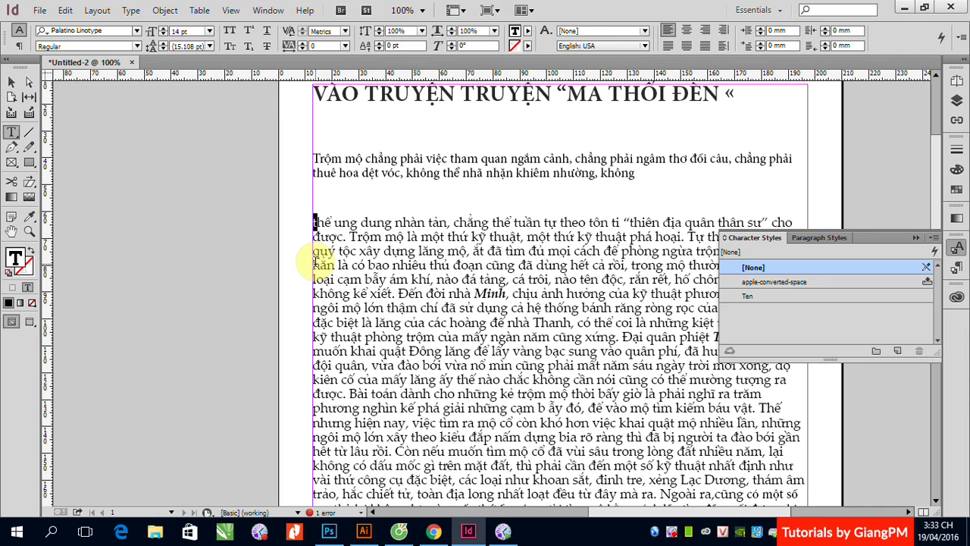
{"action": "left_click", "coordinate": [957, 269]}
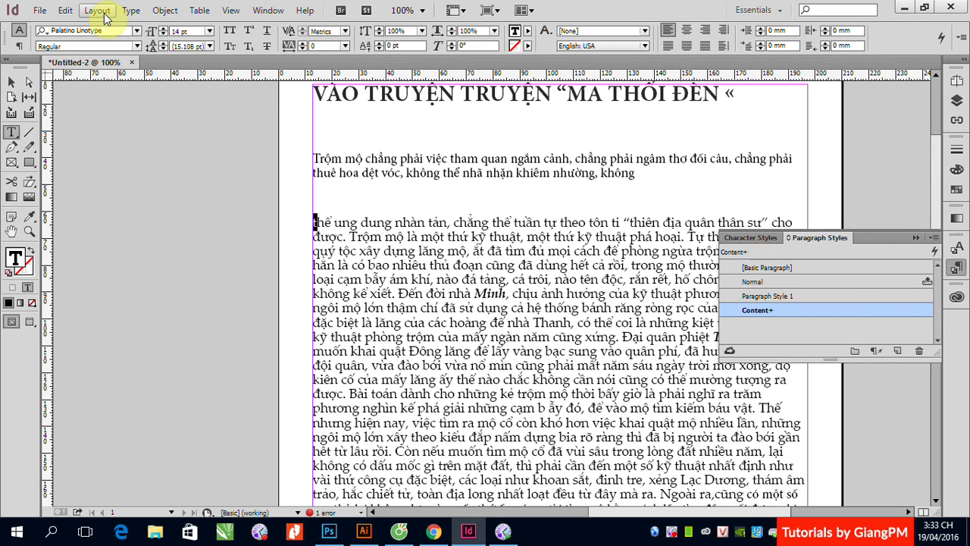
{"action": "left_click", "coordinate": [131, 10]}
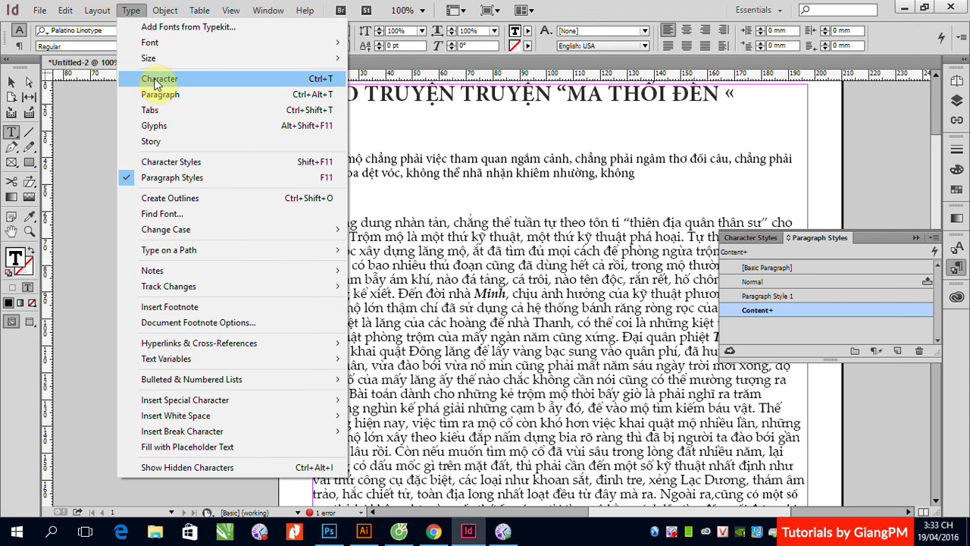
{"action": "left_click", "coordinate": [152, 78]}
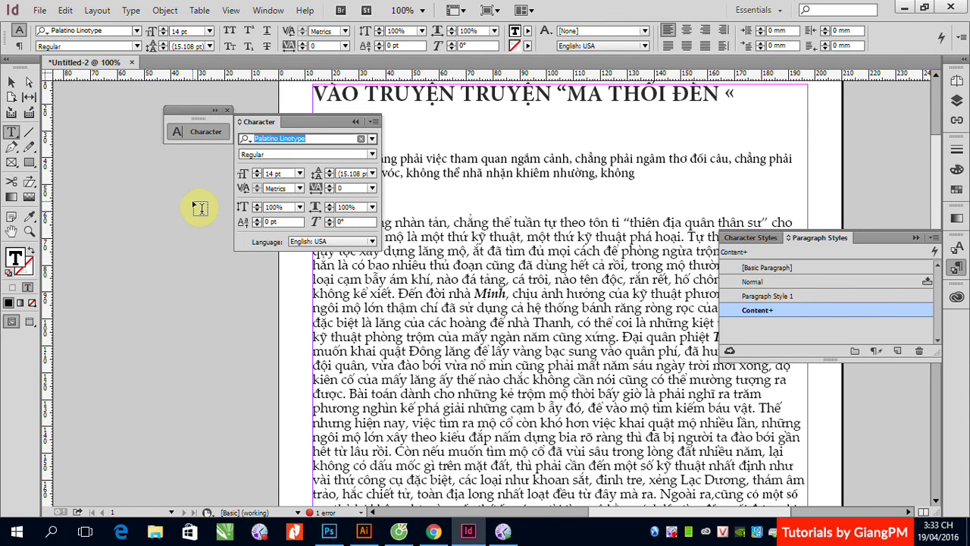
{"action": "left_click", "coordinate": [373, 123]}
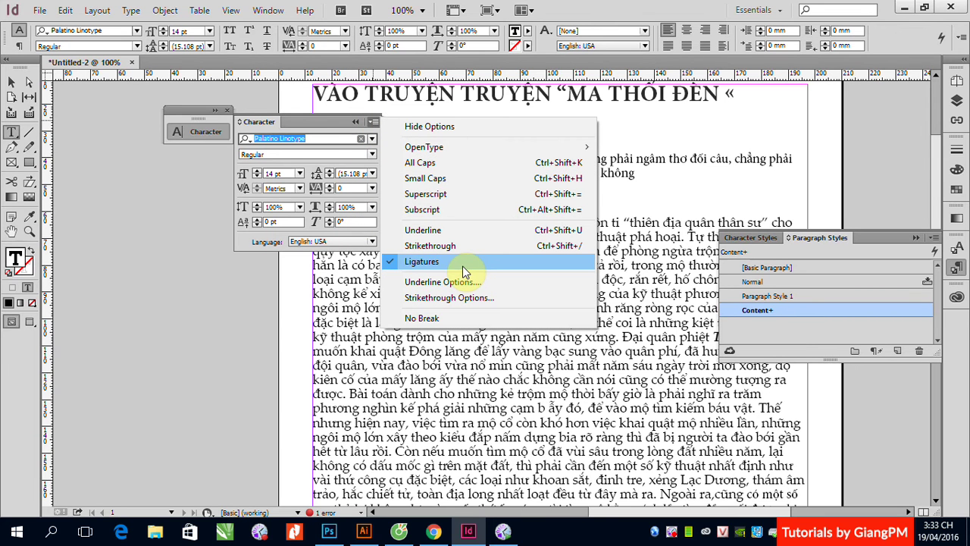
{"action": "mouse_move", "coordinate": [462, 150]}
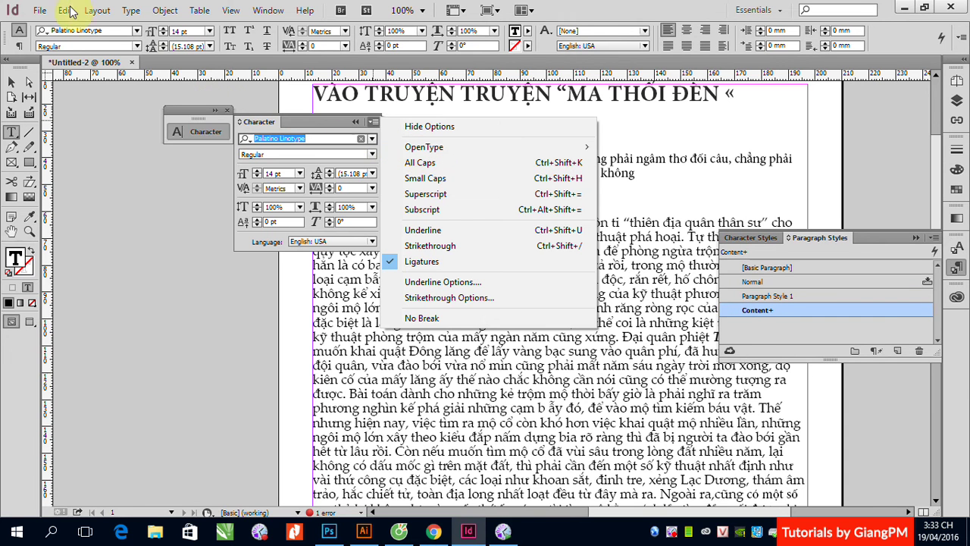
Open the Paragraph settings, place them on the pasteboard beside the page and collapse the Character settings.
{"action": "left_click", "coordinate": [131, 11]}
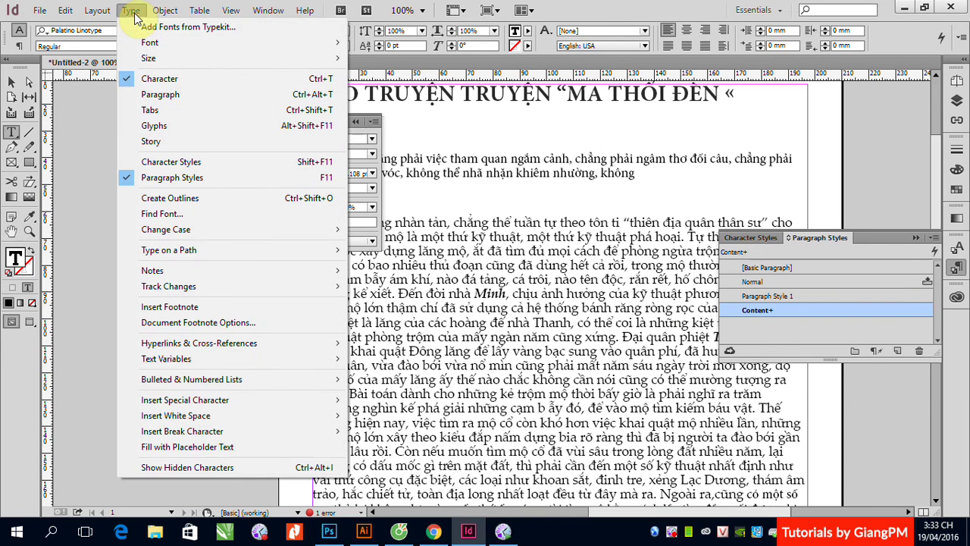
{"action": "left_click", "coordinate": [175, 99]}
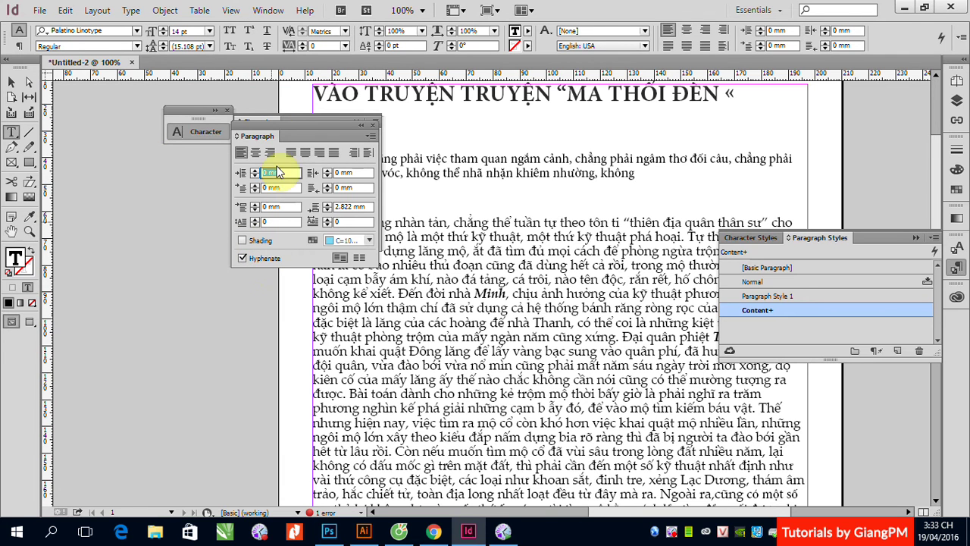
{"action": "left_click_drag", "start_coordinate": [270, 123], "coordinate": [113, 166]}
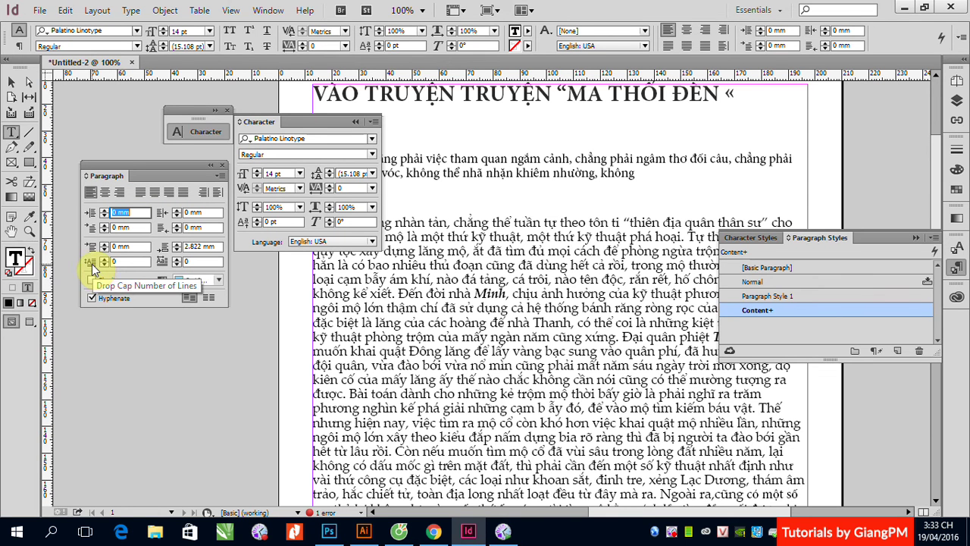
{"action": "left_click", "coordinate": [357, 122]}
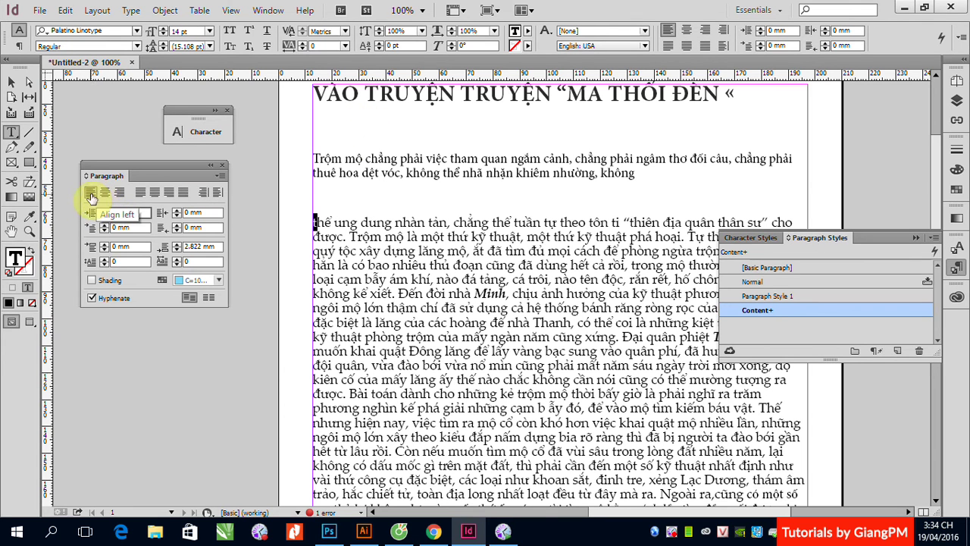
{"action": "left_click", "coordinate": [91, 196]}
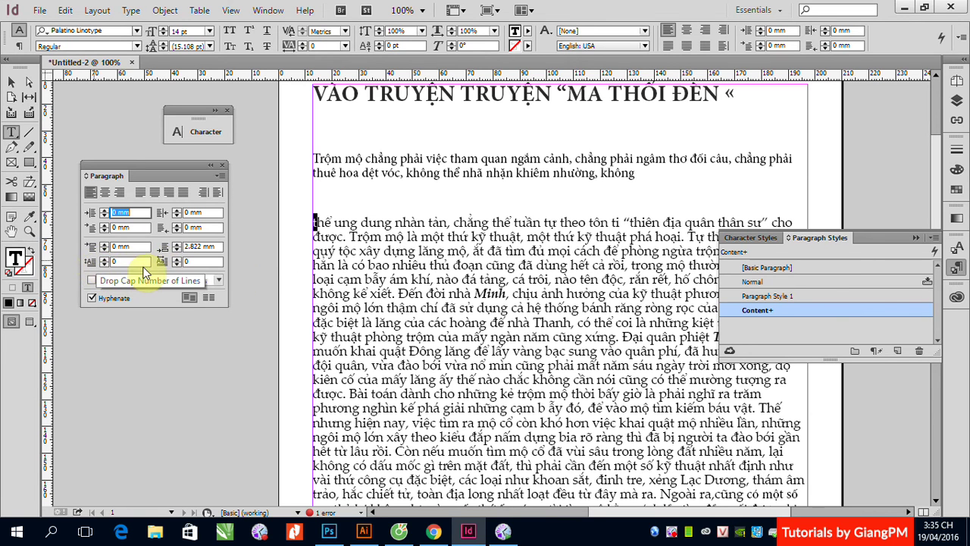
Give the paragraph beginning "thể ung dung" a one-character drop cap spanning 3 lines.
{"action": "left_click", "coordinate": [314, 221]}
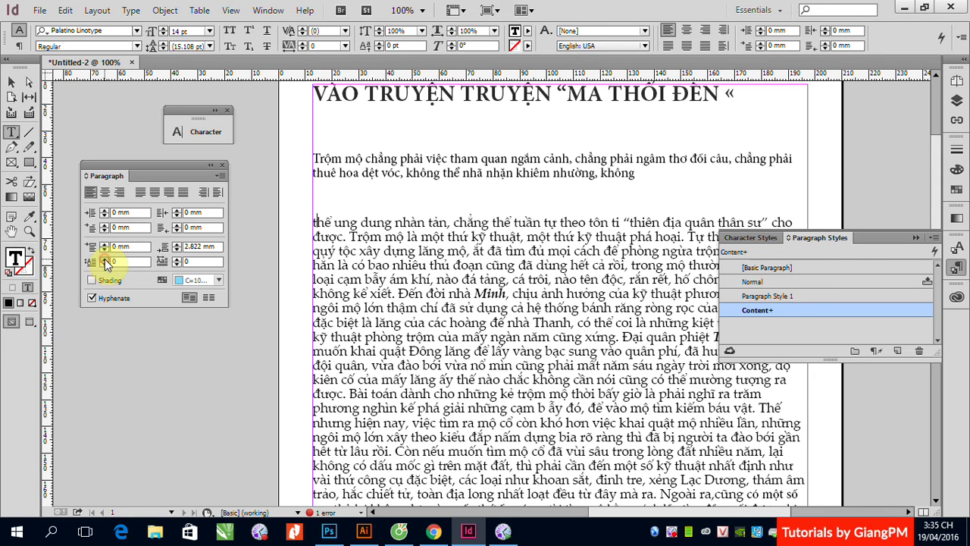
{"action": "left_click", "coordinate": [105, 258]}
{"action": "left_click", "coordinate": [105, 259]}
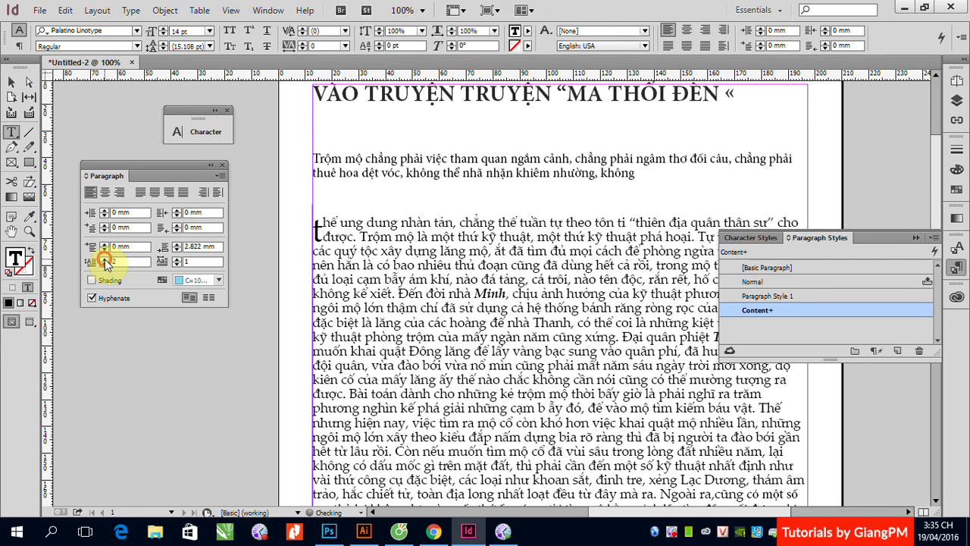
{"action": "left_click", "coordinate": [104, 258]}
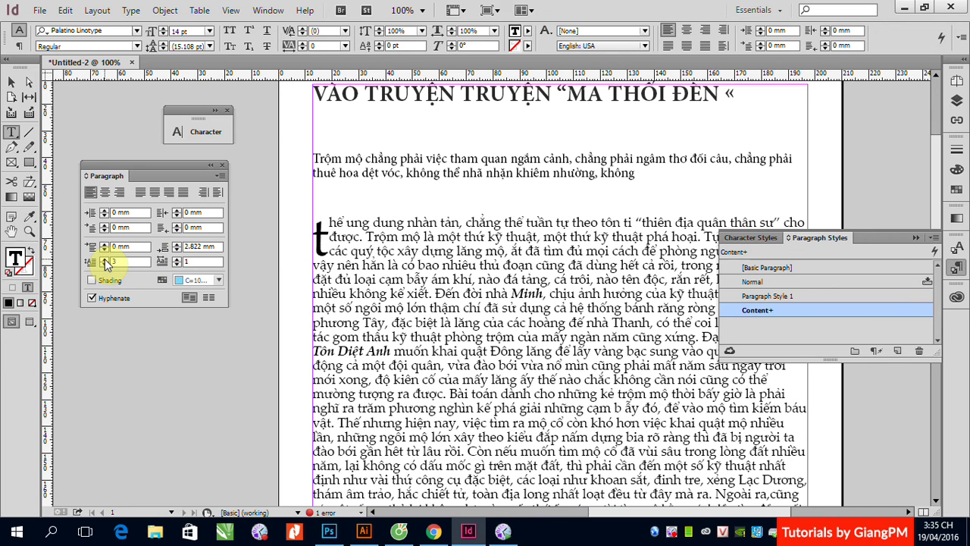
Replace the drop cap letter with a capital T and increase the drop cap to 4 lines.
{"action": "left_click_drag", "start_coordinate": [312, 226], "coordinate": [329, 244]}
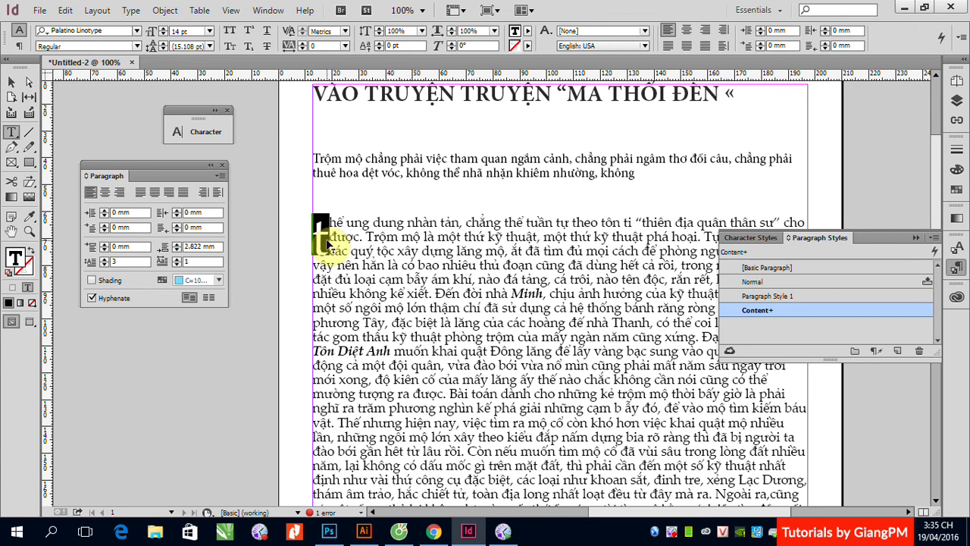
{"action": "type", "text": "T"}
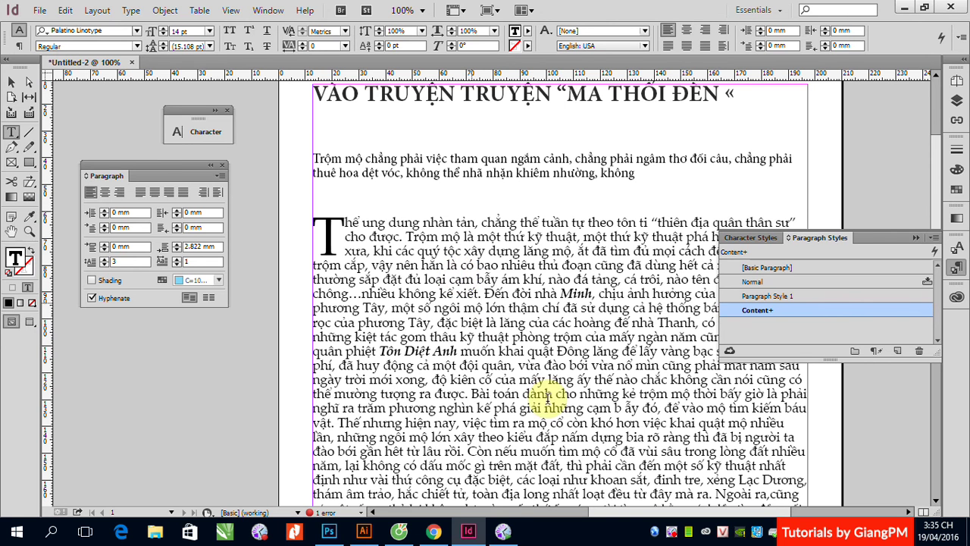
{"action": "scroll", "coordinate": [543, 394], "scroll_direction": "down", "scroll_amount": 5}
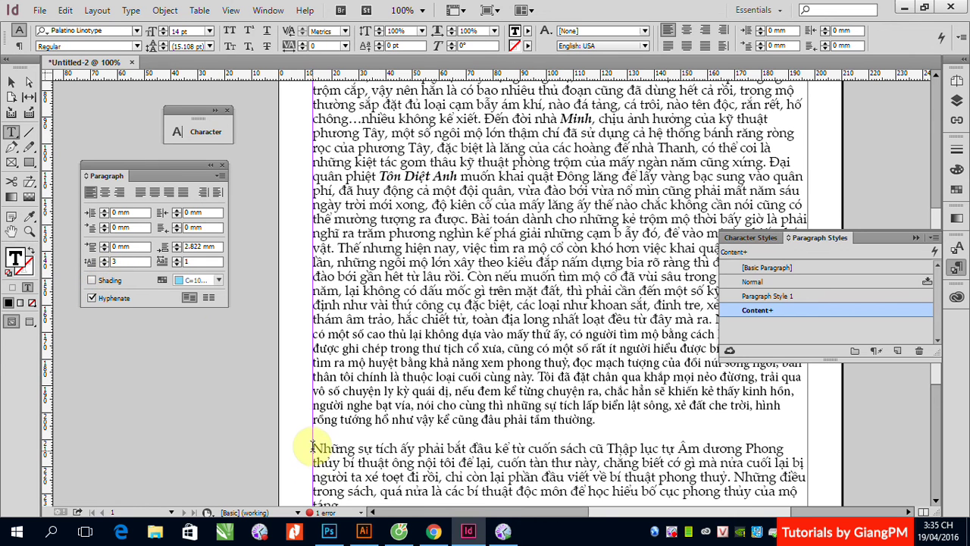
{"action": "left_click", "coordinate": [103, 260]}
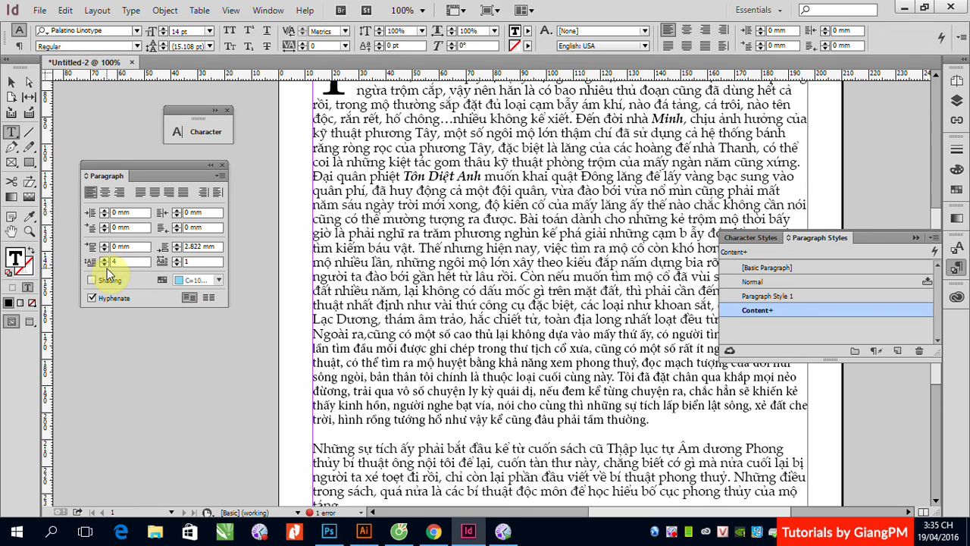
Reduce the opening paragraph's drop cap to 3 lines and leave text editing.
{"action": "left_click", "coordinate": [104, 264]}
{"action": "key", "text": "Escape"}
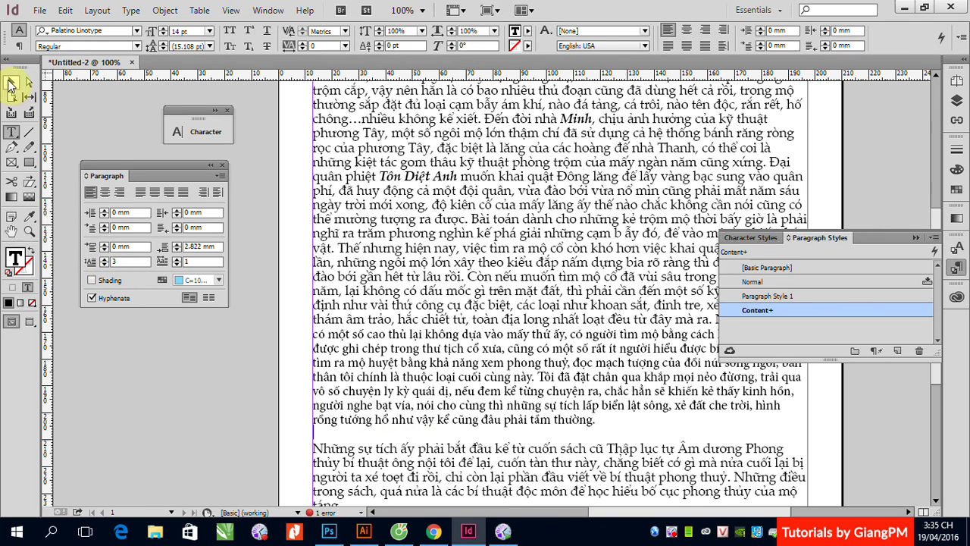
Split the text into a new paragraph just before "Những sự tích ấy".
{"action": "scroll", "coordinate": [514, 417], "scroll_direction": "down", "scroll_amount": 5}
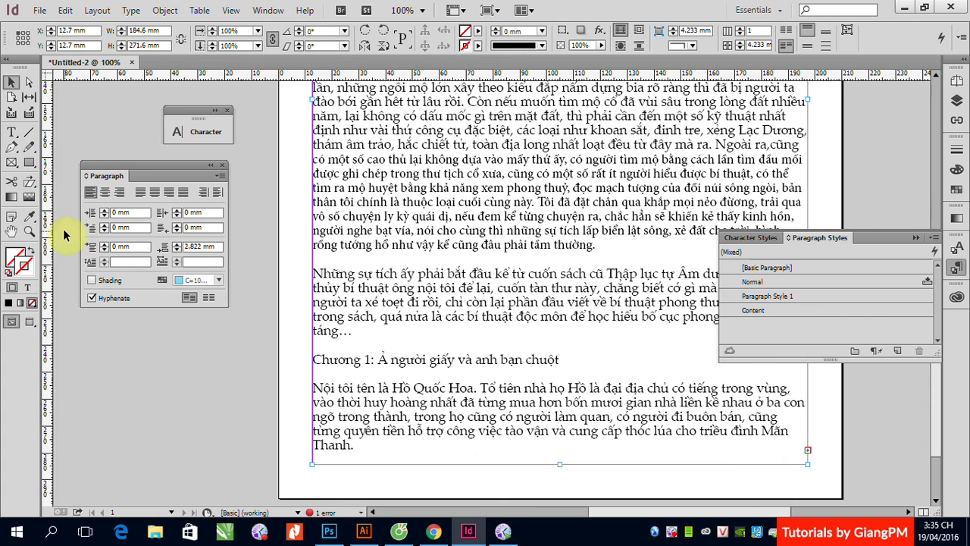
{"action": "left_click", "coordinate": [12, 133]}
{"action": "left_click", "coordinate": [313, 273]}
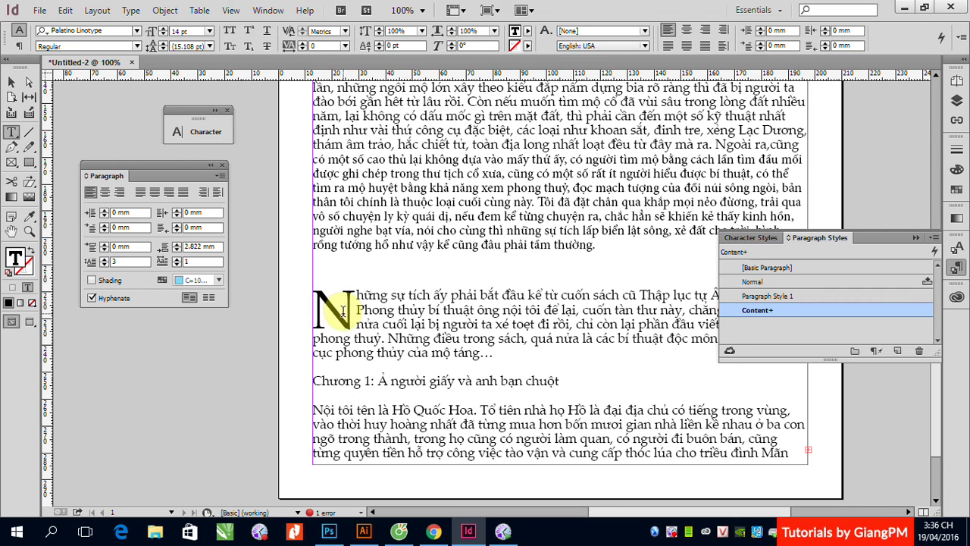
{"action": "left_click", "coordinate": [331, 275]}
Select the large N of "Những sự tích ấy" and set that paragraph's drop cap to 1 line.
{"action": "left_click_drag", "start_coordinate": [322, 307], "coordinate": [345, 318]}
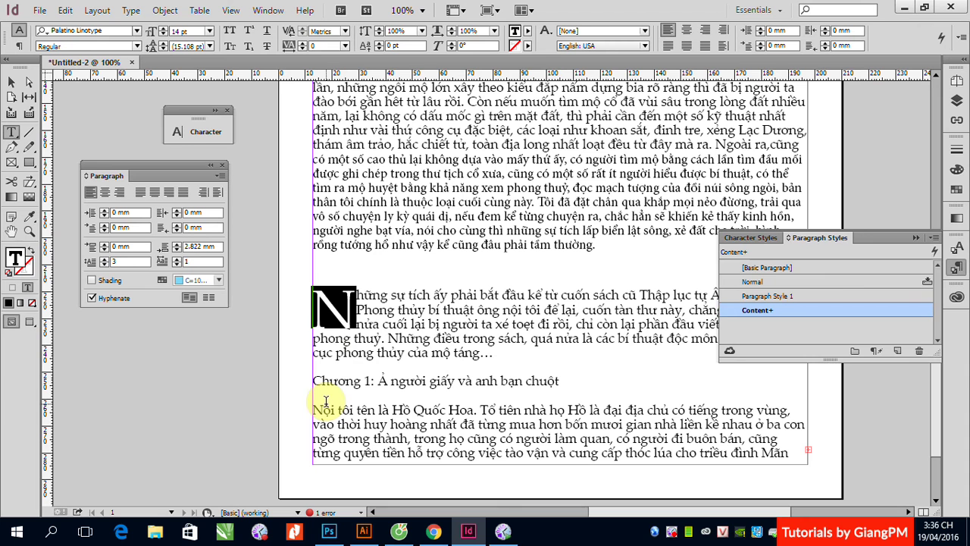
{"action": "left_click", "coordinate": [104, 265]}
{"action": "left_click", "coordinate": [104, 265]}
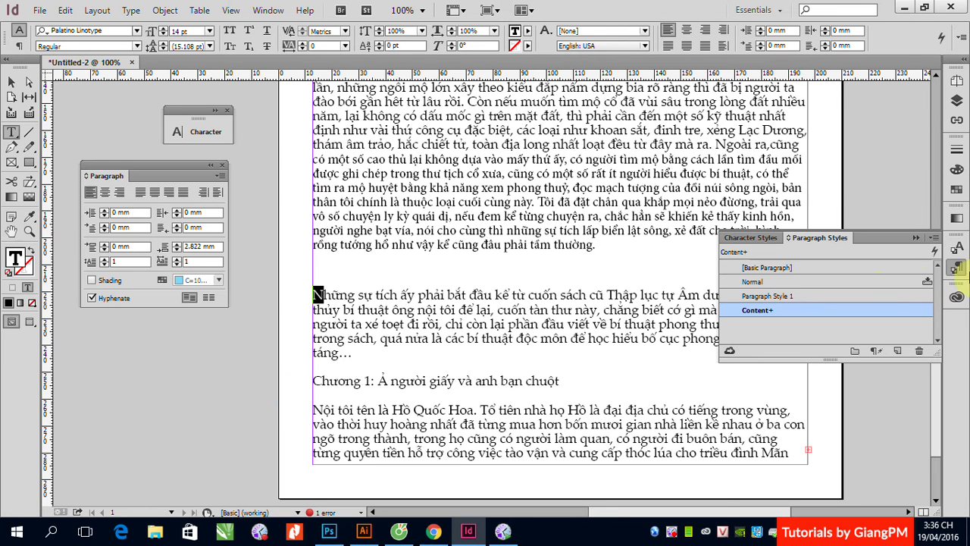
Collapse the Paragraph Styles, turn off hyphenation for the paragraph beginning "Những sự tích ấy" and leave text editing.
{"action": "left_click", "coordinate": [916, 238]}
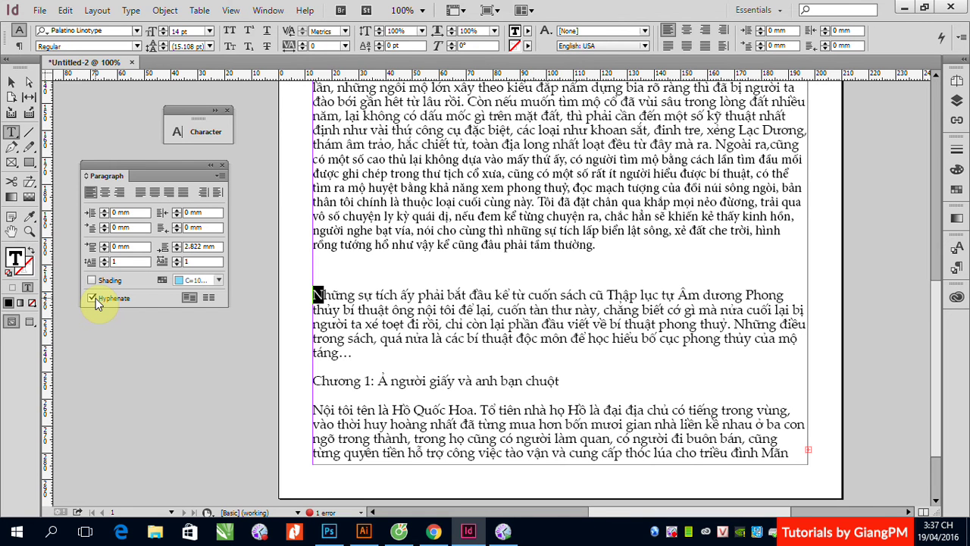
{"action": "left_click", "coordinate": [92, 298]}
{"action": "left_click", "coordinate": [13, 83]}
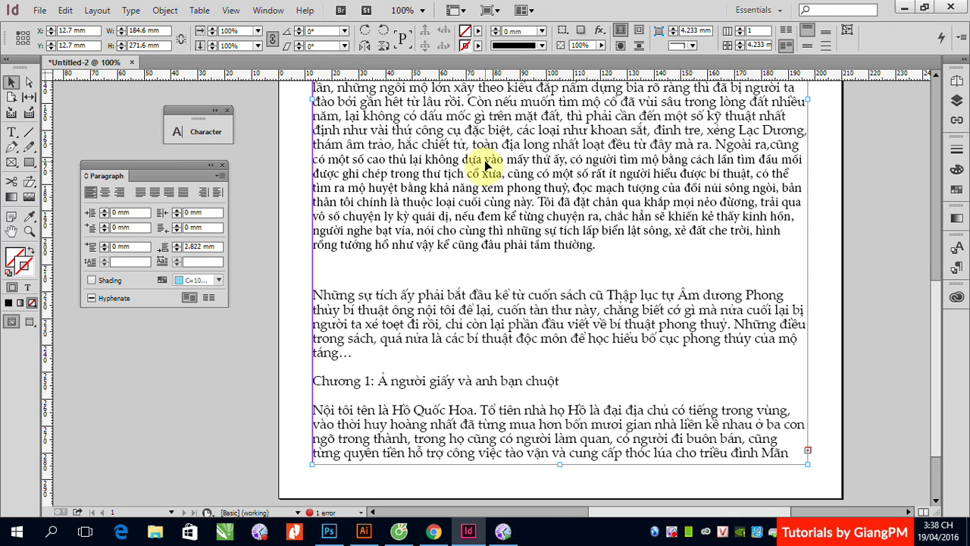
Close the floating Paragraph and Character settings.
{"action": "scroll", "coordinate": [485, 166], "scroll_direction": "up", "scroll_amount": 1}
{"action": "scroll", "coordinate": [482, 176], "scroll_direction": "up", "scroll_amount": 4}
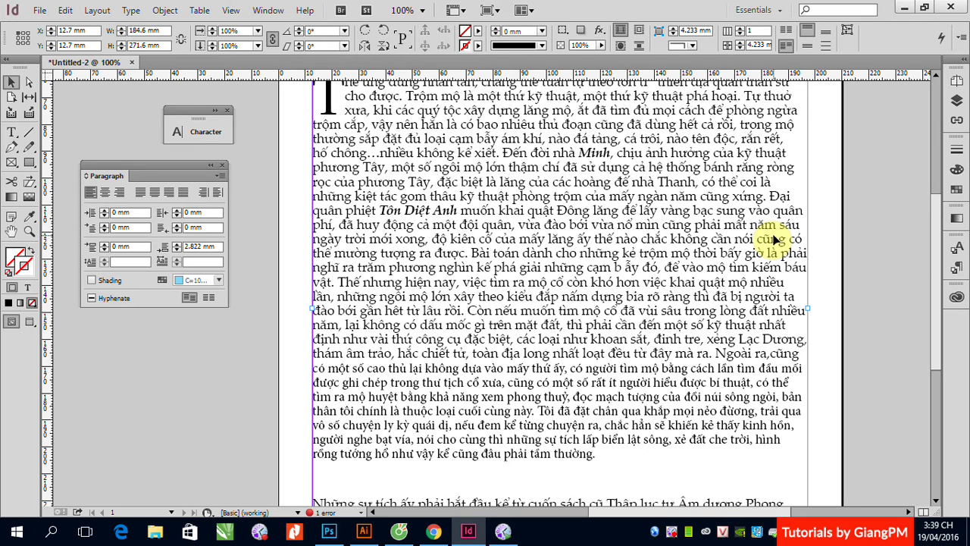
{"action": "left_click", "coordinate": [222, 166]}
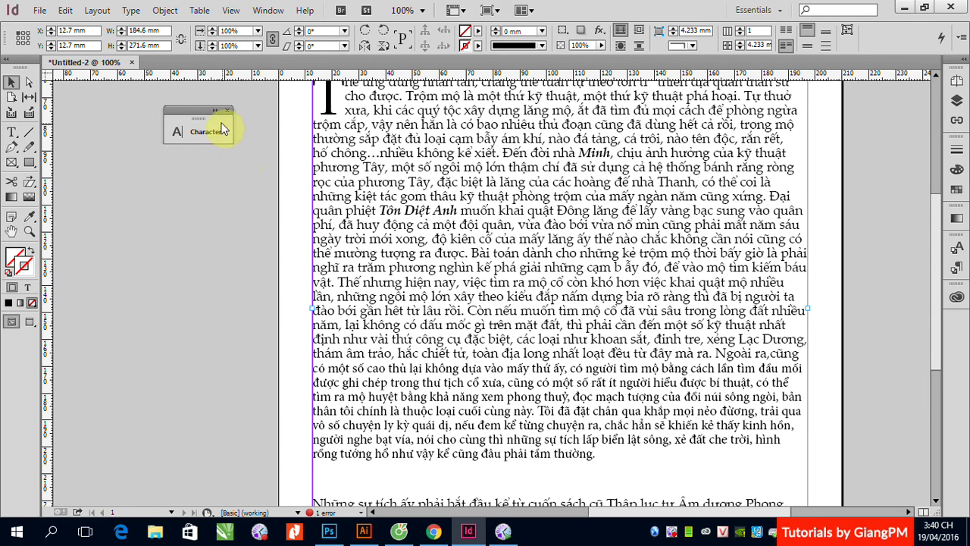
{"action": "left_click", "coordinate": [226, 110]}
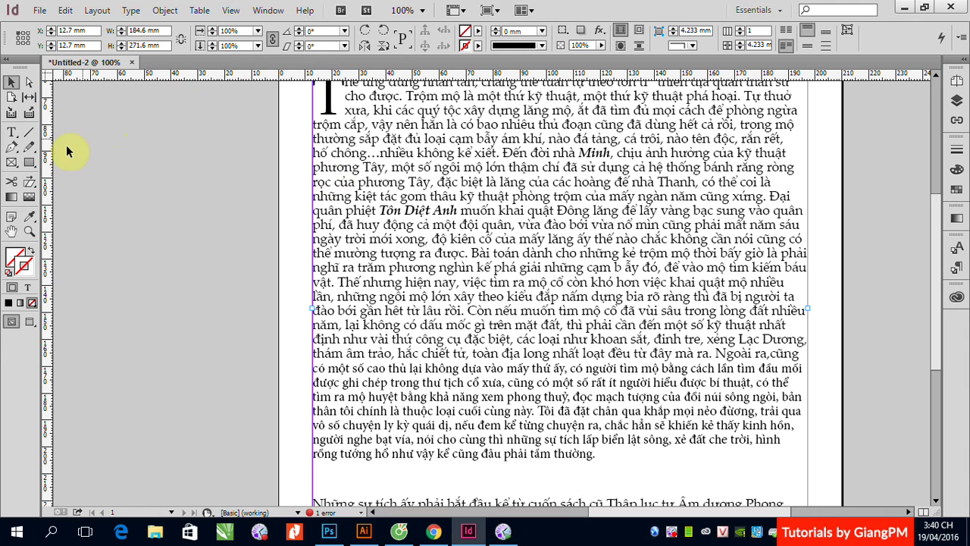
Insert a footnote right after the bold italic name that follows "Đại quân phiệt".
{"action": "left_click", "coordinate": [12, 132]}
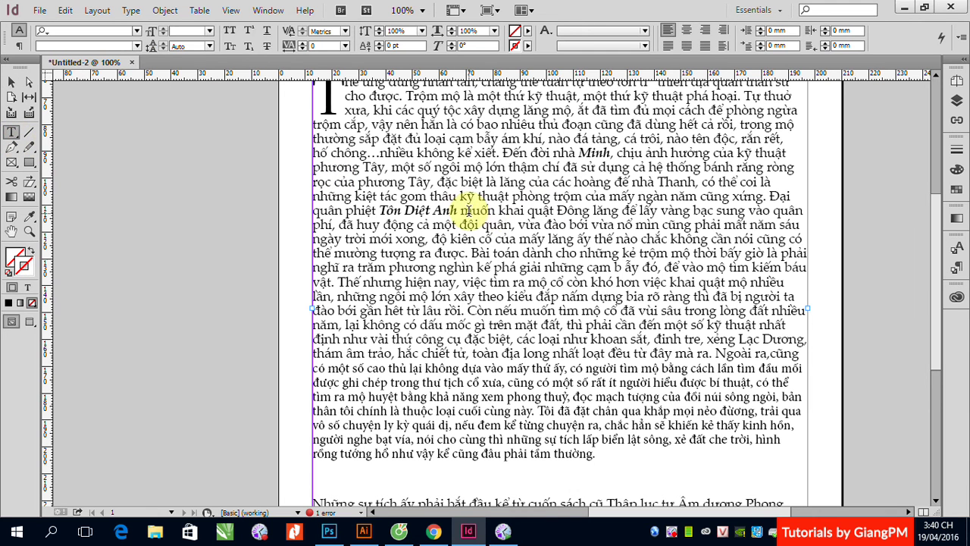
{"action": "left_click", "coordinate": [458, 210]}
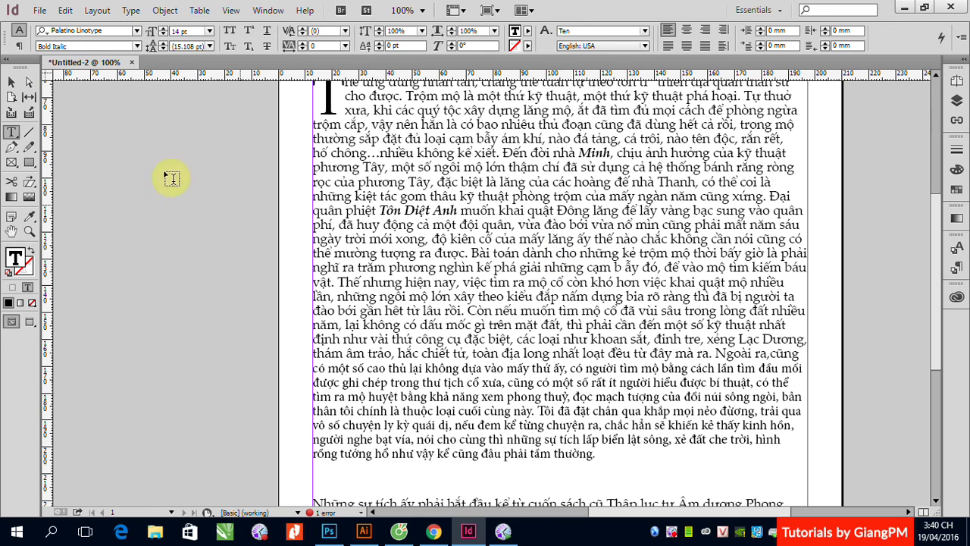
{"action": "left_click", "coordinate": [133, 12]}
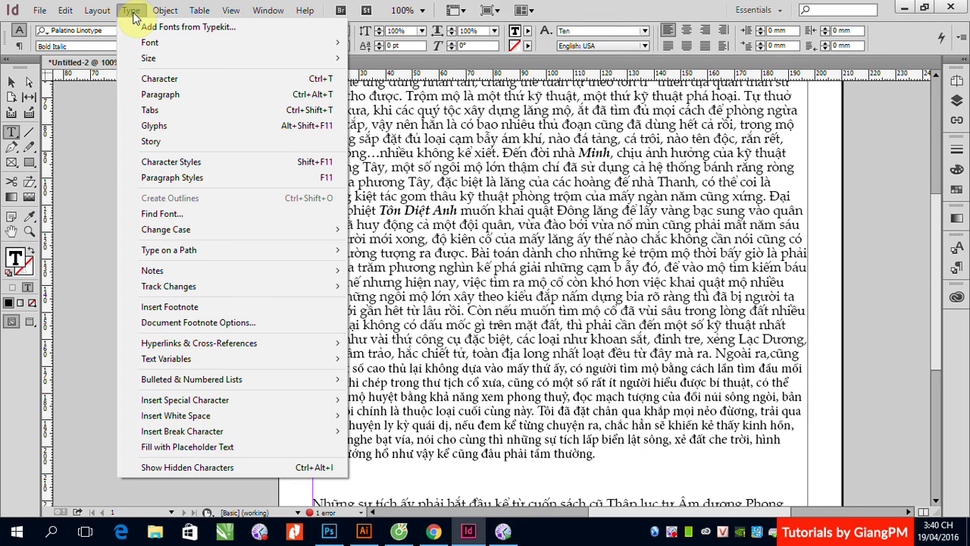
{"action": "left_click", "coordinate": [200, 307]}
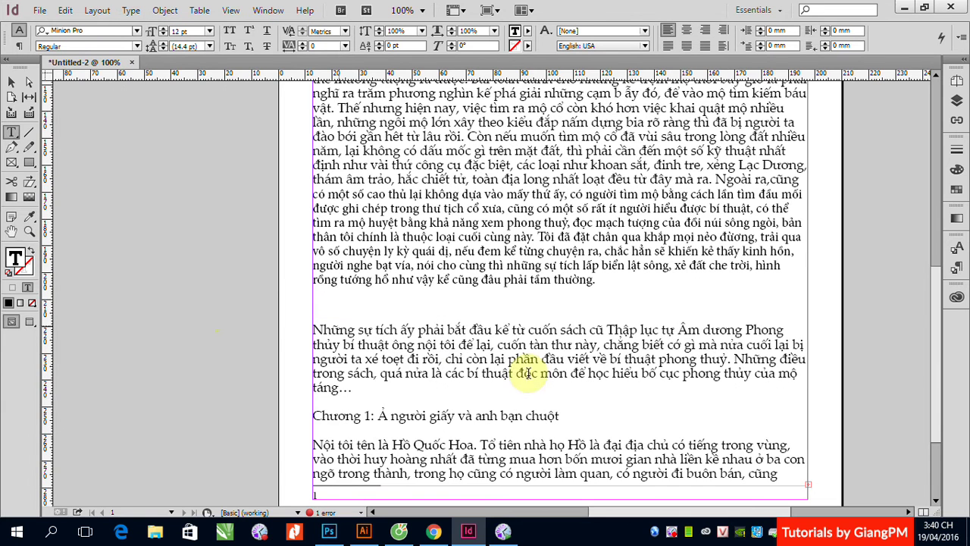
Enter "Tên một quân phiệt trong thời kỳ Quốc Dân Đảng cầm quyền" as the footnote's text.
{"action": "scroll", "coordinate": [589, 328], "scroll_direction": "up", "scroll_amount": 3}
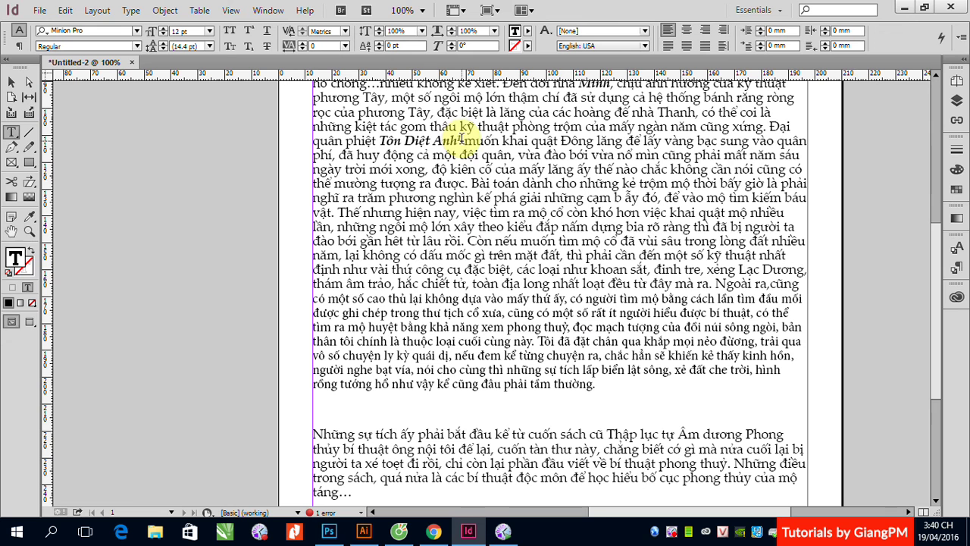
{"action": "scroll", "coordinate": [439, 231], "scroll_direction": "down", "scroll_amount": 3}
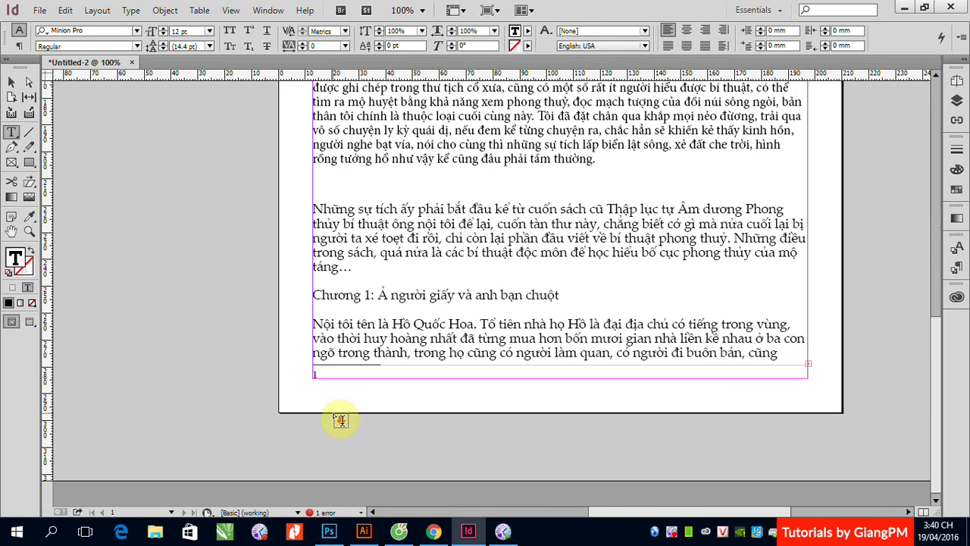
{"action": "scroll", "coordinate": [336, 417], "scroll_direction": "down", "scroll_amount": 4}
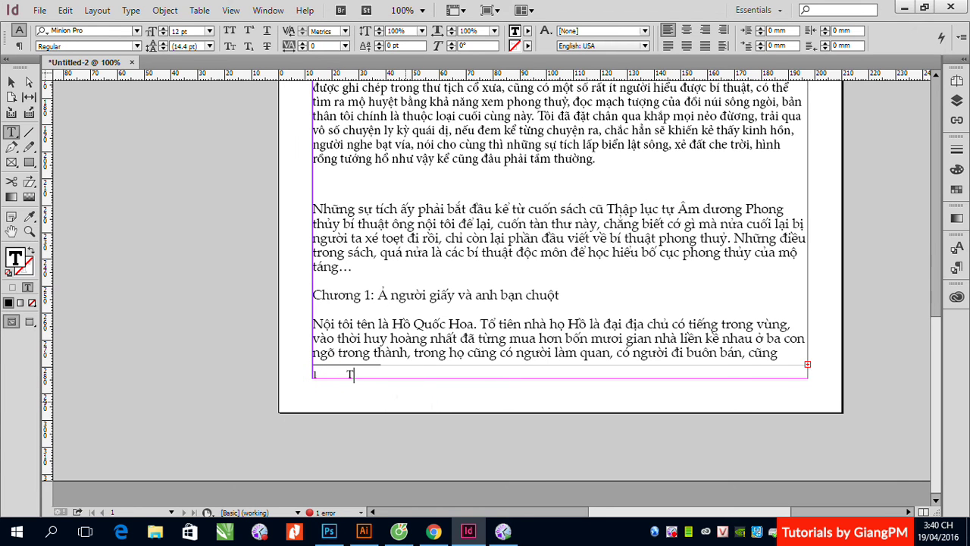
{"action": "type", "text": "ên moột quán ph"}
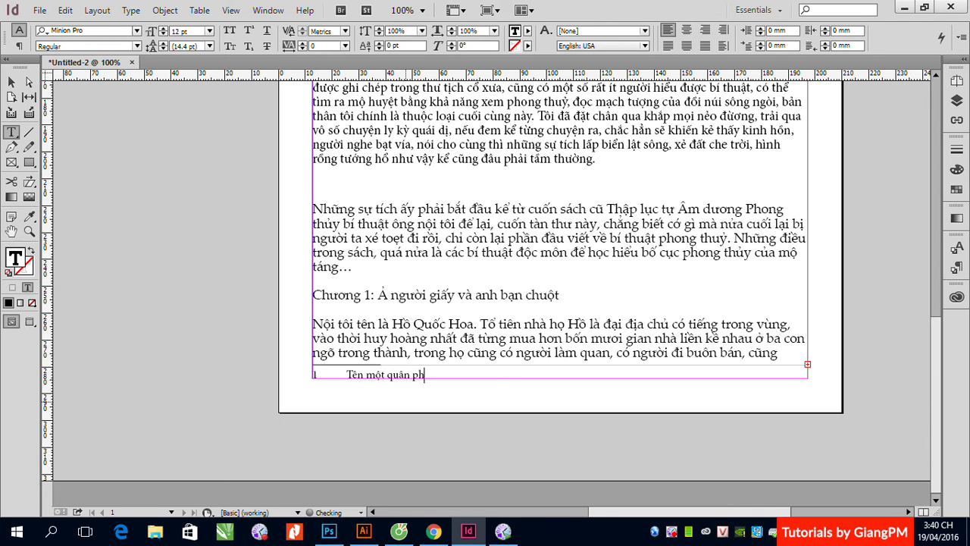
{"action": "type", "text": "iệt trong thời kỳ Quốc"}
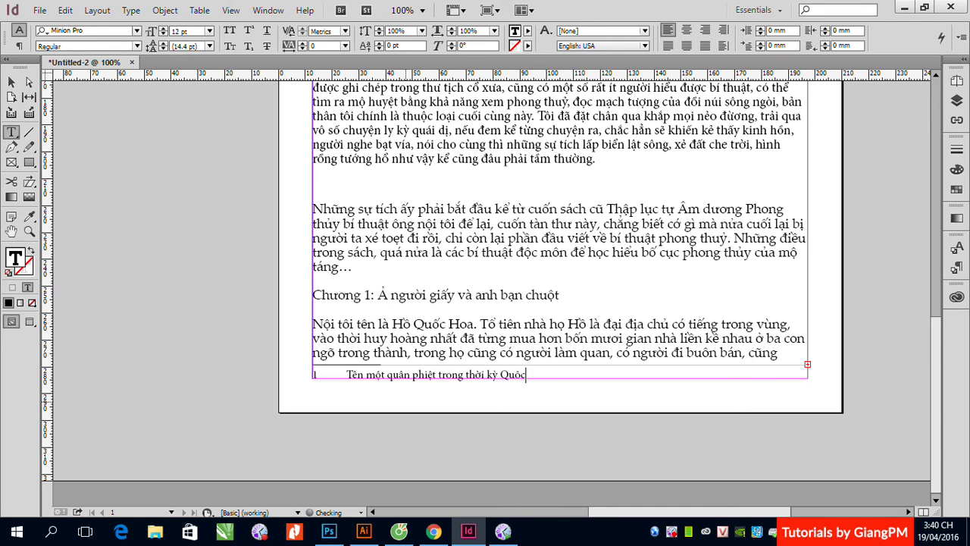
{"action": "type", "text": " Dân Đảng "}
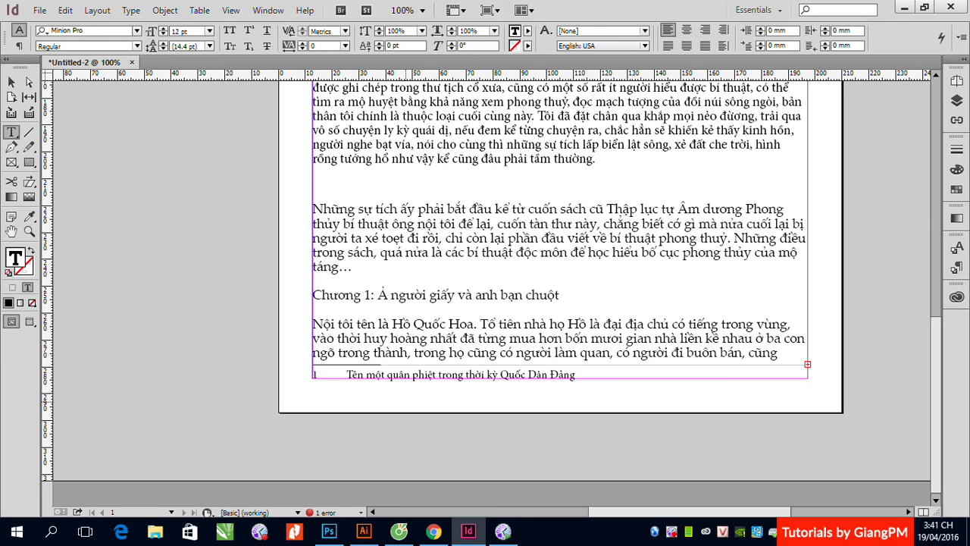
{"action": "type", "text": "cầm"}
{"action": "key", "text": "BackSpace"}
{"action": "key", "text": "BackSpace"}
{"action": "key", "text": "BackSpace"}
{"action": "type", "text": "a"}
{"action": "type", "text": "m"}
{"action": "type", "text": " quyền"}
{"action": "left_click", "coordinate": [351, 372]}
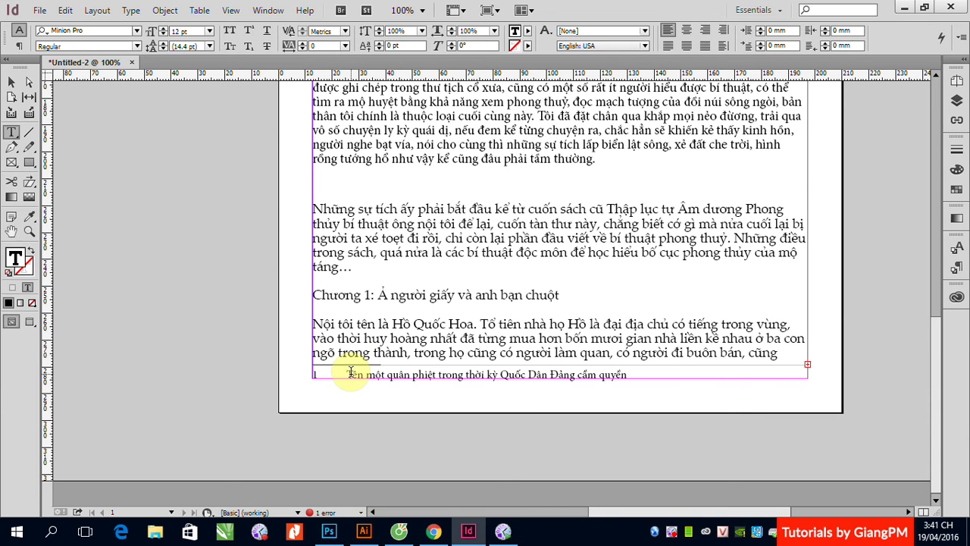
Select the footnote's reference mark in the body text and compare it with its note at the foot of the page.
{"action": "scroll", "coordinate": [377, 225], "scroll_direction": "up", "scroll_amount": 4}
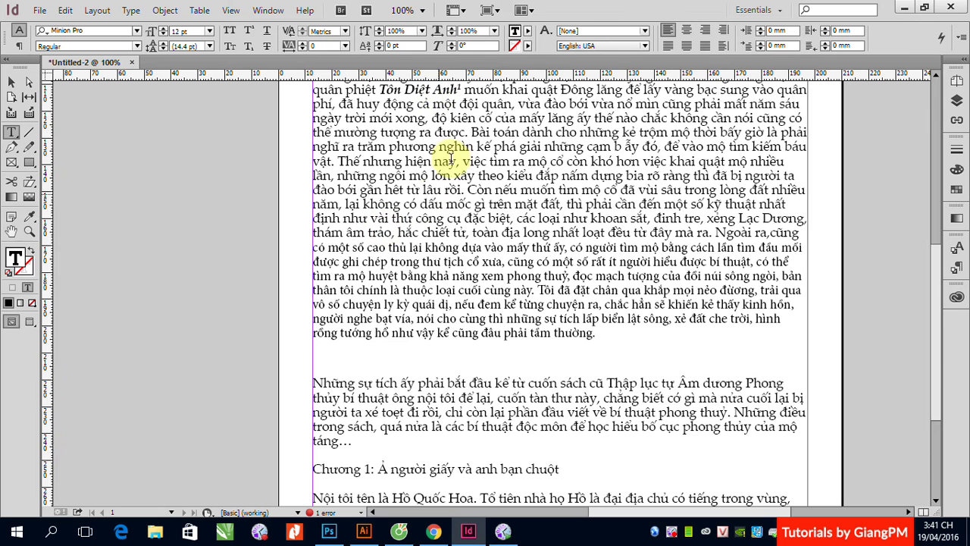
{"action": "left_click_drag", "start_coordinate": [457, 89], "coordinate": [464, 90]}
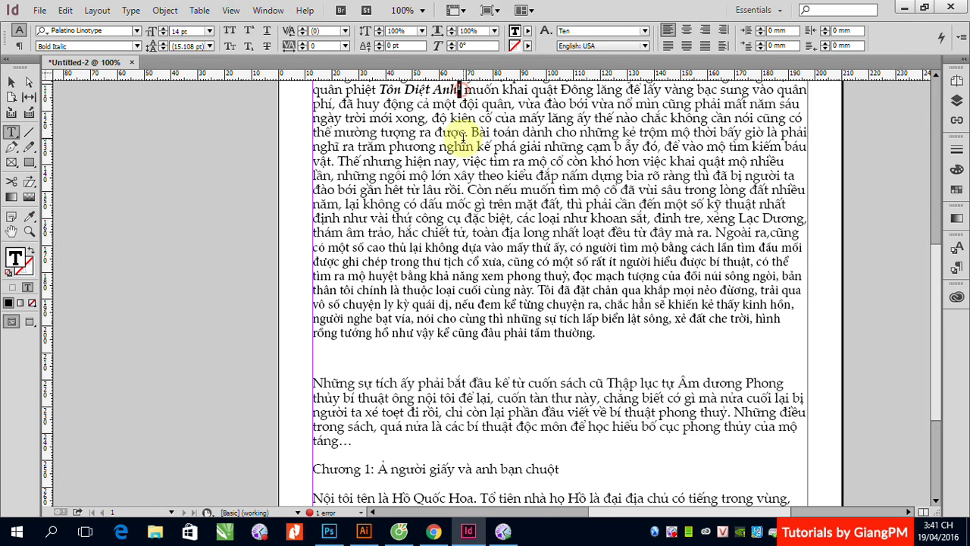
{"action": "key", "text": "Right"}
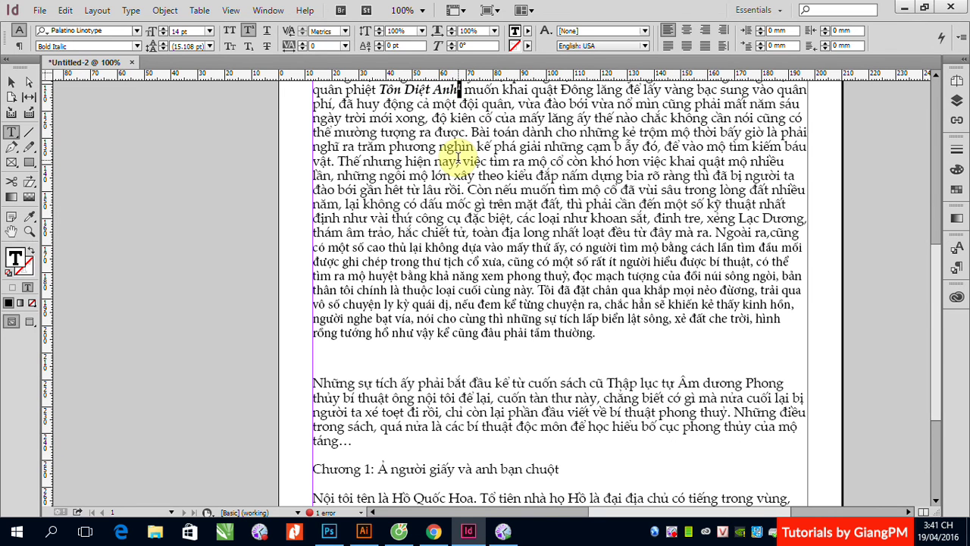
{"action": "scroll", "coordinate": [458, 163], "scroll_direction": "down", "scroll_amount": 4}
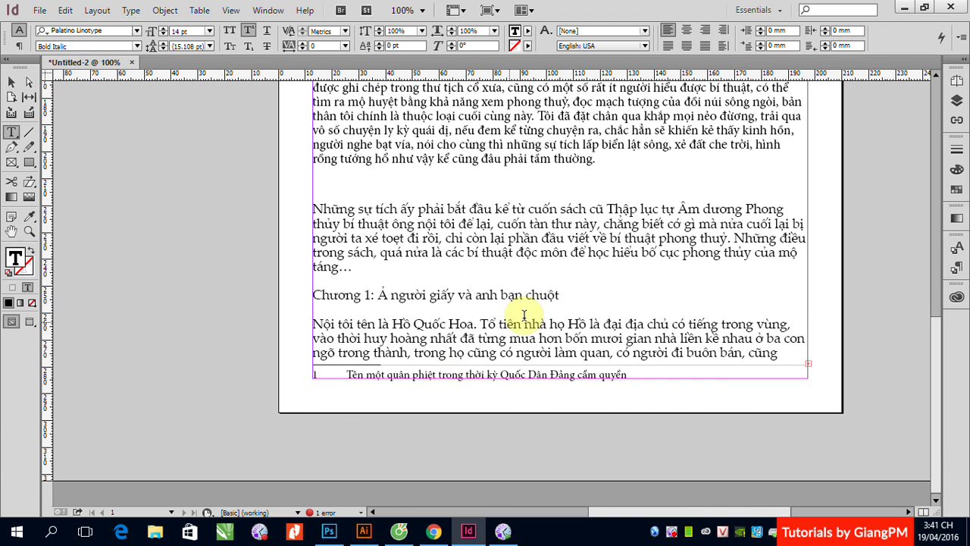
Insert another footnote directly after "xẻng Lạc Dương" in the first paragraph.
{"action": "scroll", "coordinate": [523, 311], "scroll_direction": "up", "scroll_amount": 5}
{"action": "scroll", "coordinate": [531, 296], "scroll_direction": "up", "scroll_amount": 1}
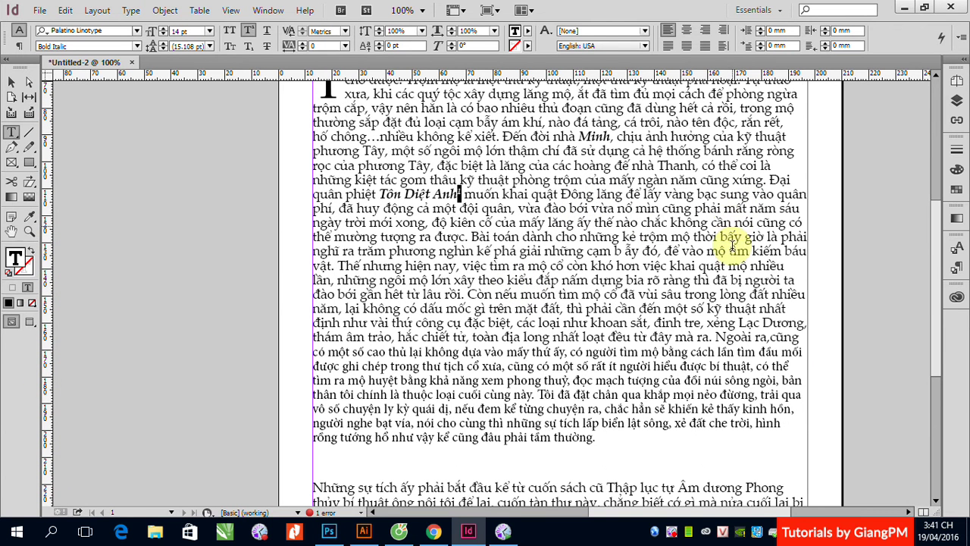
{"action": "left_click", "coordinate": [802, 323]}
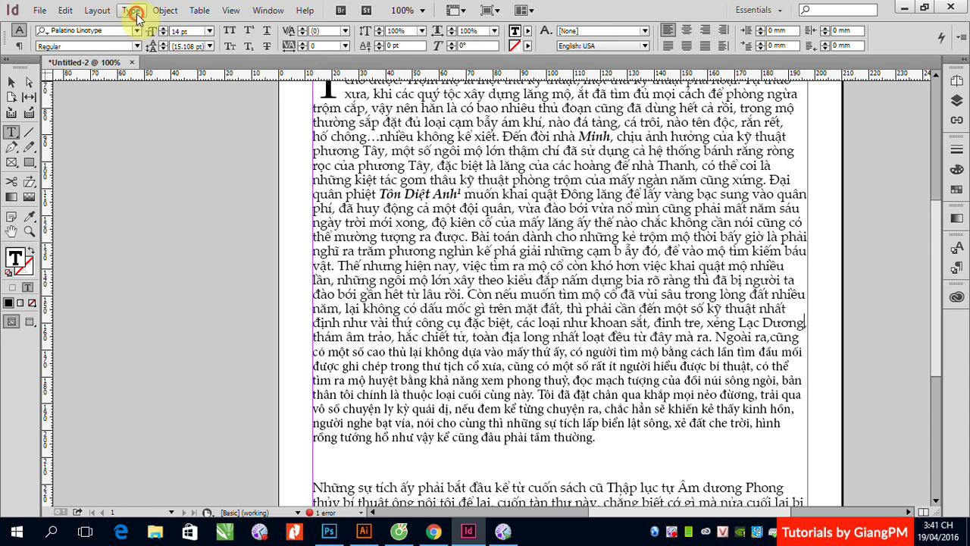
{"action": "left_click", "coordinate": [131, 10]}
{"action": "left_click", "coordinate": [204, 308]}
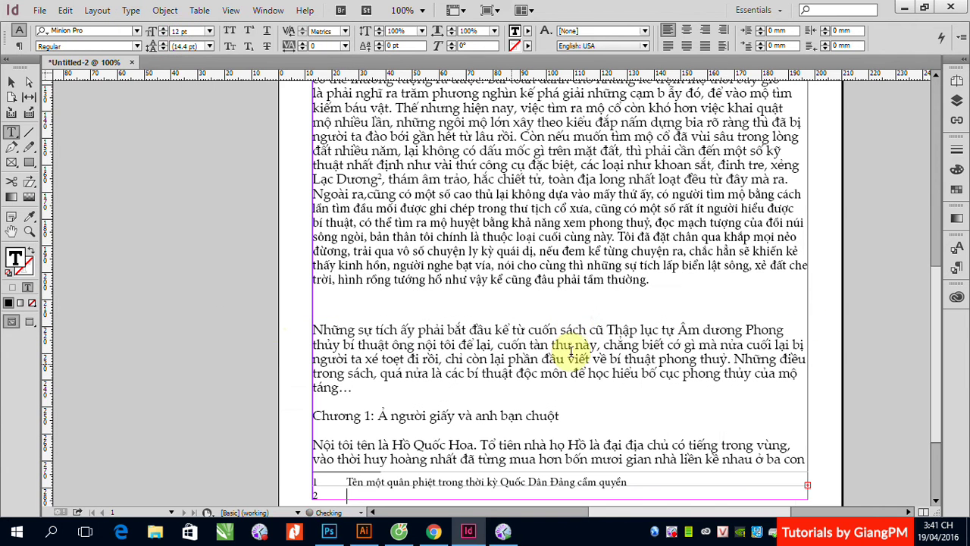
Enter "Tên kinh đô thời Tây Hán" as the text of the Lạc Dương footnote.
{"action": "scroll", "coordinate": [303, 461], "scroll_direction": "down", "scroll_amount": 3}
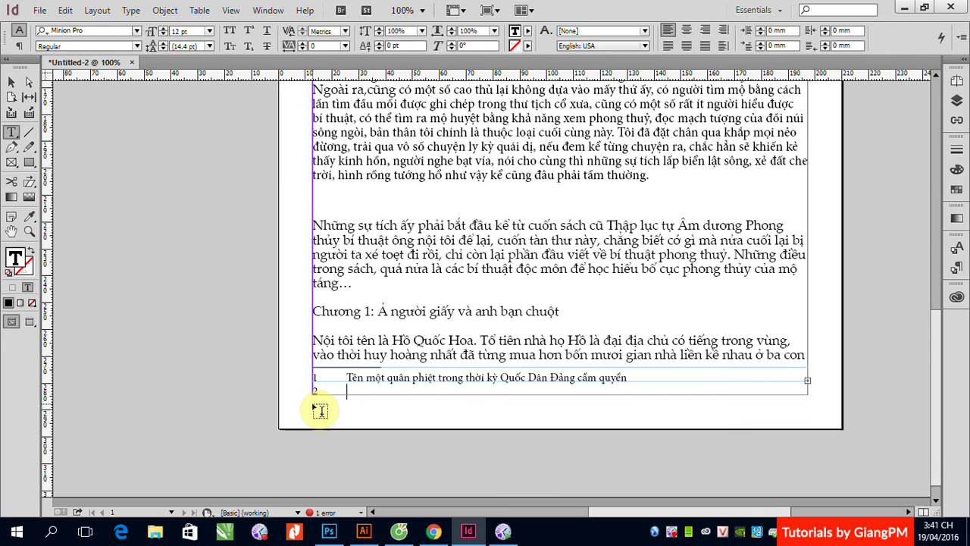
{"action": "type", "text": "Tên"}
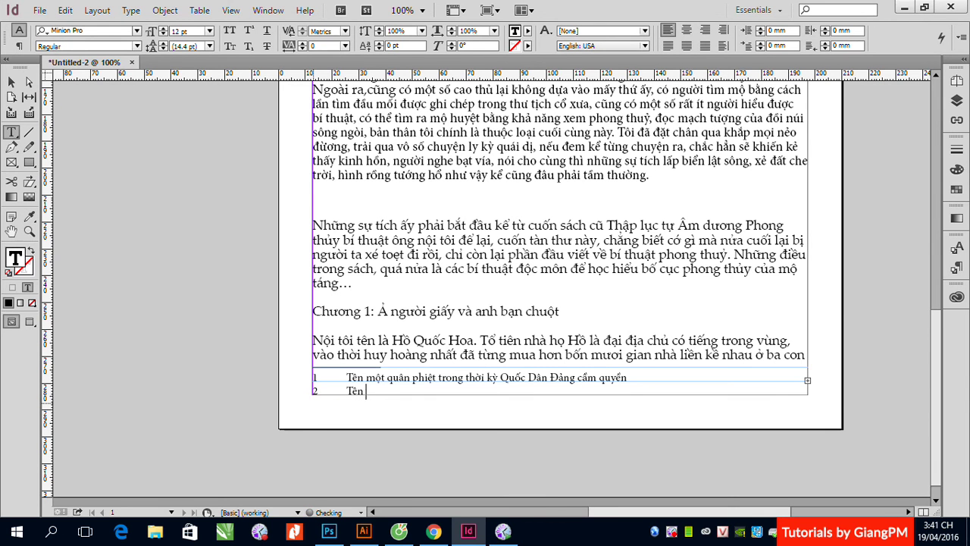
{"action": "type", "text": " kinh đô thời Tây Hán"}
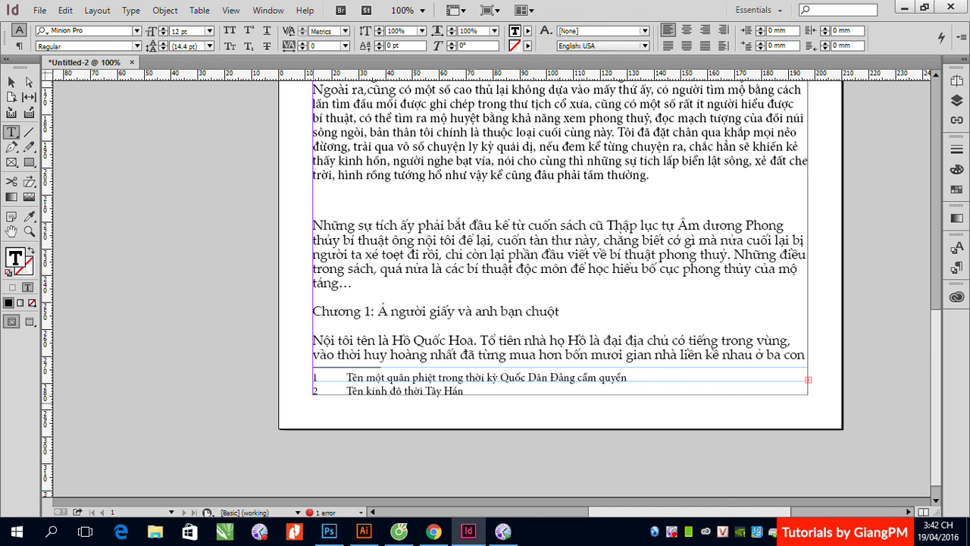
Delete the footnote reference after the bold italic name following "quân phiệt" and check the remaining footnote's numbering.
{"action": "scroll", "coordinate": [344, 344], "scroll_direction": "up", "scroll_amount": 6}
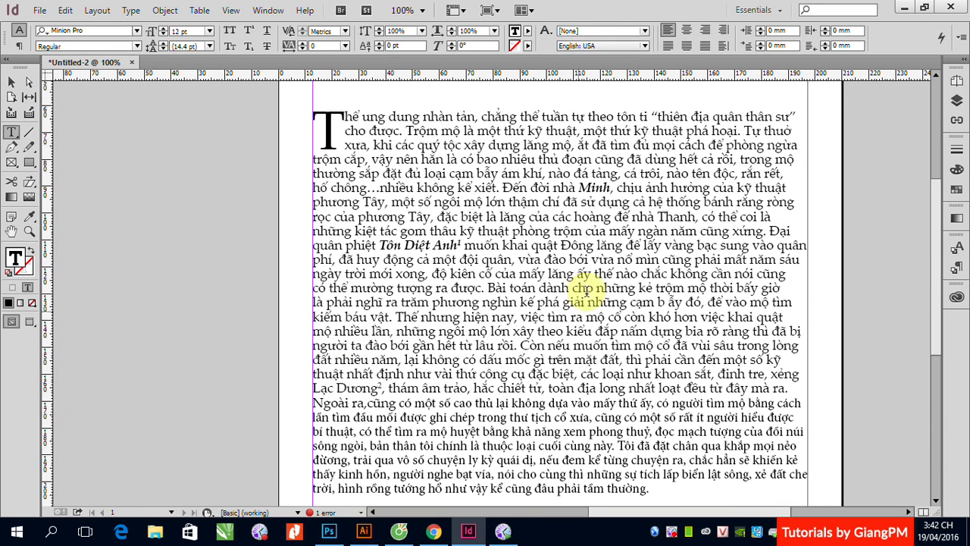
{"action": "left_click", "coordinate": [458, 244]}
{"action": "key", "text": "BackSpace"}
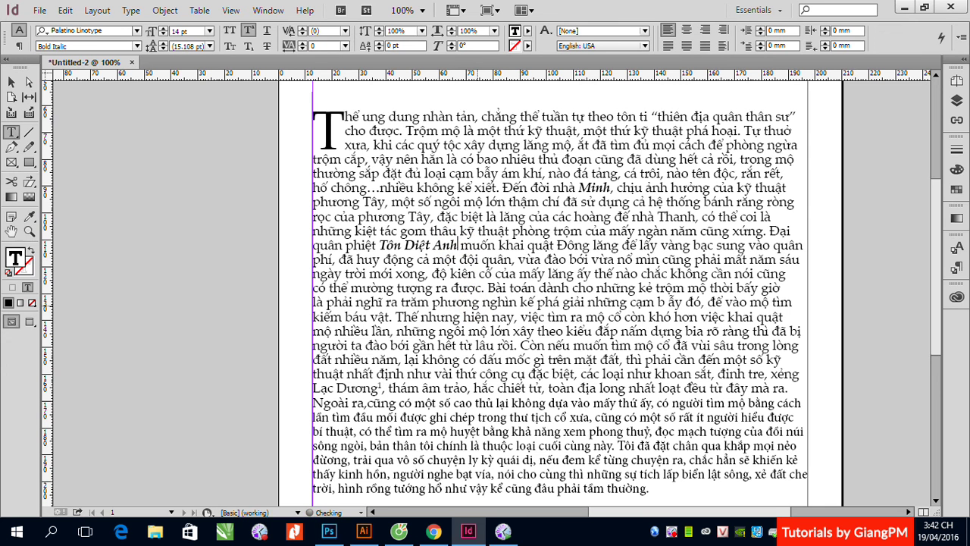
{"action": "left_click", "coordinate": [477, 311]}
{"action": "scroll", "coordinate": [476, 311], "scroll_direction": "down", "scroll_amount": 5}
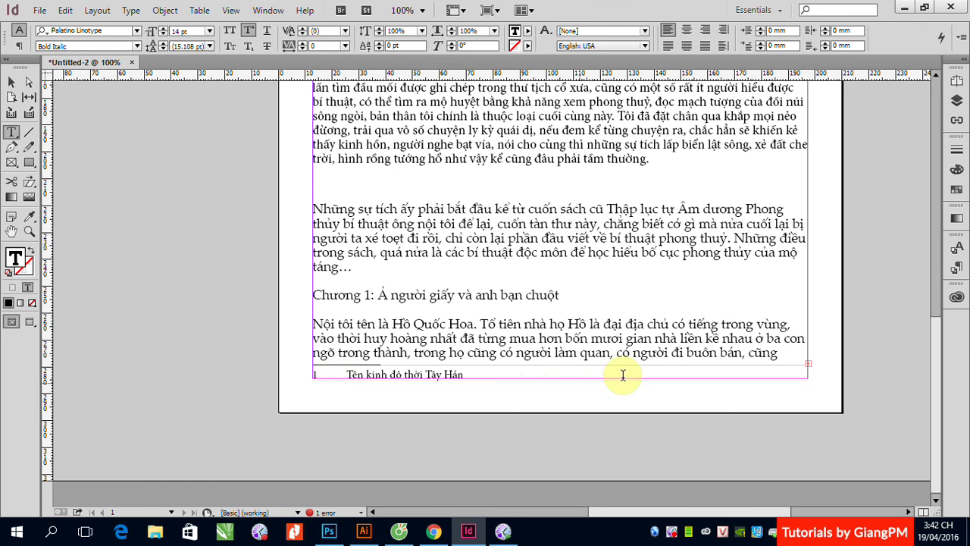
{"action": "scroll", "coordinate": [643, 364], "scroll_direction": "up", "scroll_amount": 4}
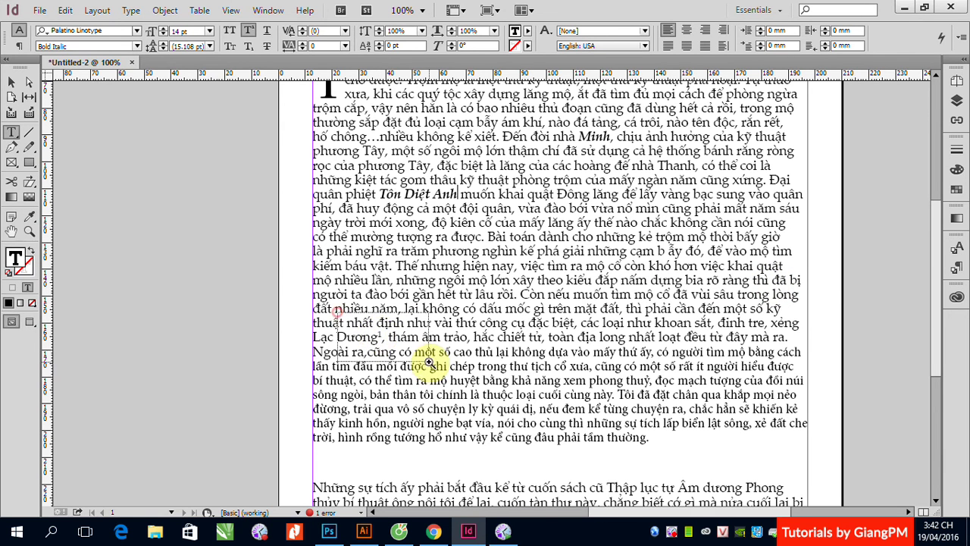
{"action": "left_click_drag", "start_coordinate": [365, 179], "coordinate": [464, 228]}
{"action": "scroll", "coordinate": [468, 371], "scroll_direction": "down", "scroll_amount": 4}
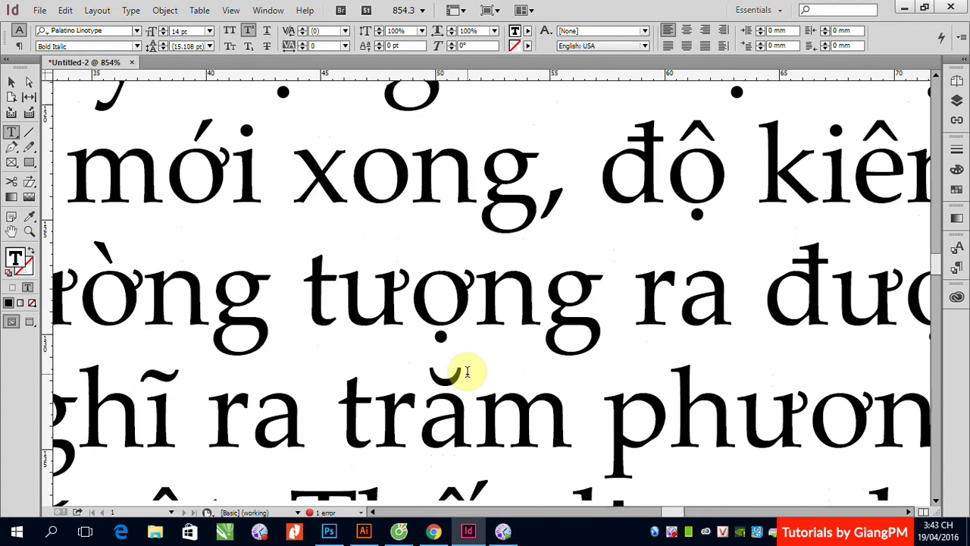
{"action": "key", "text": "ctrl+minus"}
{"action": "key", "text": "ctrl+minus"}
{"action": "key", "text": "ctrl+minus"}
{"action": "key", "text": "ctrl+minus"}
{"action": "key", "text": "ctrl+minus"}
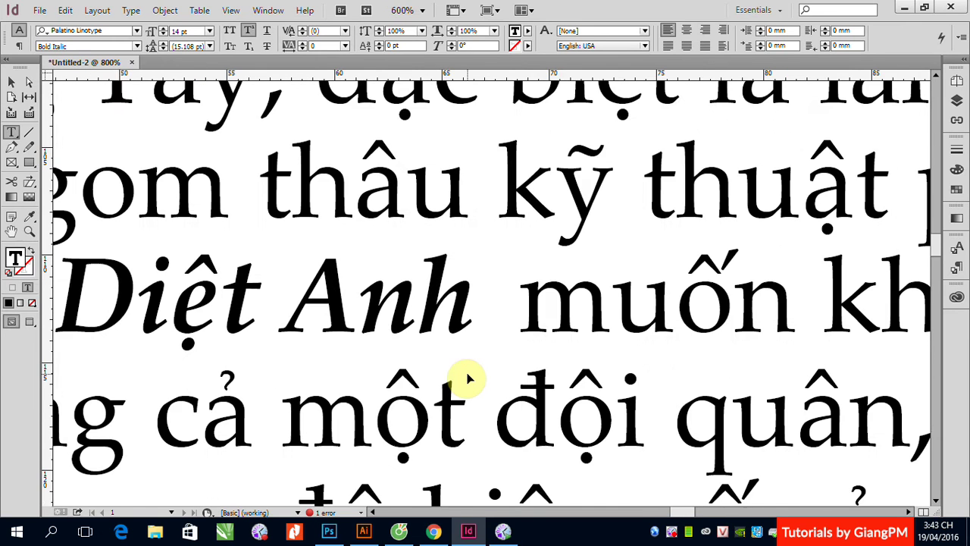
{"action": "key", "text": "ctrl+minus"}
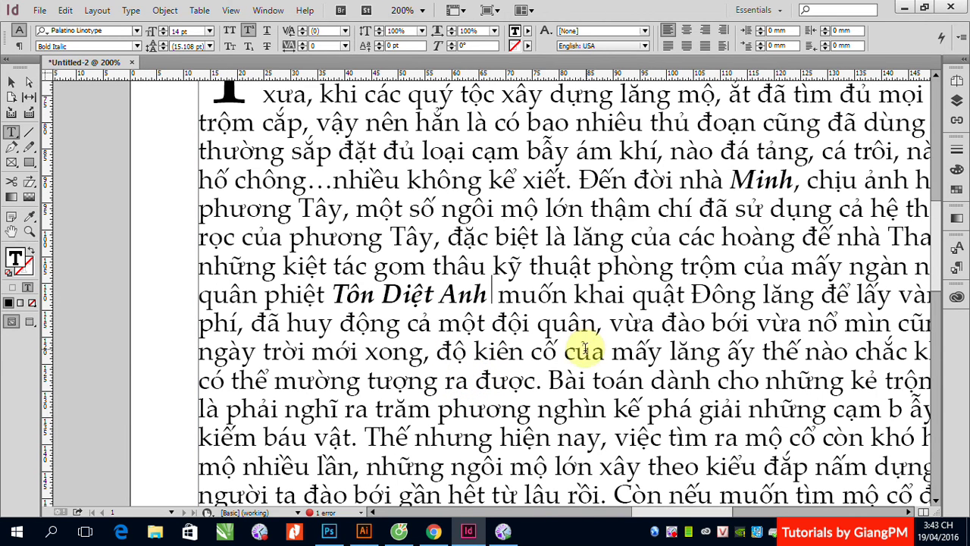
{"action": "key", "text": "ctrl+0"}
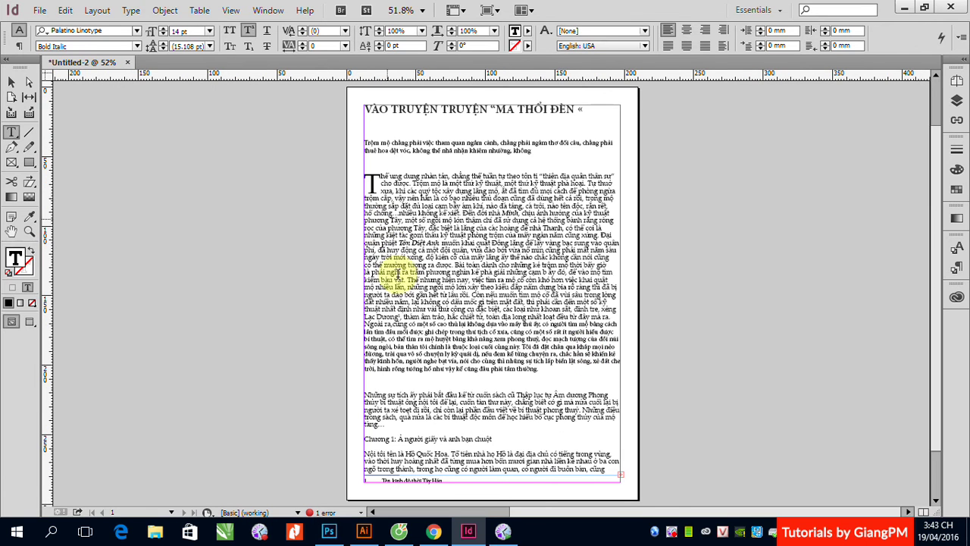
Turn off superscript for the footnote reference mark after "Lạc Dương" in the first paragraph.
{"action": "left_click", "coordinate": [332, 286]}
{"action": "key", "text": "ctrl+2"}
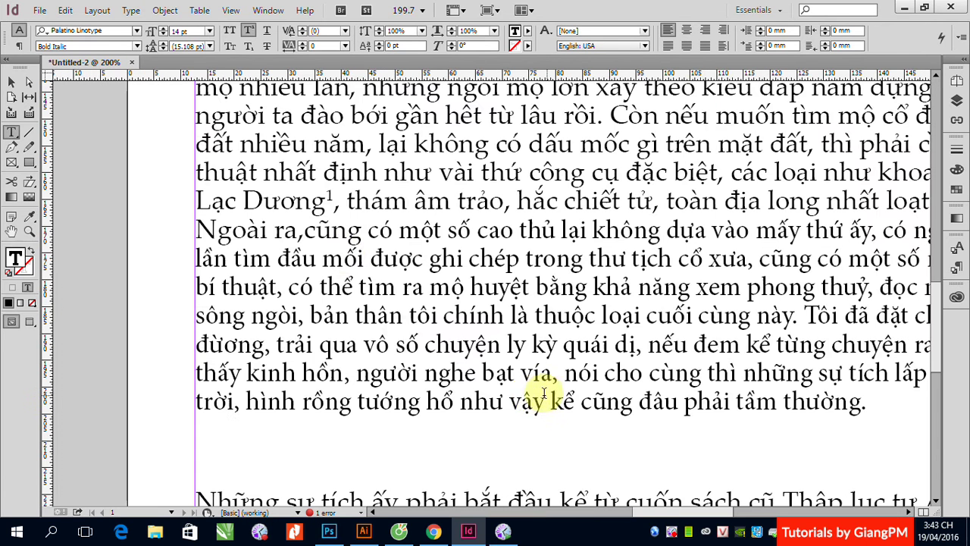
{"action": "left_click_drag", "start_coordinate": [326, 194], "coordinate": [334, 196]}
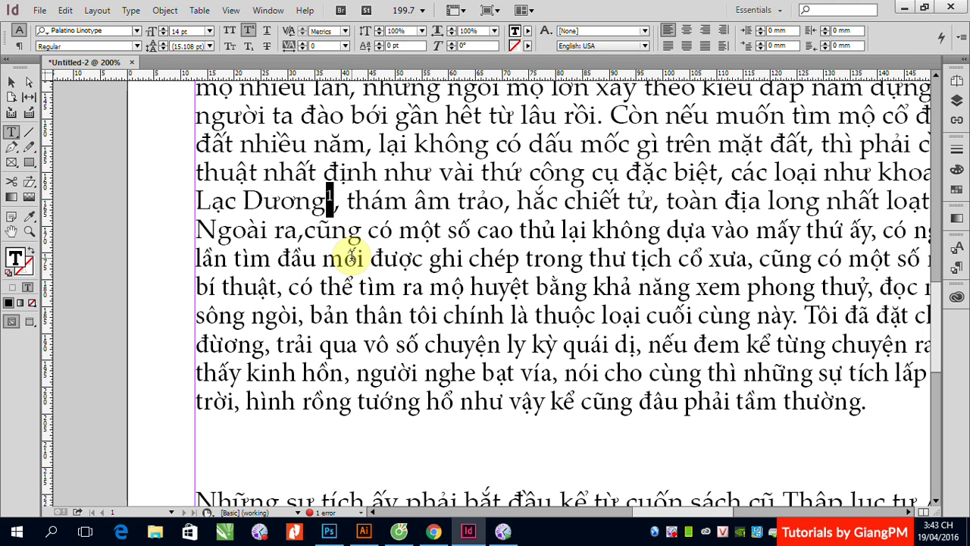
{"action": "left_click", "coordinate": [331, 229]}
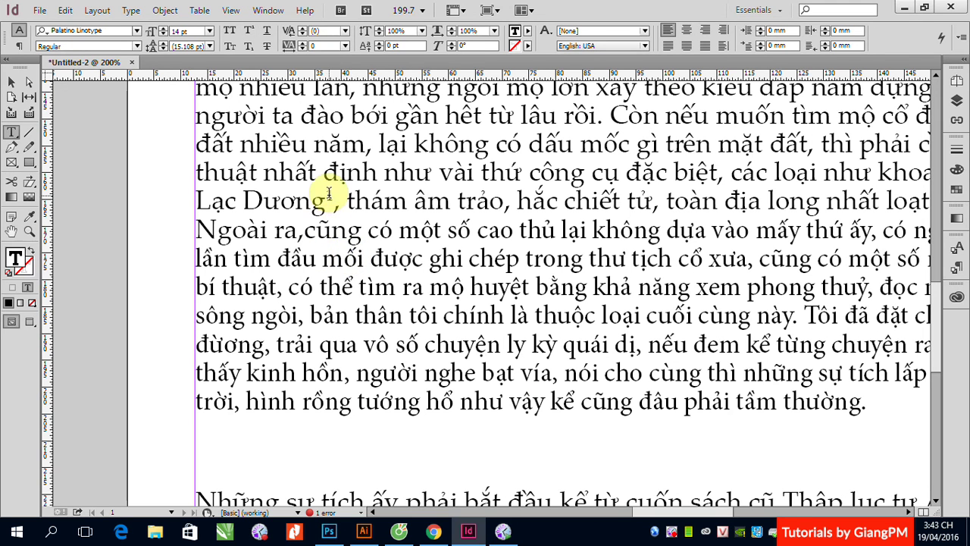
{"action": "left_click_drag", "start_coordinate": [329, 194], "coordinate": [334, 195]}
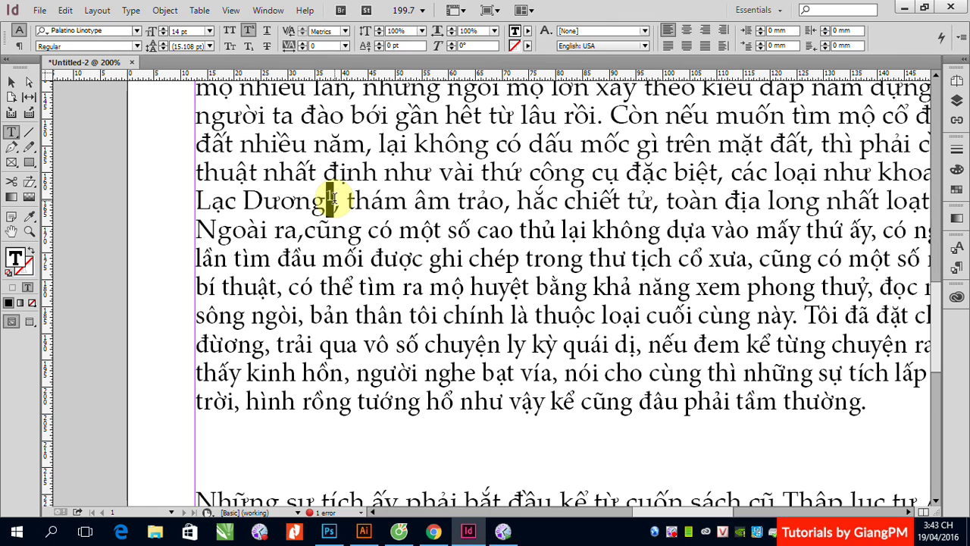
{"action": "left_click", "coordinate": [247, 31]}
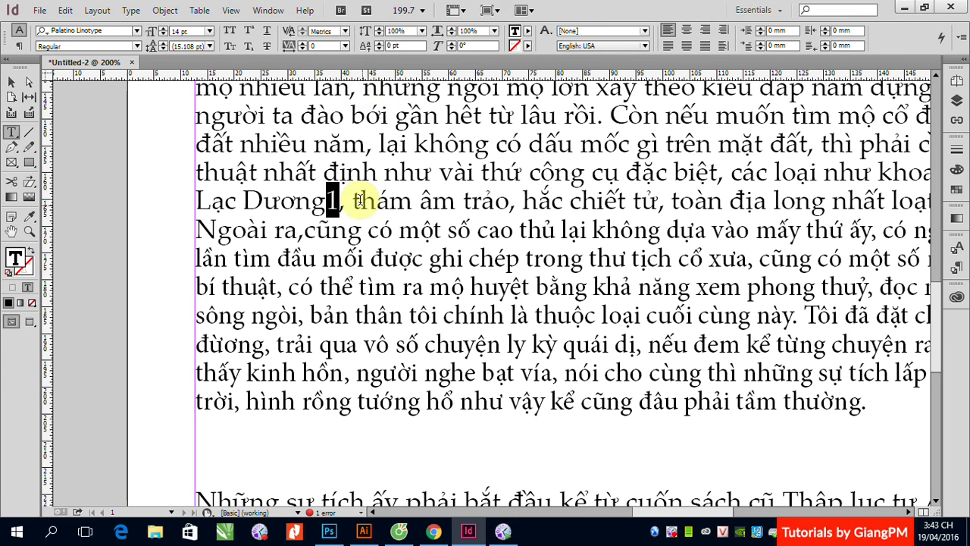
Enclose the Lạc Dương footnote reference in parentheses with a space before them, and compare it with its note at the page foot.
{"action": "left_click", "coordinate": [332, 202]}
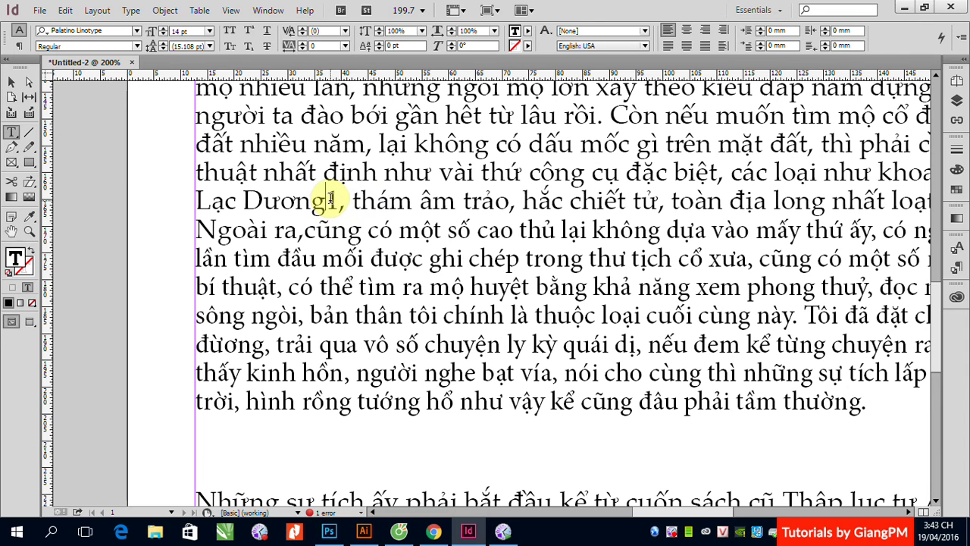
{"action": "type", "text": "("}
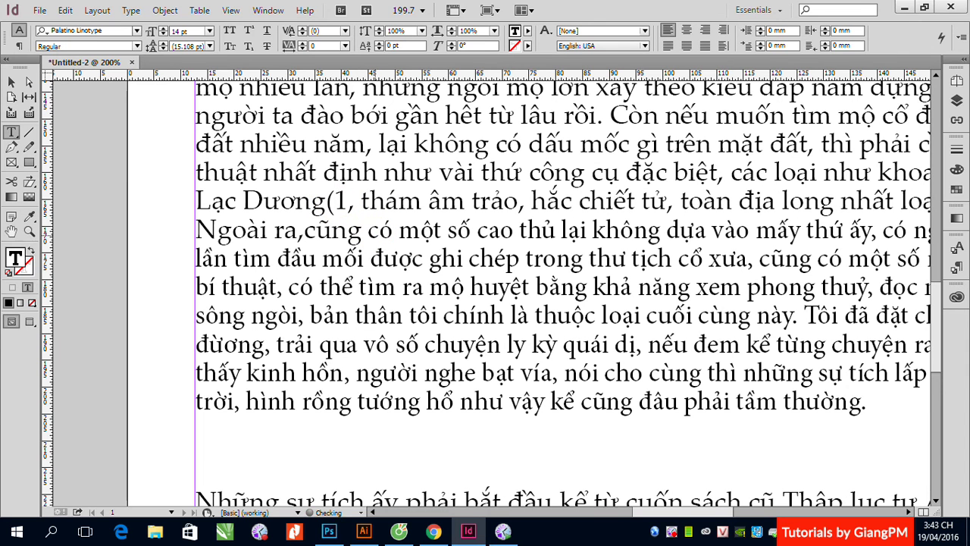
{"action": "left_click", "coordinate": [347, 202]}
{"action": "type", "text": ")"}
{"action": "left_click", "coordinate": [328, 201]}
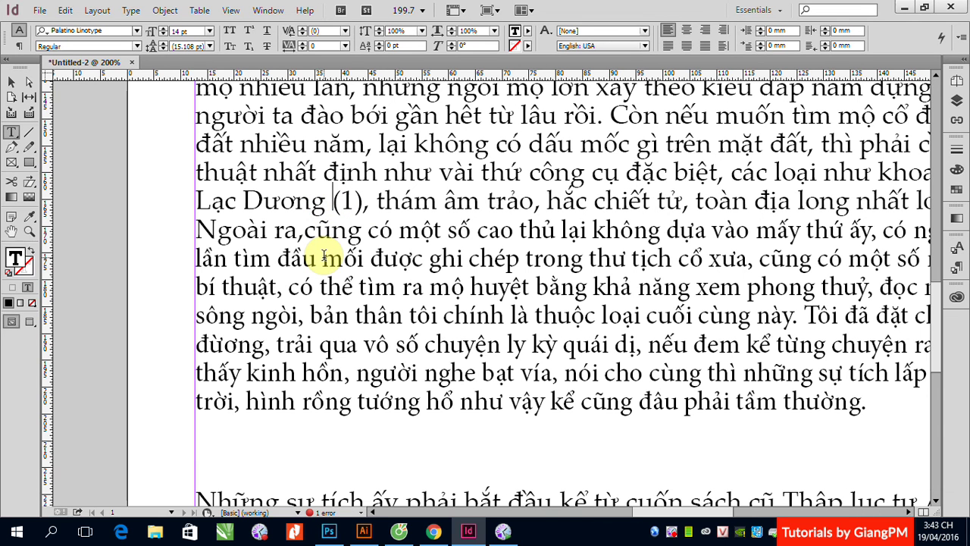
{"action": "scroll", "coordinate": [316, 288], "scroll_direction": "down", "scroll_amount": 10}
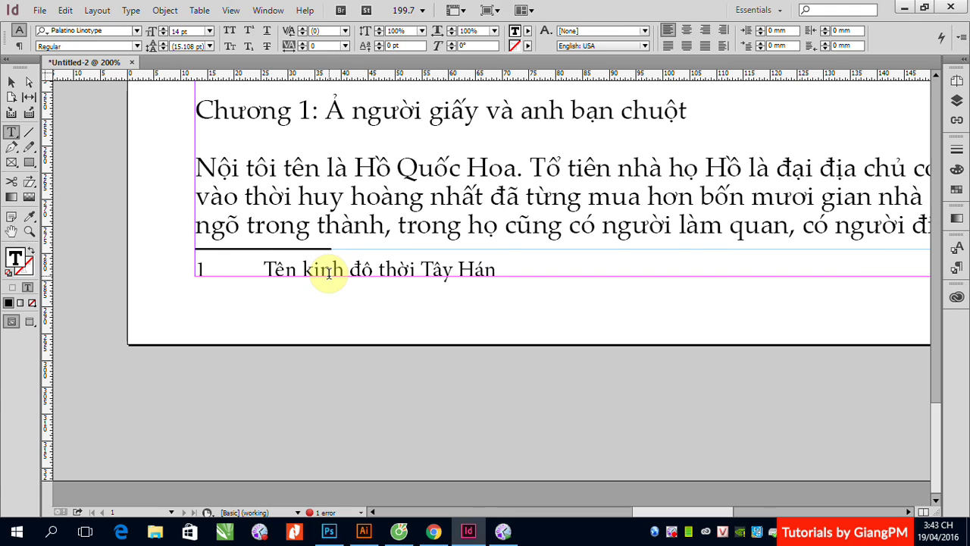
{"action": "scroll", "coordinate": [328, 274], "scroll_direction": "up", "scroll_amount": 10}
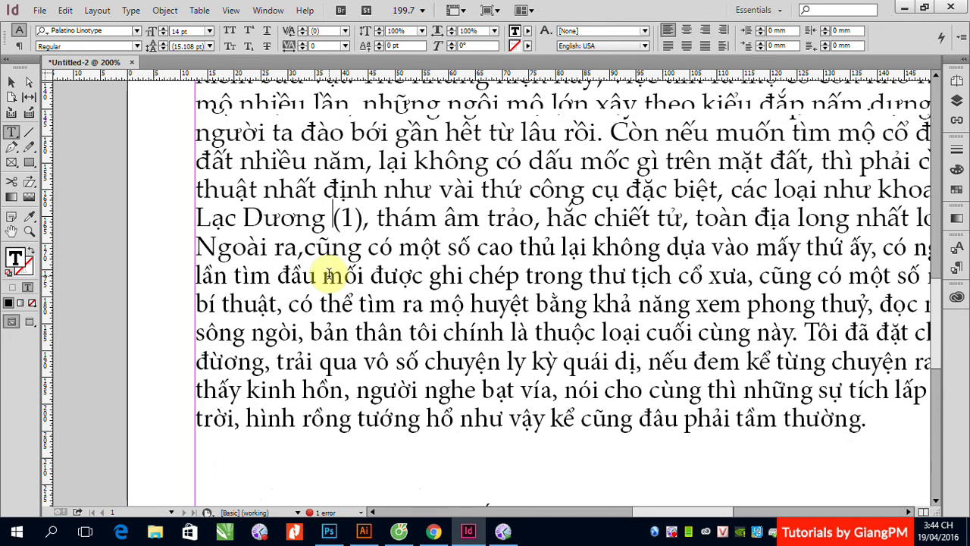
{"action": "left_click_drag", "start_coordinate": [334, 219], "coordinate": [366, 221]}
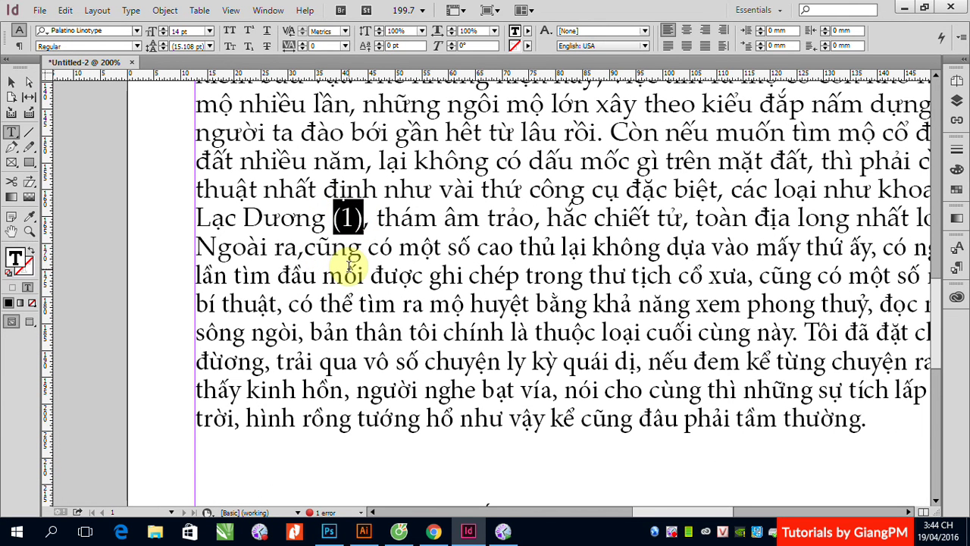
Apply automatic numbering to the paragraph beginning "Những sự tích ấy phải bắt".
{"action": "scroll", "coordinate": [350, 267], "scroll_direction": "down", "scroll_amount": 3}
{"action": "scroll", "coordinate": [350, 270], "scroll_direction": "down", "scroll_amount": 2}
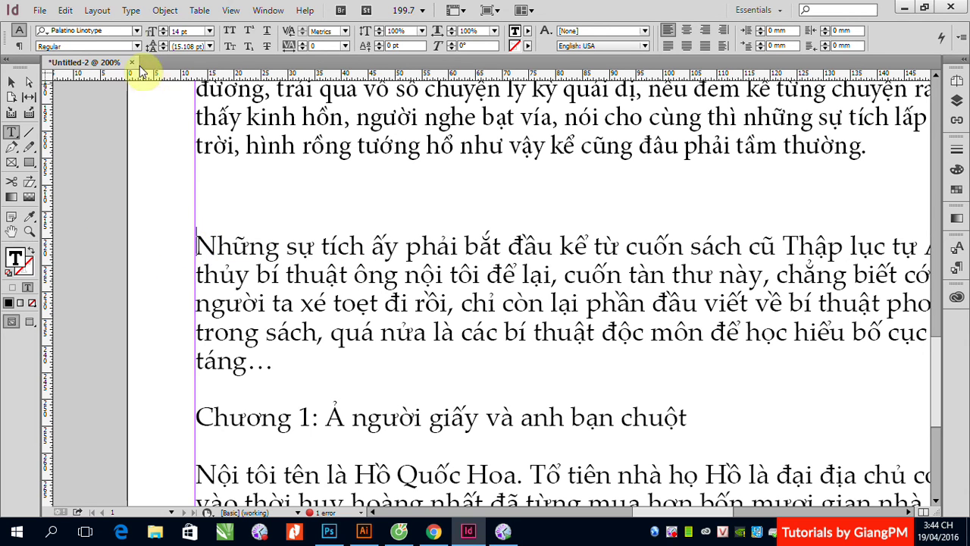
{"action": "left_click", "coordinate": [132, 14]}
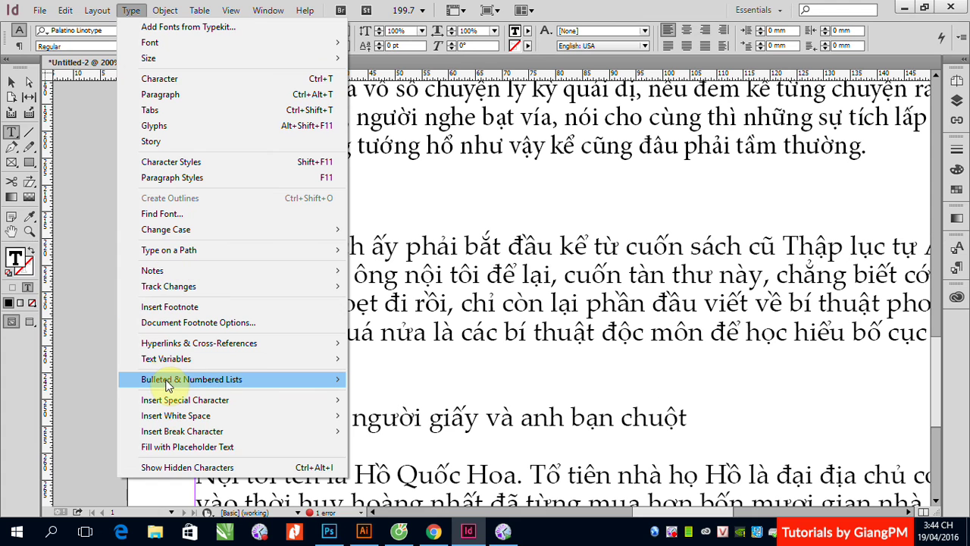
{"action": "mouse_move", "coordinate": [168, 385]}
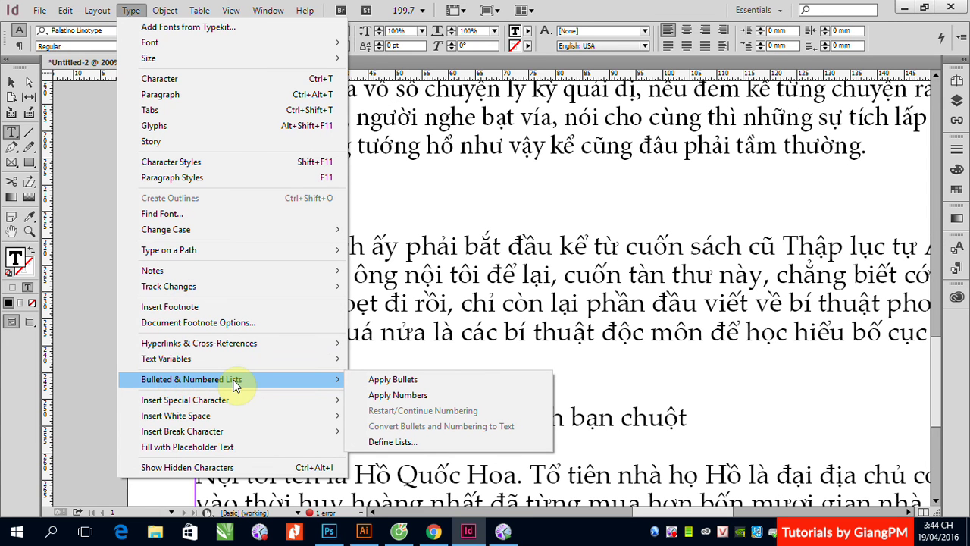
{"action": "left_click", "coordinate": [432, 396]}
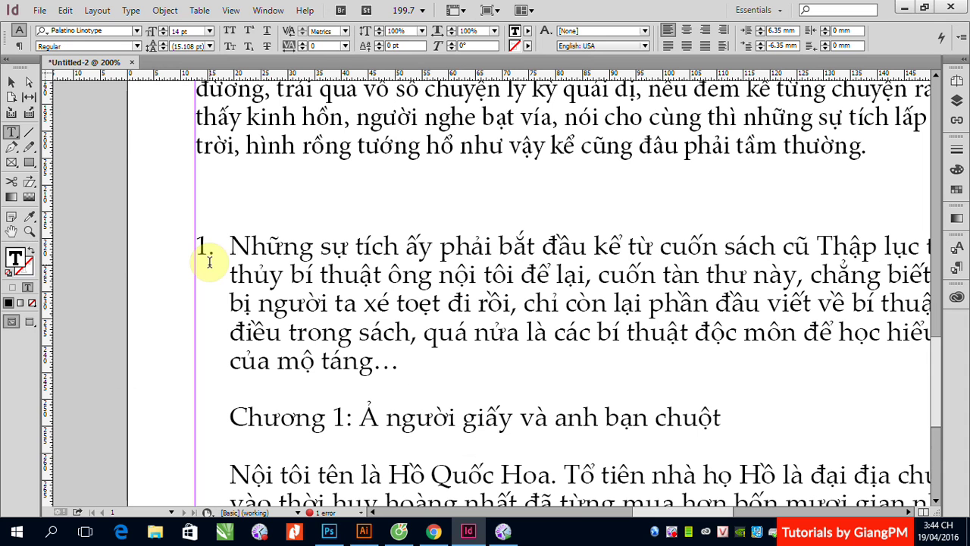
Split the numbered paragraph into three list items by breaking it before "đầu kể từ" and before "Thập lục tự".
{"action": "left_click", "coordinate": [544, 246]}
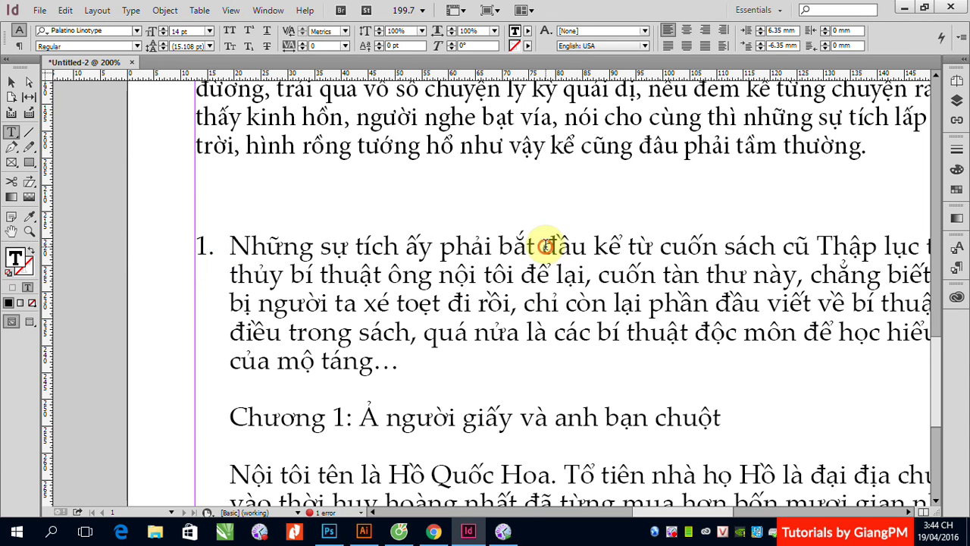
{"action": "key", "text": "Return"}
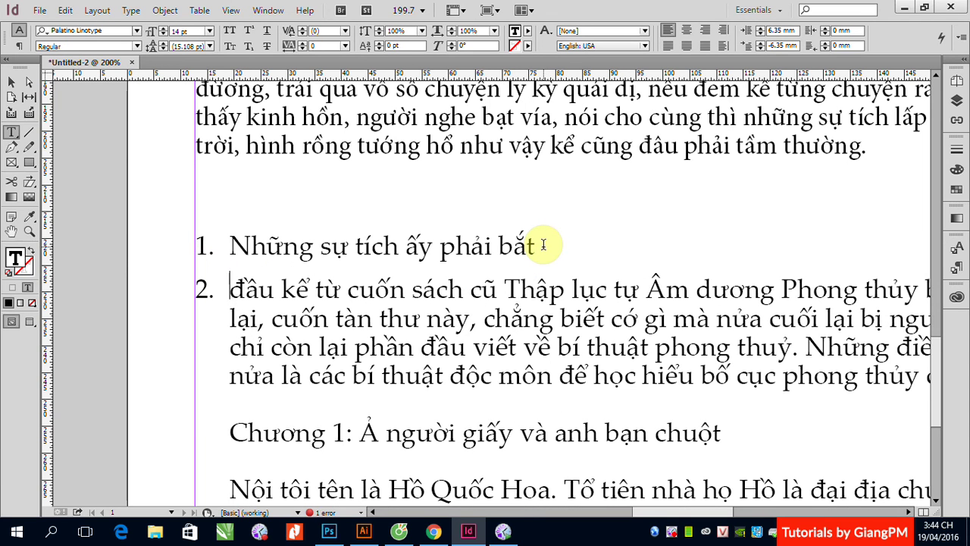
{"action": "left_click", "coordinate": [497, 287]}
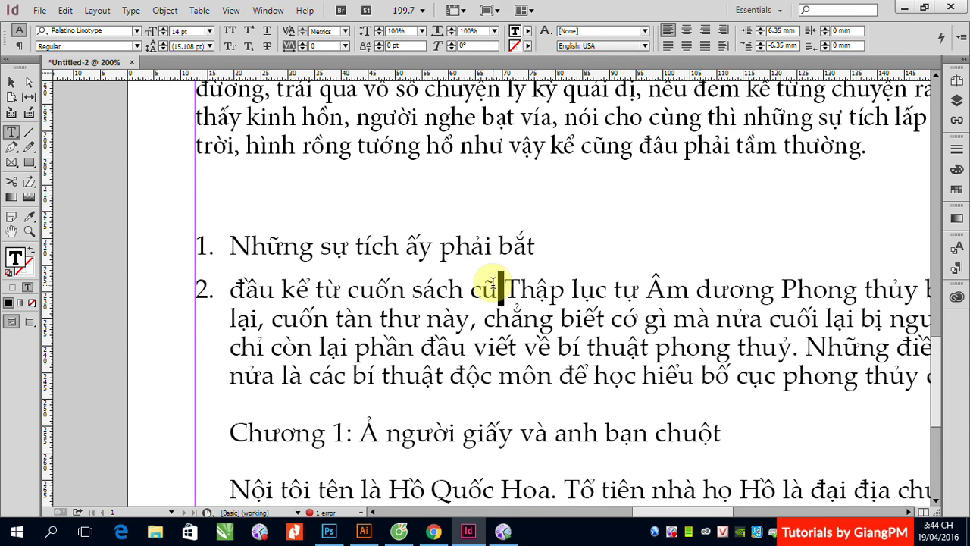
{"action": "key", "text": "Return"}
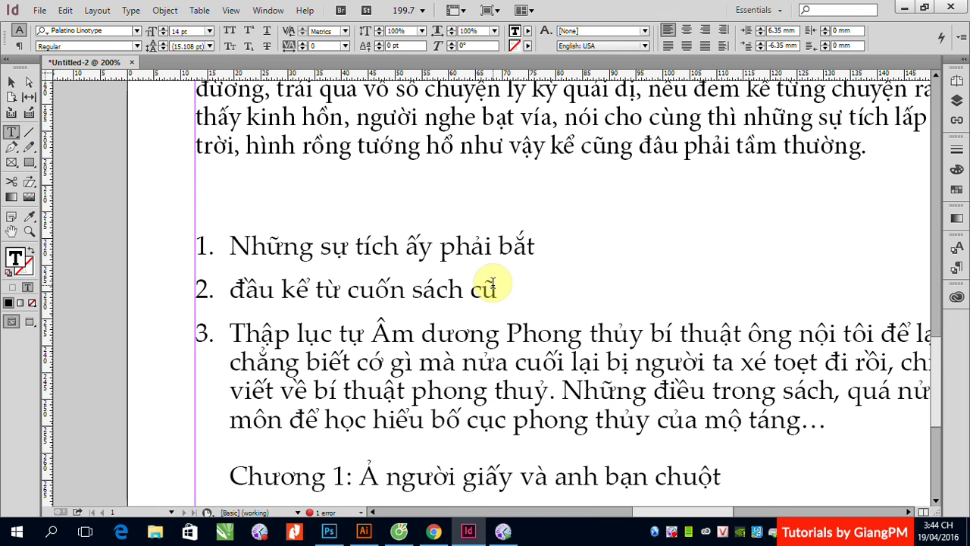
Remove the numbering from the three list items and apply bullets to them instead.
{"action": "left_click_drag", "start_coordinate": [228, 244], "coordinate": [521, 335]}
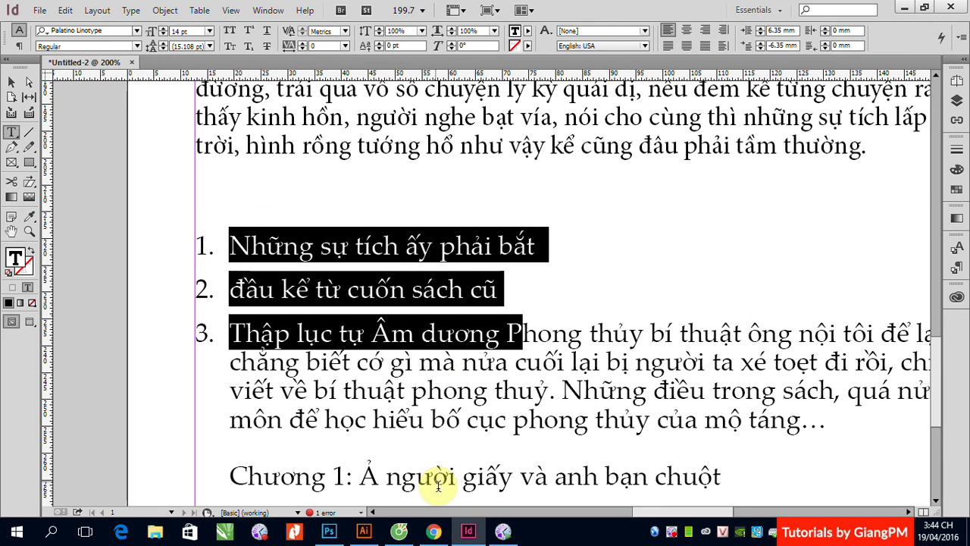
{"action": "left_click", "coordinate": [129, 10]}
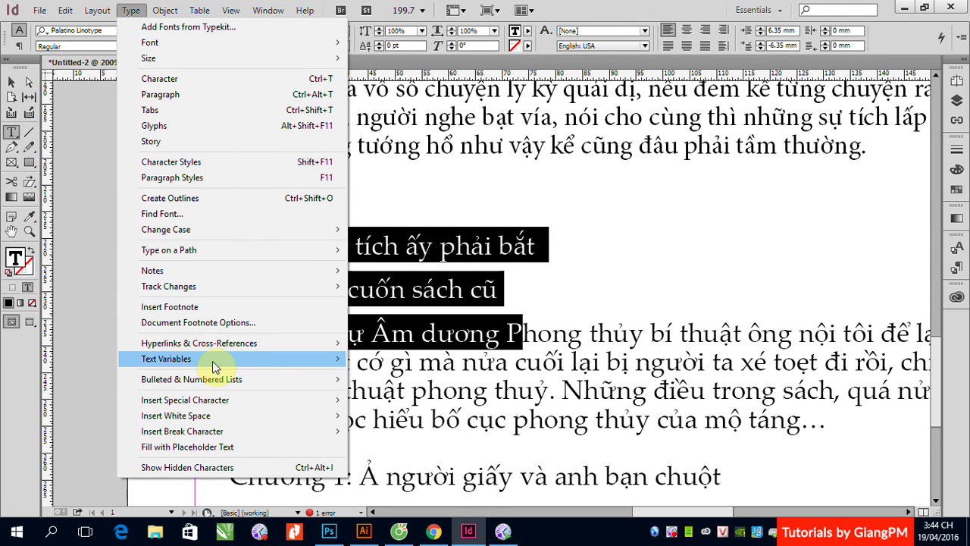
{"action": "mouse_move", "coordinate": [228, 379]}
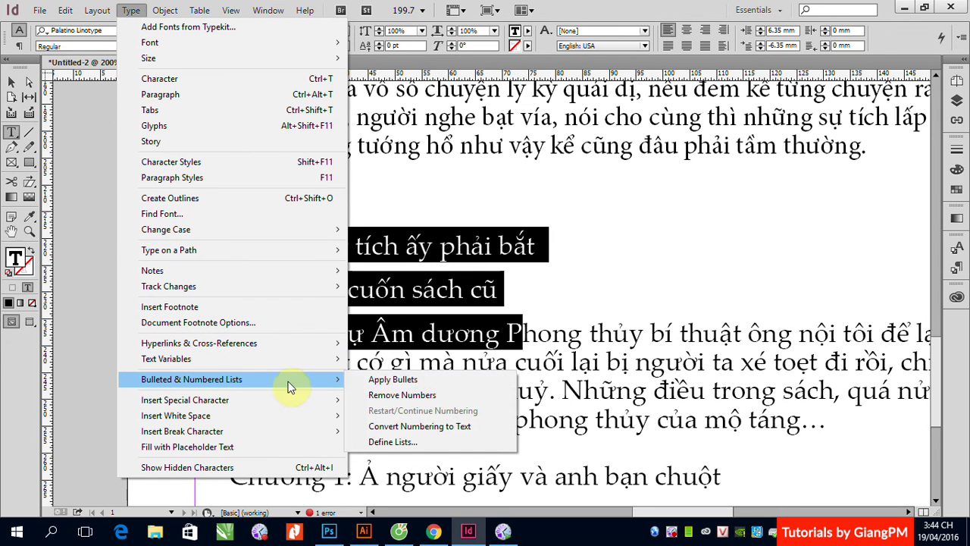
{"action": "left_click", "coordinate": [428, 395]}
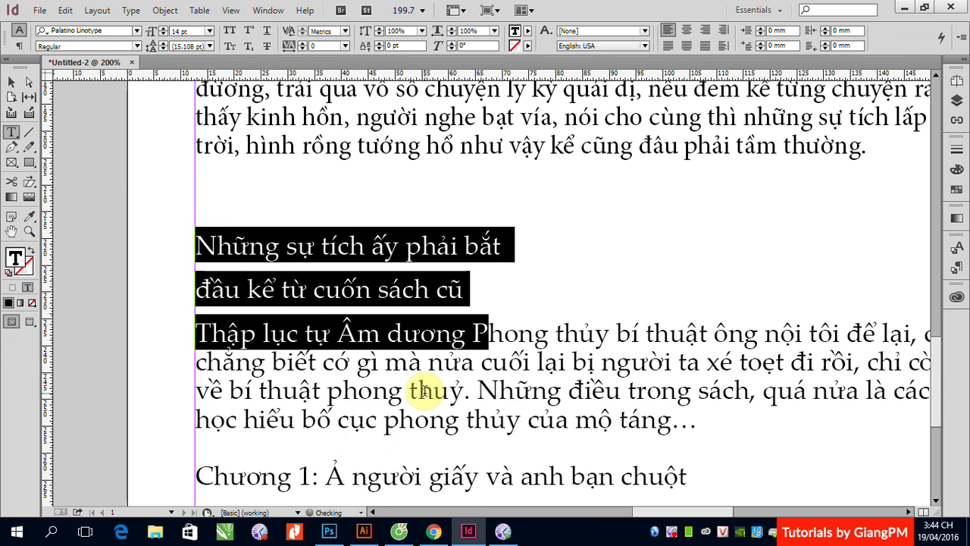
{"action": "left_click", "coordinate": [132, 14]}
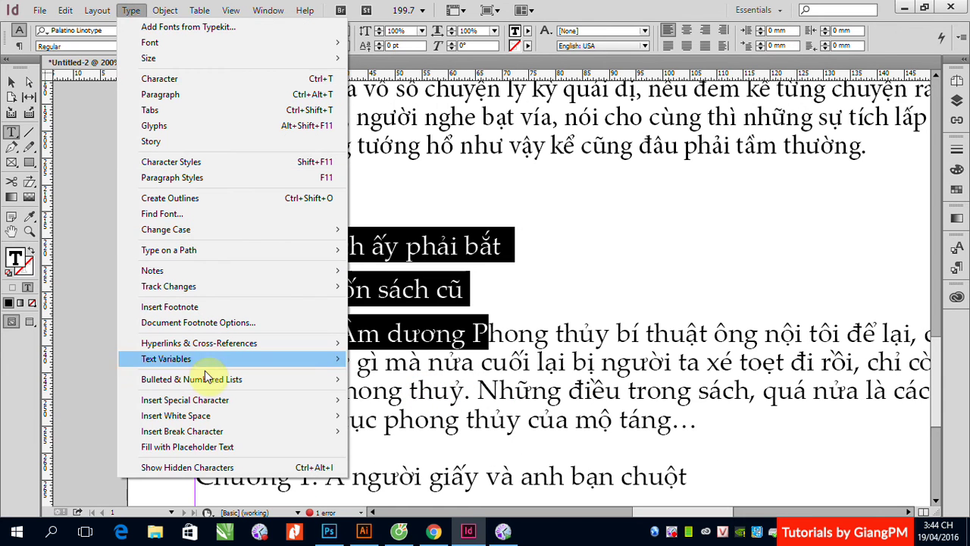
{"action": "mouse_move", "coordinate": [216, 379]}
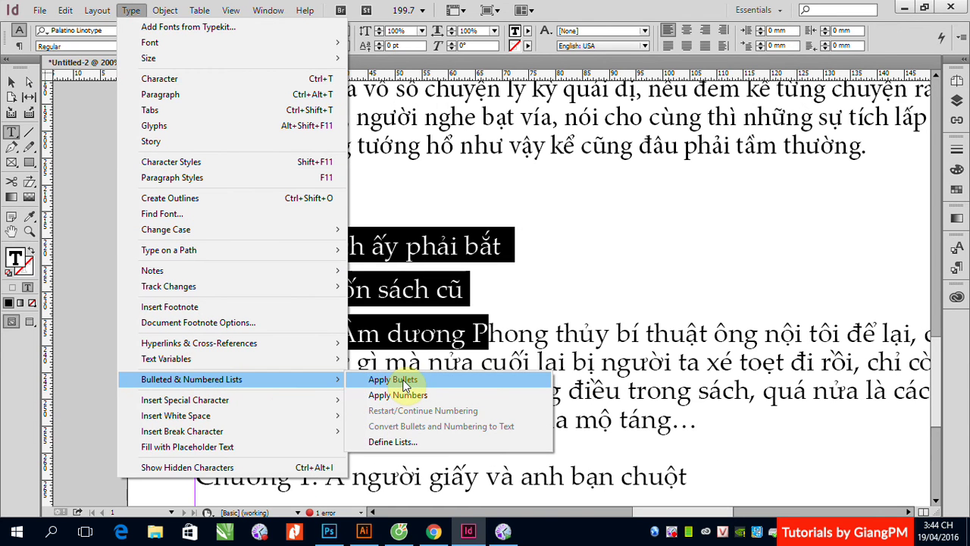
{"action": "left_click", "coordinate": [405, 384]}
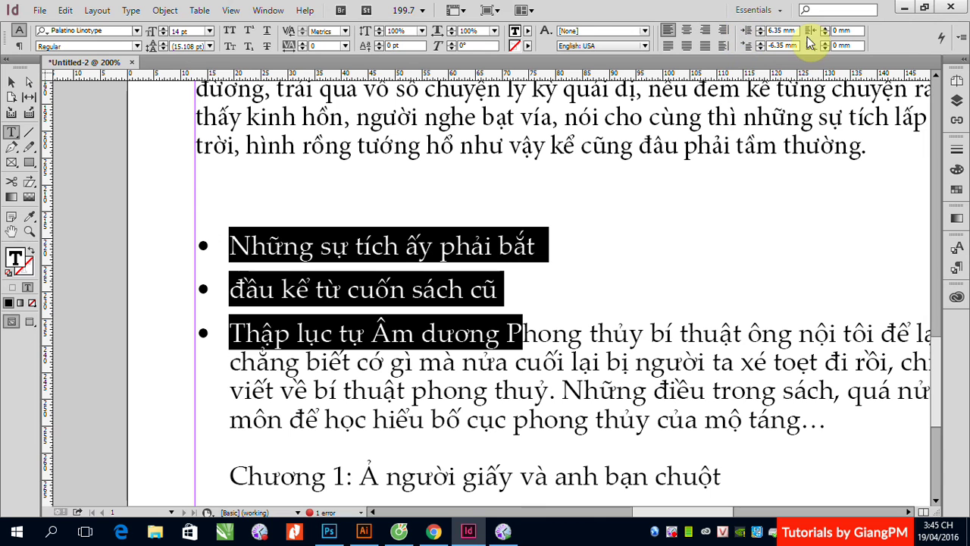
Set the left indent of the three bulleted items to 20 mm.
{"action": "triple_click", "coordinate": [768, 30]}
{"action": "type", "text": "20"}
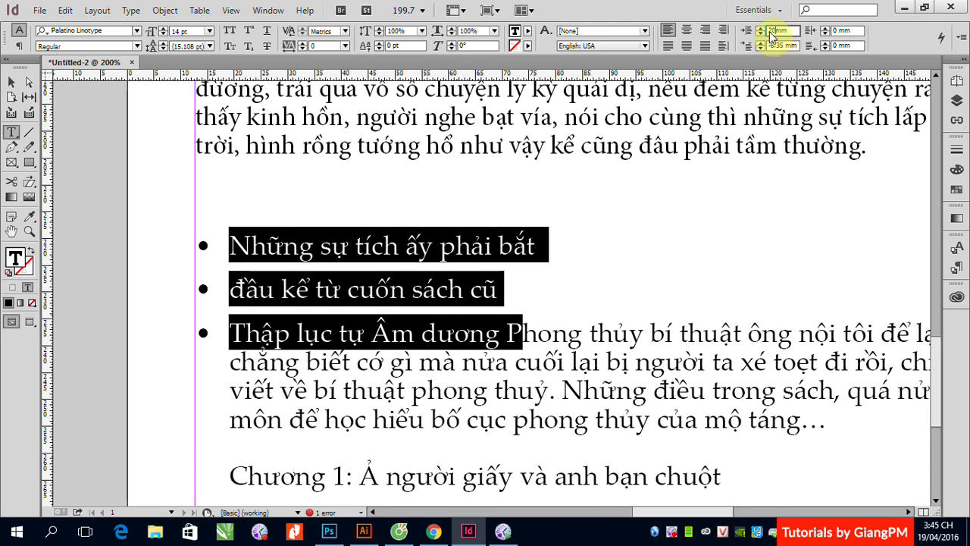
{"action": "key", "text": "Return"}
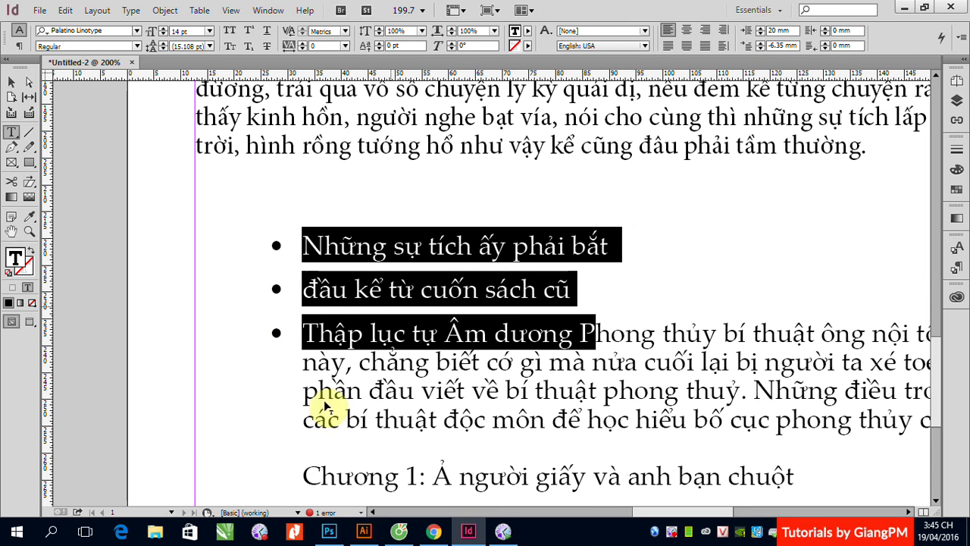
Try to separate the "Chương 1" line from the list with a paragraph break and remove its bullet, and rejoin it with the last item.
{"action": "left_click", "coordinate": [304, 474]}
{"action": "key", "text": "Return"}
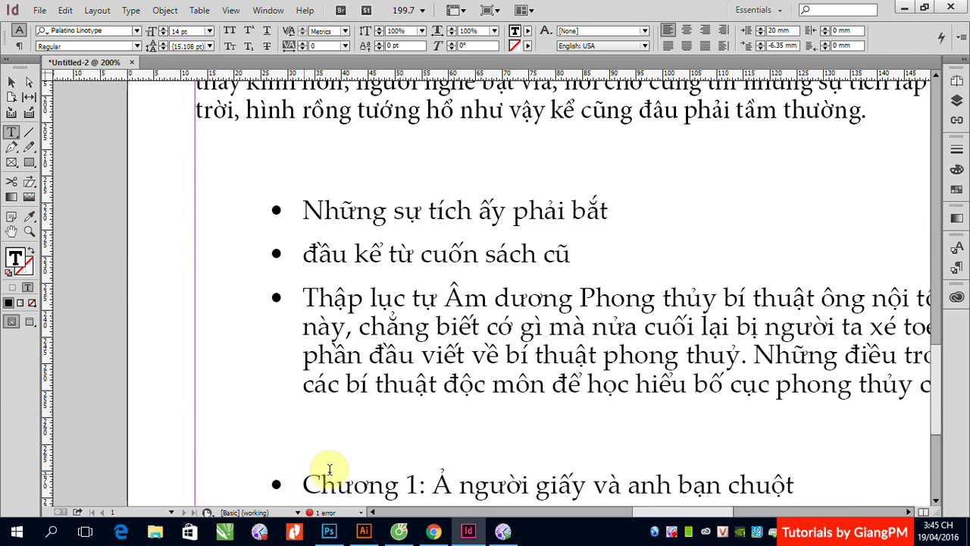
{"action": "scroll", "coordinate": [314, 470], "scroll_direction": "down", "scroll_amount": 3}
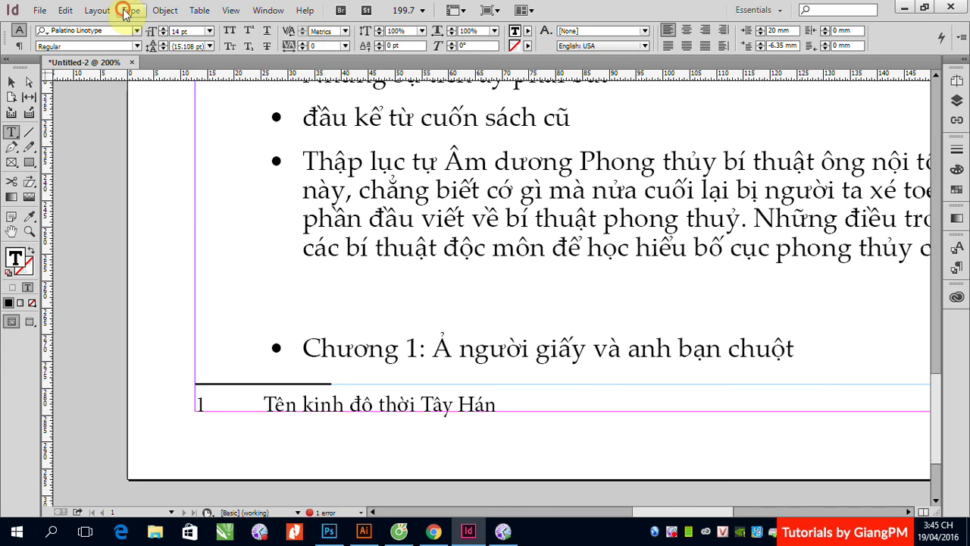
{"action": "left_click", "coordinate": [129, 9]}
{"action": "mouse_move", "coordinate": [190, 381]}
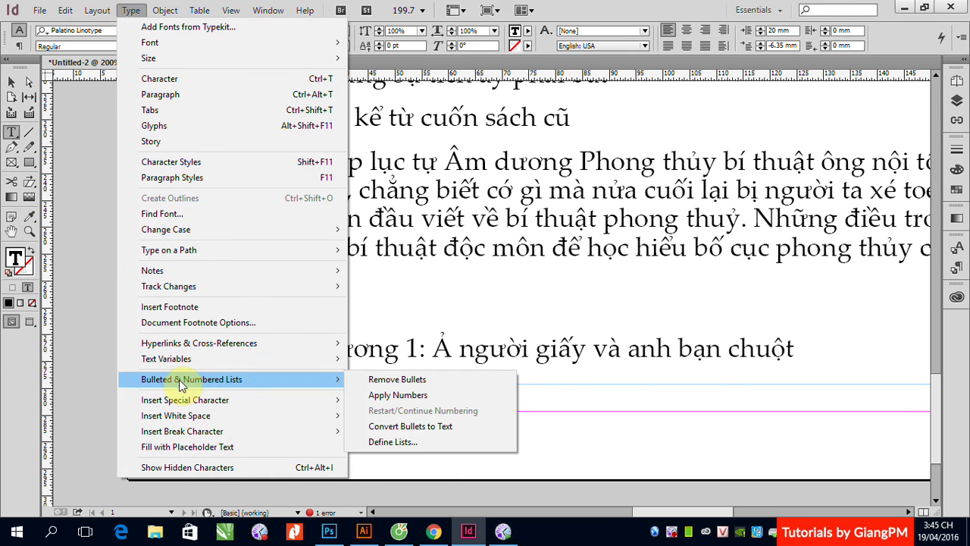
{"action": "left_click", "coordinate": [400, 380]}
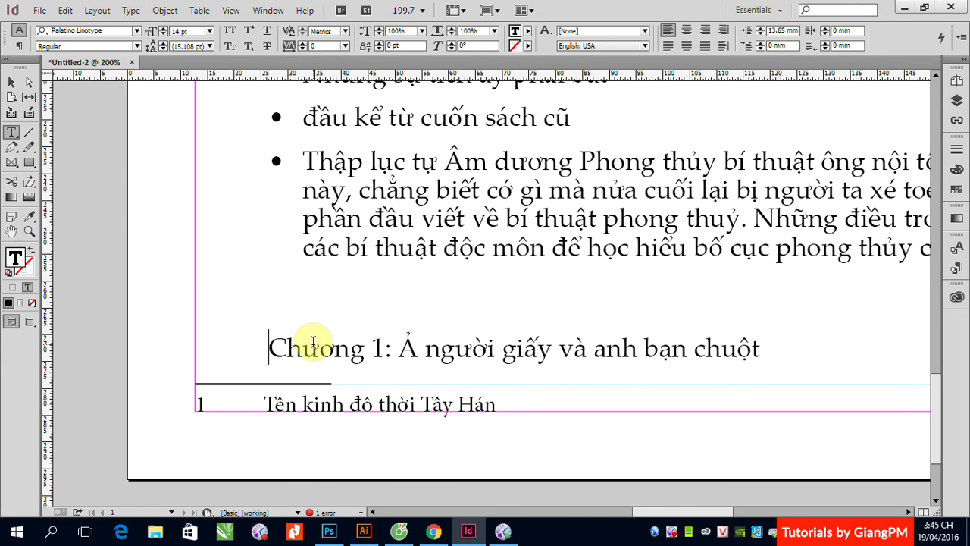
{"action": "key", "text": "BackSpace"}
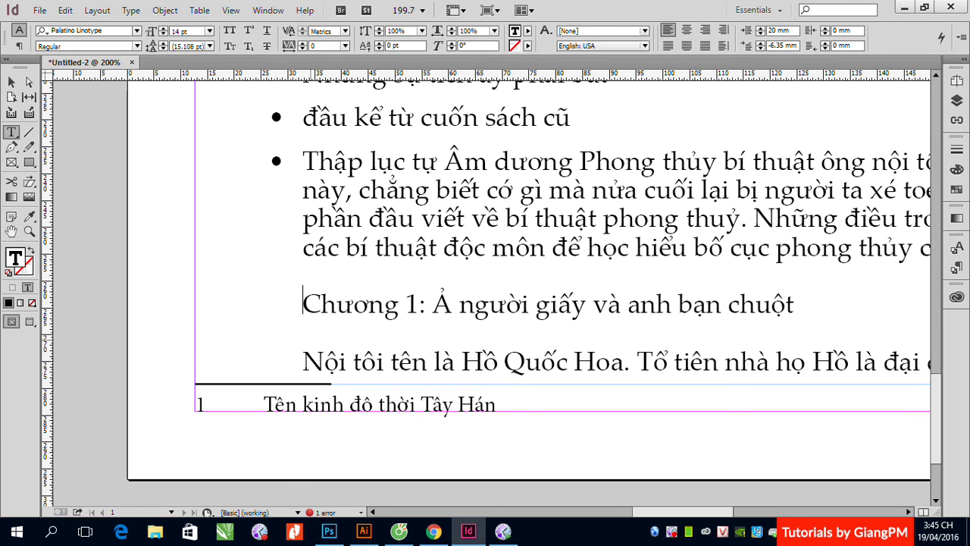
Create a paragraph style named Bullet from the formatting of the first two bulleted items.
{"action": "scroll", "coordinate": [494, 211], "scroll_direction": "up", "scroll_amount": 3}
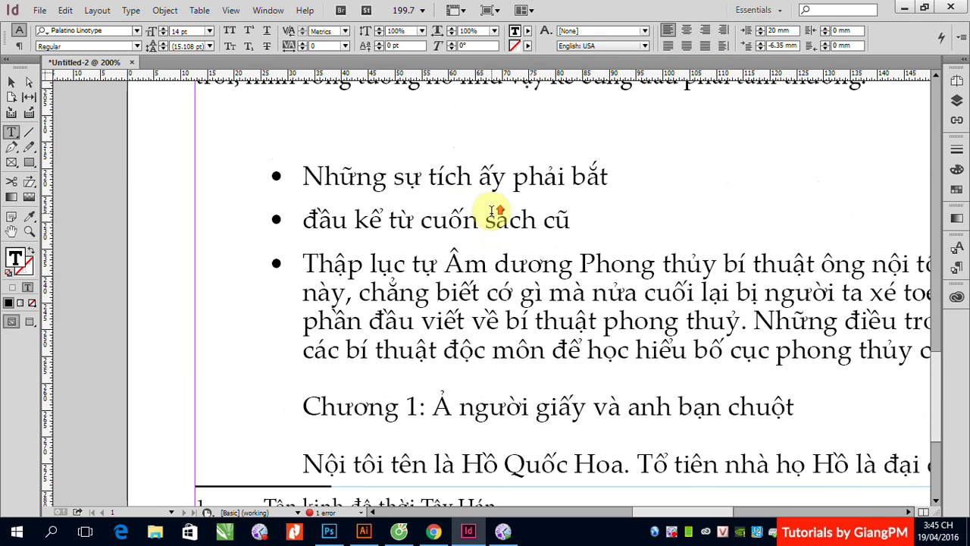
{"action": "left_click_drag", "start_coordinate": [292, 173], "coordinate": [615, 291]}
{"action": "left_click", "coordinate": [302, 177]}
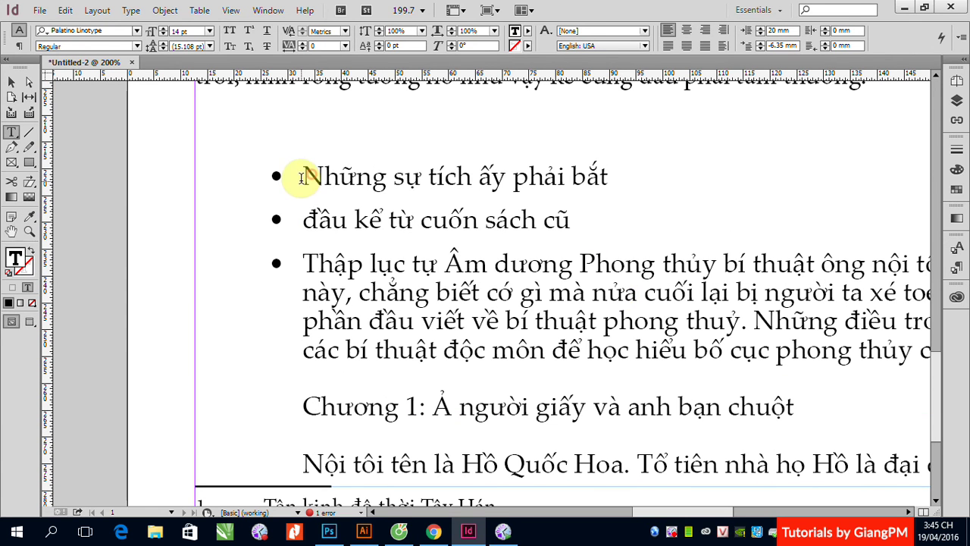
{"action": "left_click_drag", "start_coordinate": [302, 177], "coordinate": [611, 222]}
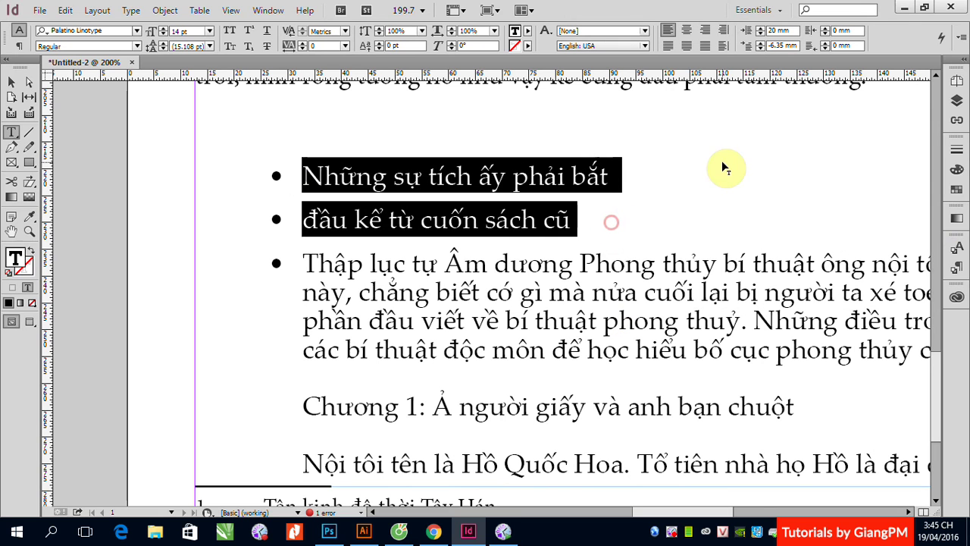
{"action": "left_click", "coordinate": [956, 267]}
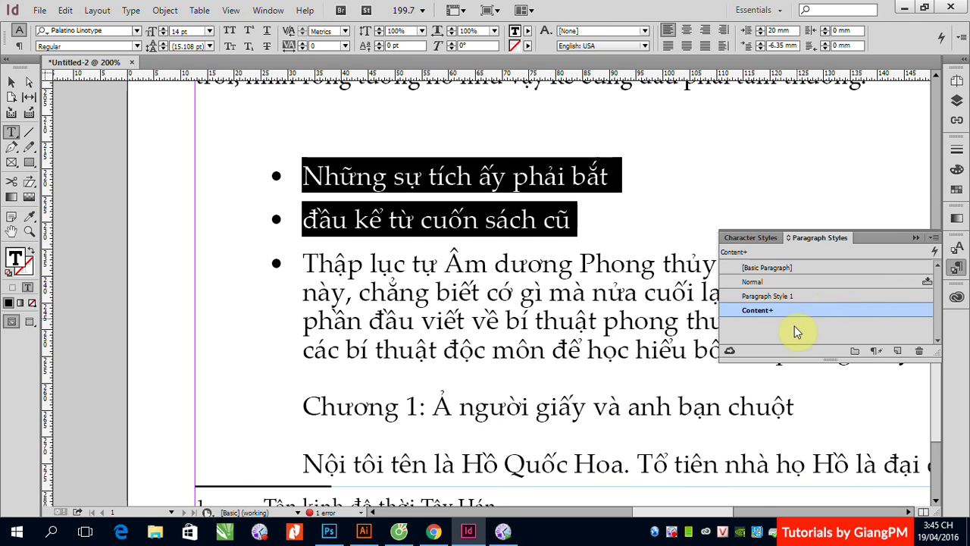
{"action": "left_click", "coordinate": [897, 351]}
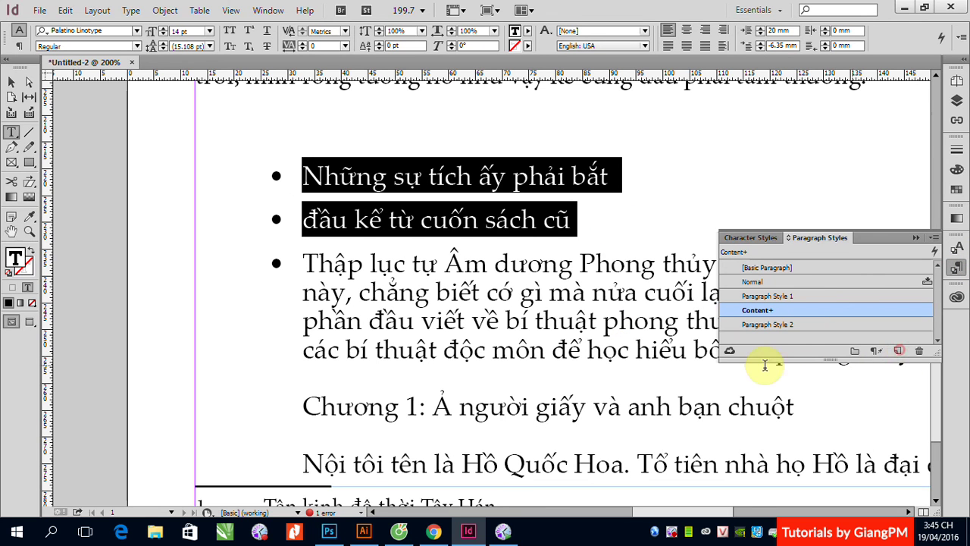
{"action": "double_click", "coordinate": [768, 325]}
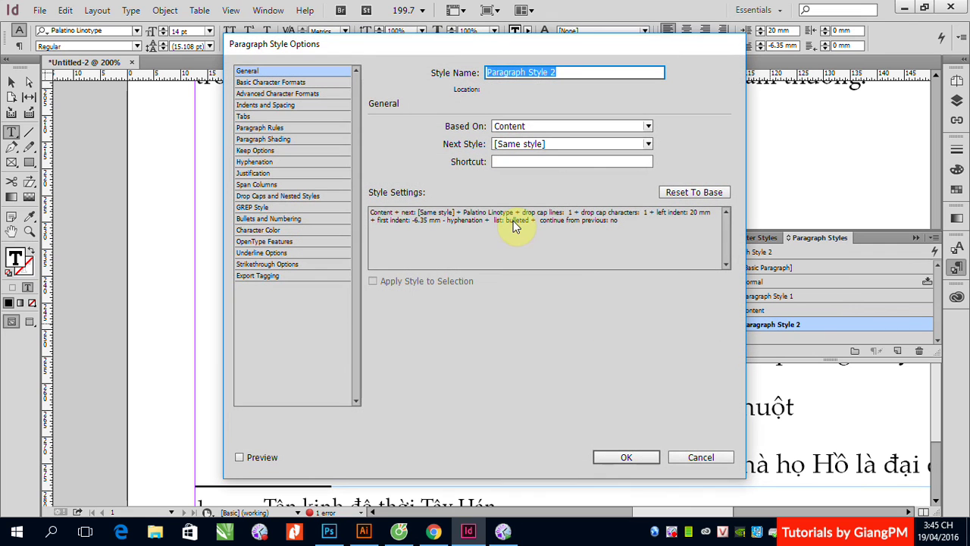
{"action": "type", "text": "Bullet"}
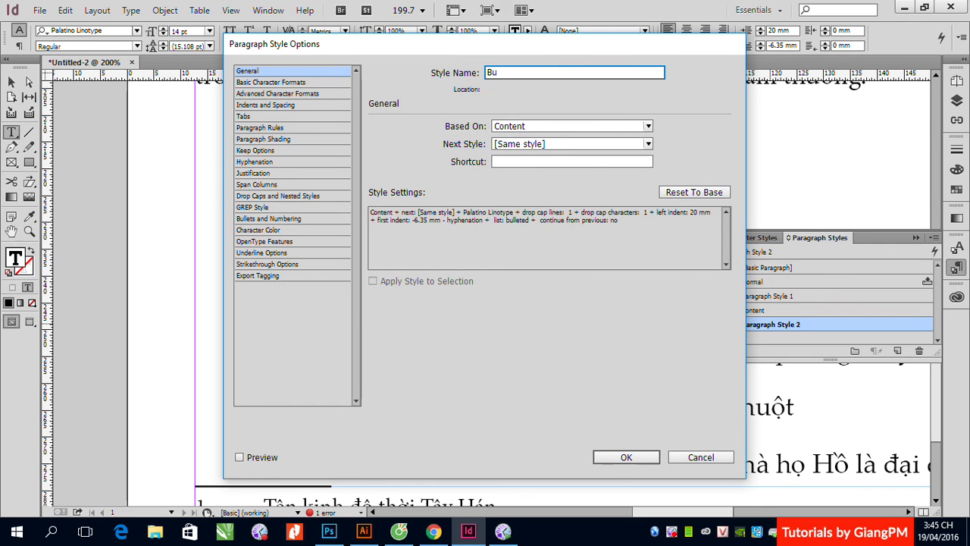
{"action": "left_click", "coordinate": [626, 457]}
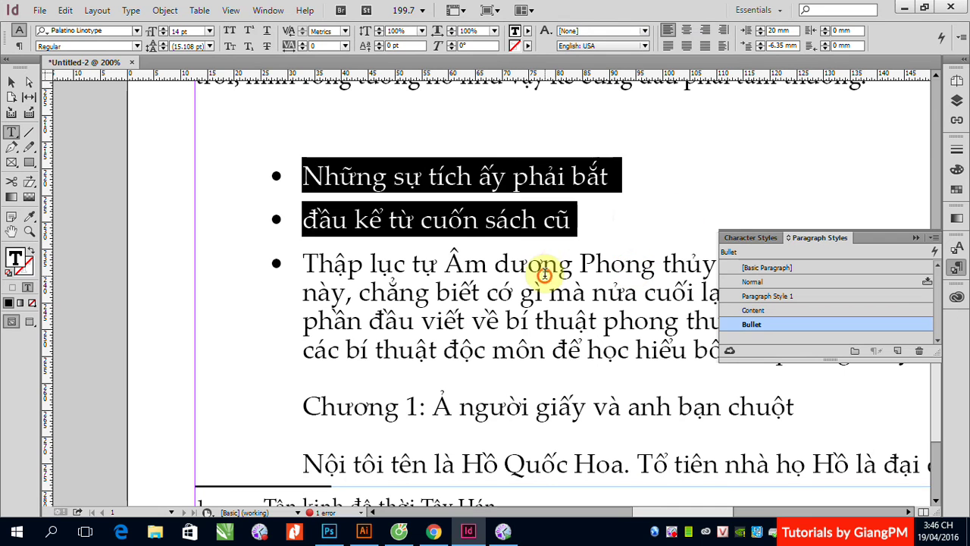
Apply the Bullet paragraph style to the item "Những sự tích ấy phải bắt".
{"action": "left_click", "coordinate": [392, 212]}
{"action": "left_click", "coordinate": [369, 178]}
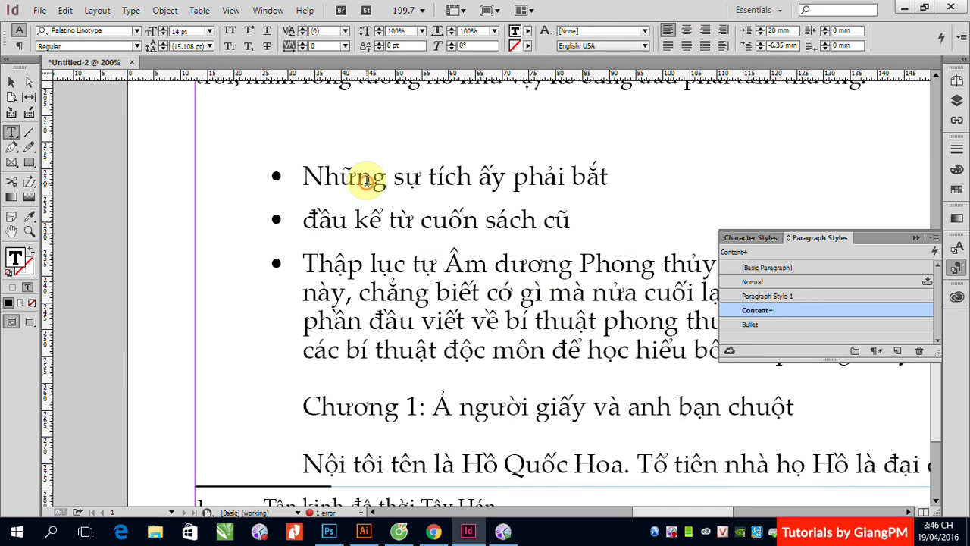
{"action": "left_click", "coordinate": [753, 281]}
{"action": "left_click", "coordinate": [325, 176]}
{"action": "left_click", "coordinate": [823, 322]}
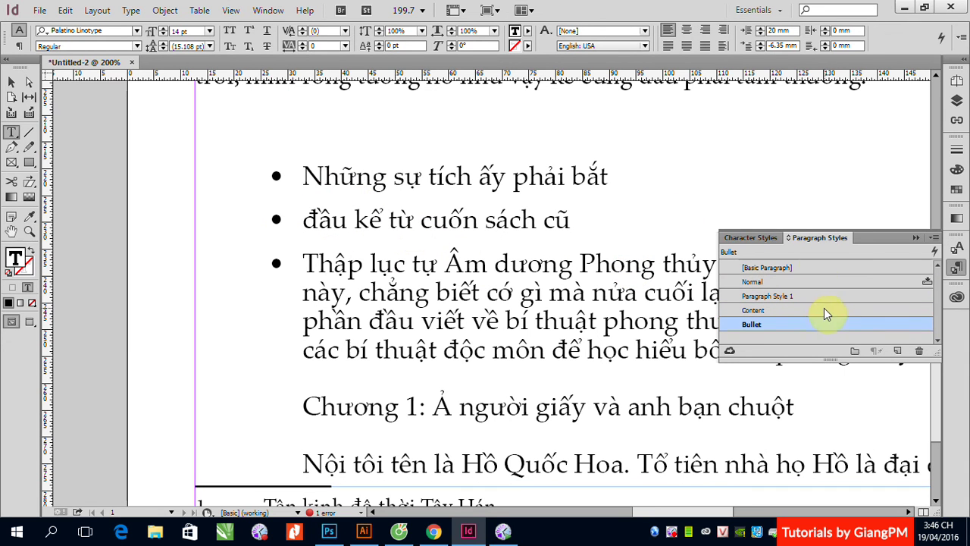
Apply the Normal paragraph style to each of the three bulleted items.
{"action": "left_click", "coordinate": [753, 282]}
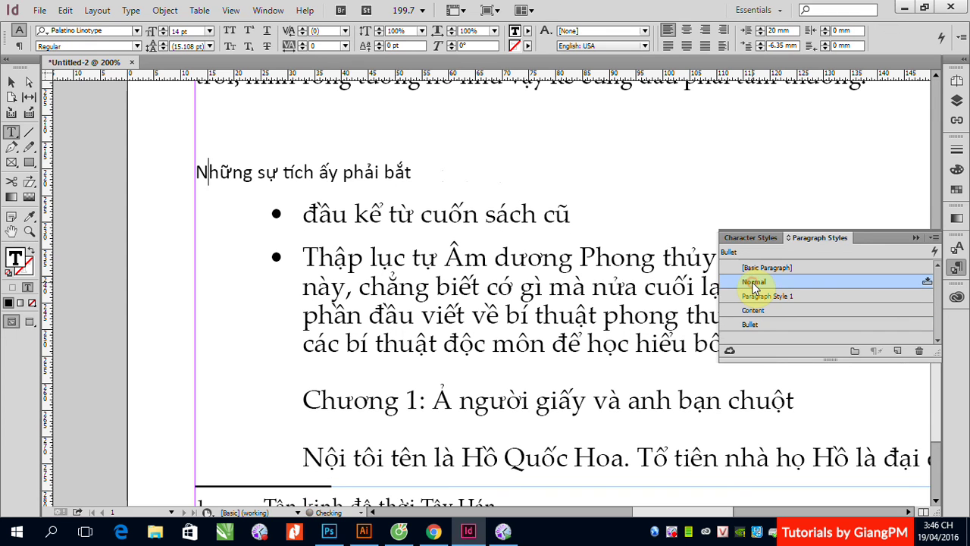
{"action": "left_click", "coordinate": [442, 215]}
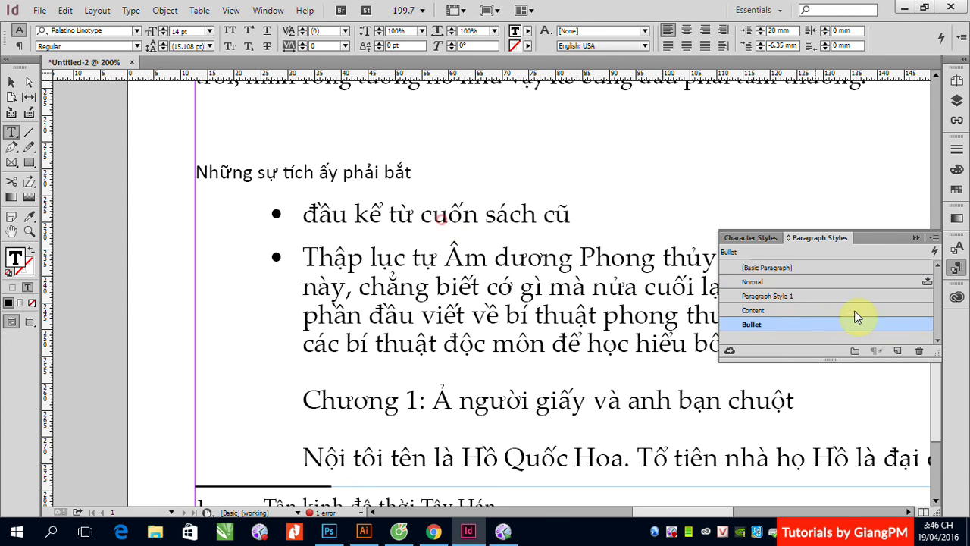
{"action": "left_click", "coordinate": [751, 282]}
{"action": "left_click", "coordinate": [522, 279]}
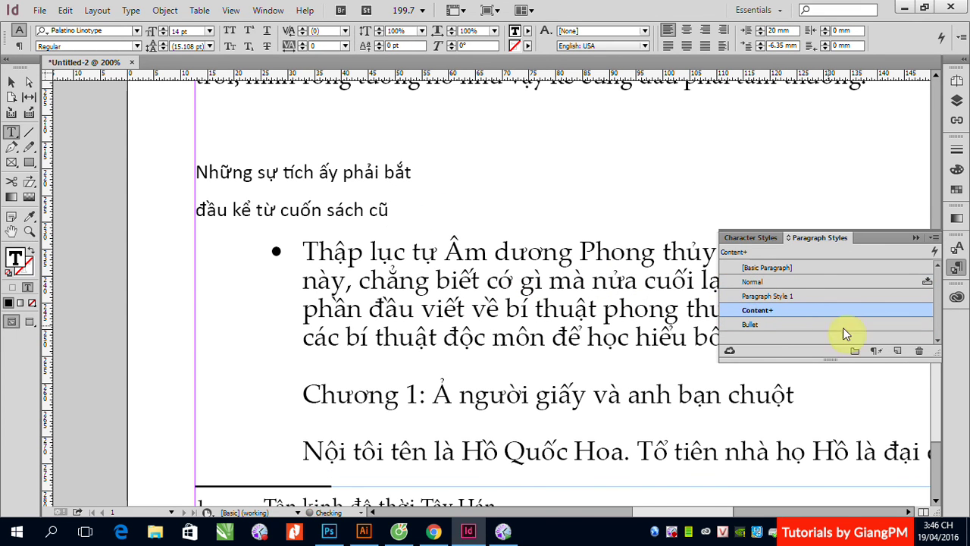
{"action": "left_click", "coordinate": [756, 285]}
{"action": "key", "text": "ctrl+minus"}
{"action": "key", "text": "ctrl+minus"}
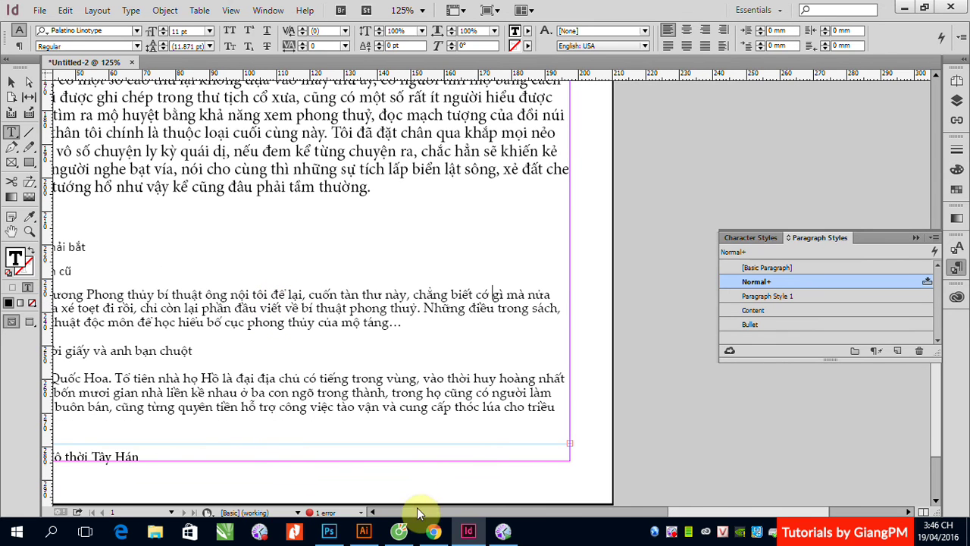
{"action": "left_click_drag", "start_coordinate": [671, 516], "coordinate": [509, 531]}
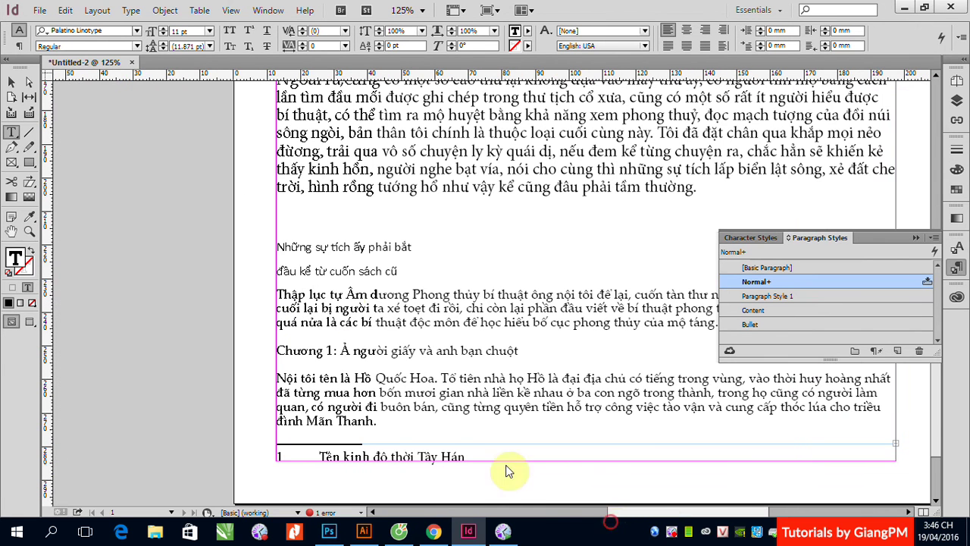
Start a new paragraph before "Chương 1" and apply the Bullet paragraph style to the three paragraphs above it.
{"action": "left_click_drag", "start_coordinate": [279, 246], "coordinate": [384, 314]}
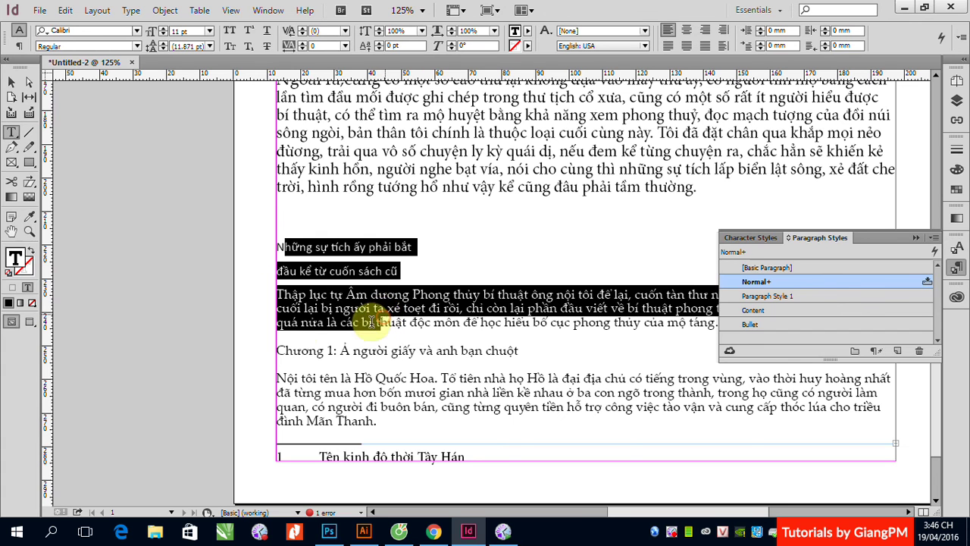
{"action": "left_click", "coordinate": [279, 346]}
{"action": "key", "text": "Return"}
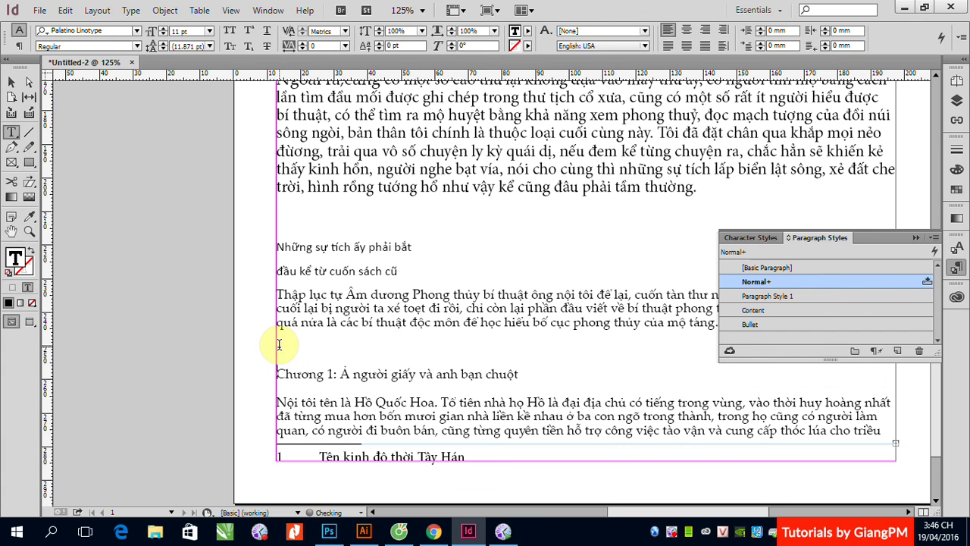
{"action": "left_click_drag", "start_coordinate": [279, 246], "coordinate": [410, 322]}
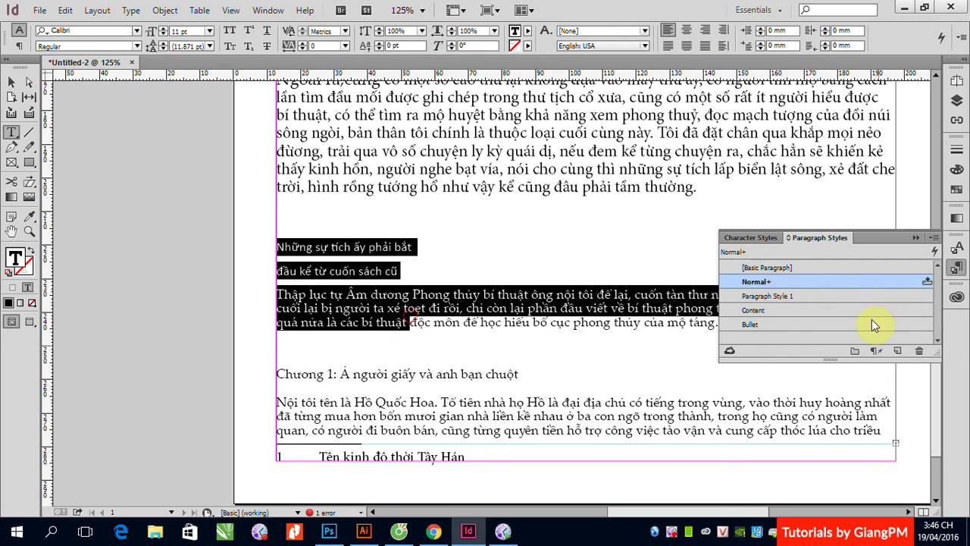
{"action": "left_click", "coordinate": [753, 324]}
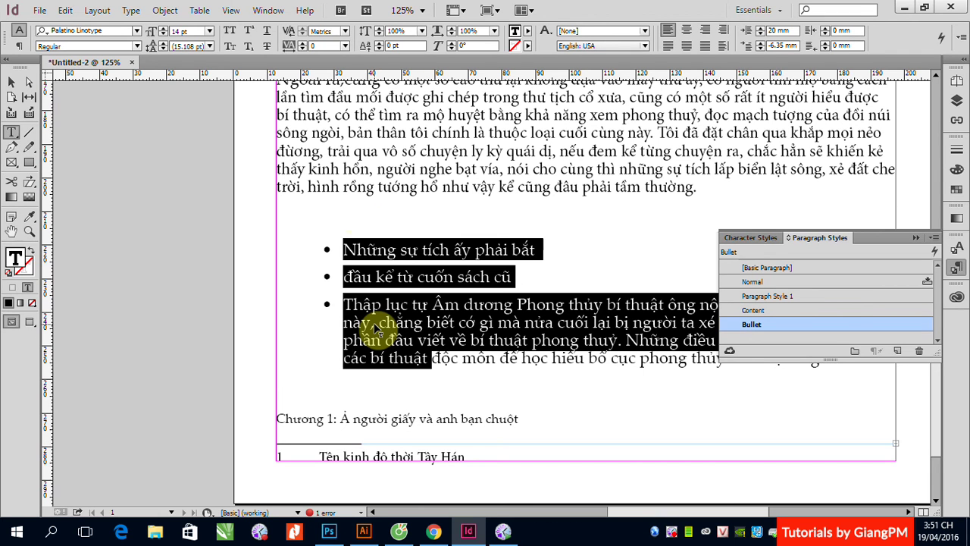
Create a new one-page A4 print document with facing pages from the A4_doc preset.
{"action": "left_click", "coordinate": [38, 10]}
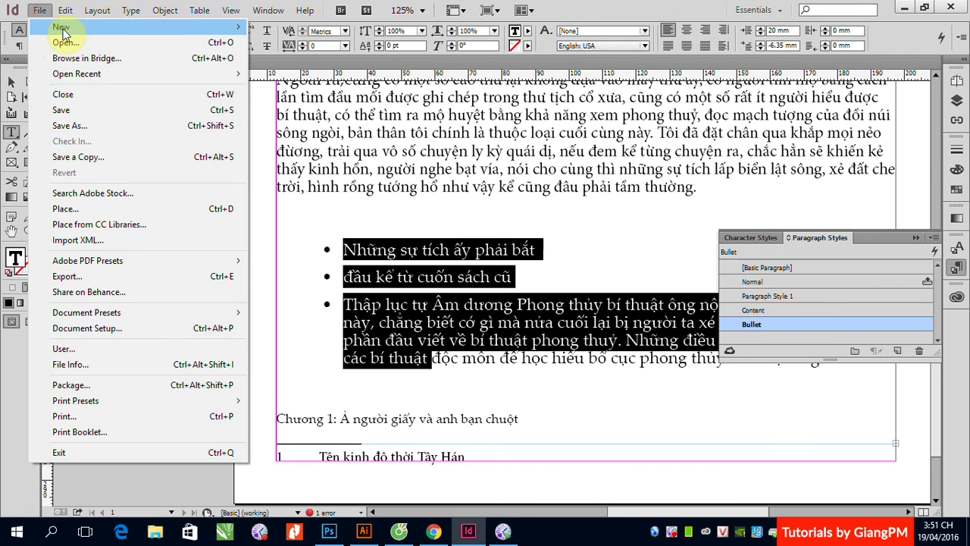
{"action": "left_click", "coordinate": [387, 156]}
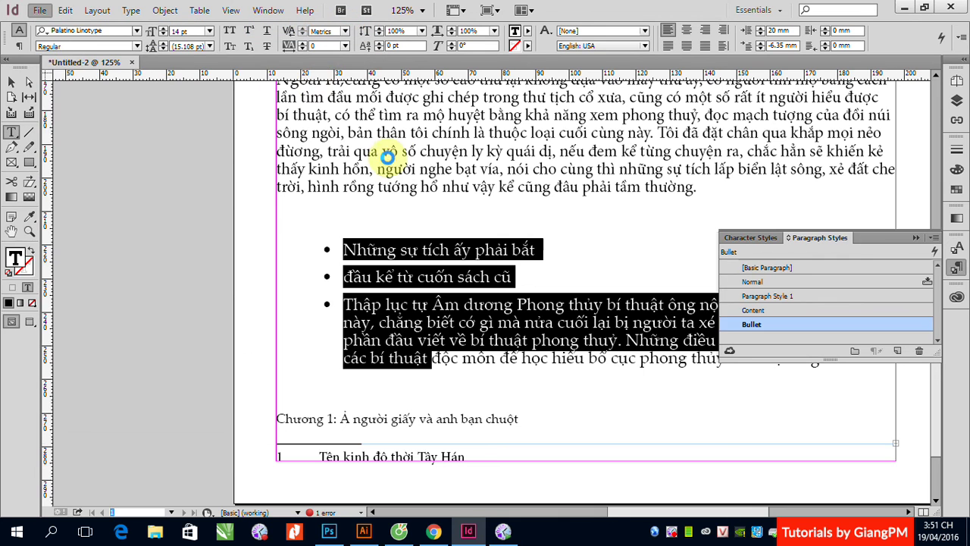
{"action": "key", "text": "ctrl+n"}
{"action": "left_click", "coordinate": [222, 410]}
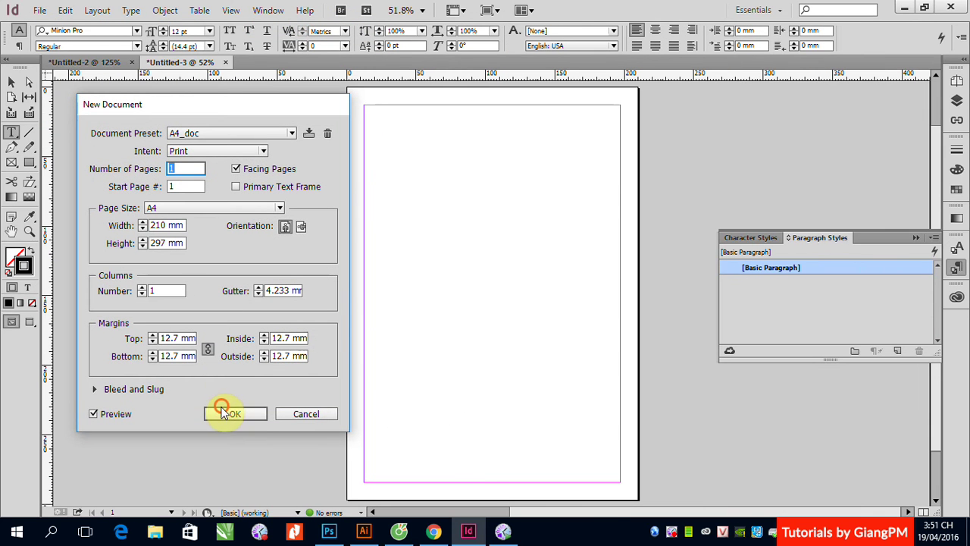
{"action": "left_click", "coordinate": [236, 421]}
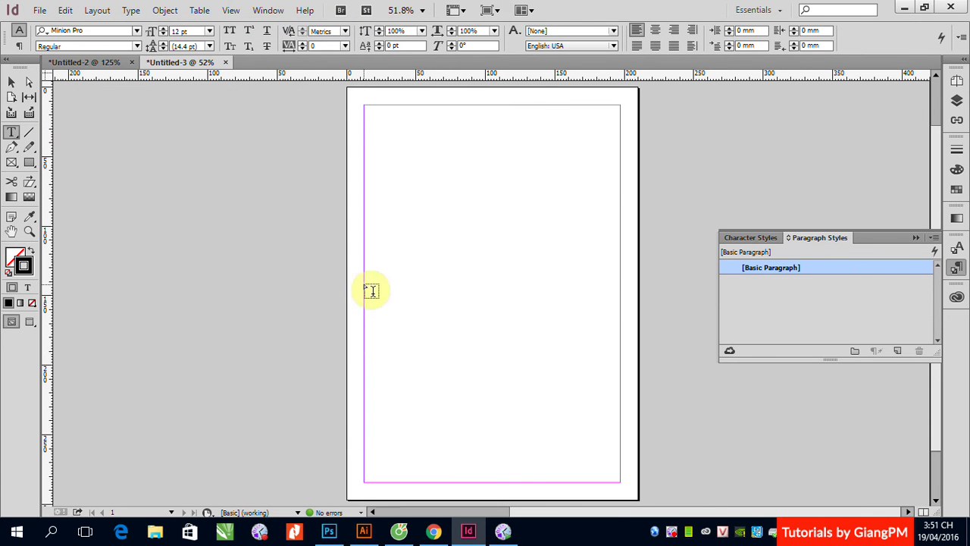
Place Truyen.docx from the Desktop at the page's upper-left margin corner, autoflowing it onto added pages, and display the document's page thumbnails.
{"action": "left_click", "coordinate": [39, 11]}
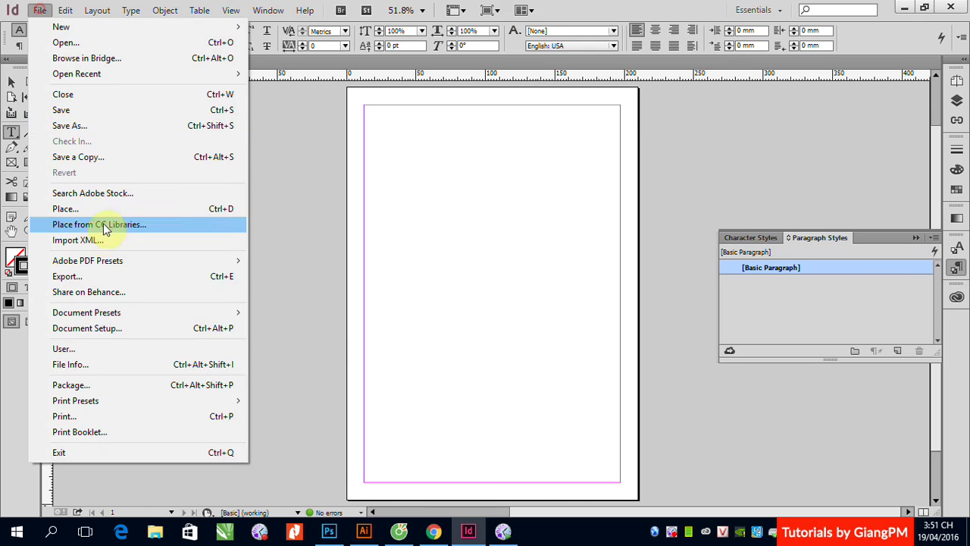
{"action": "left_click", "coordinate": [80, 207]}
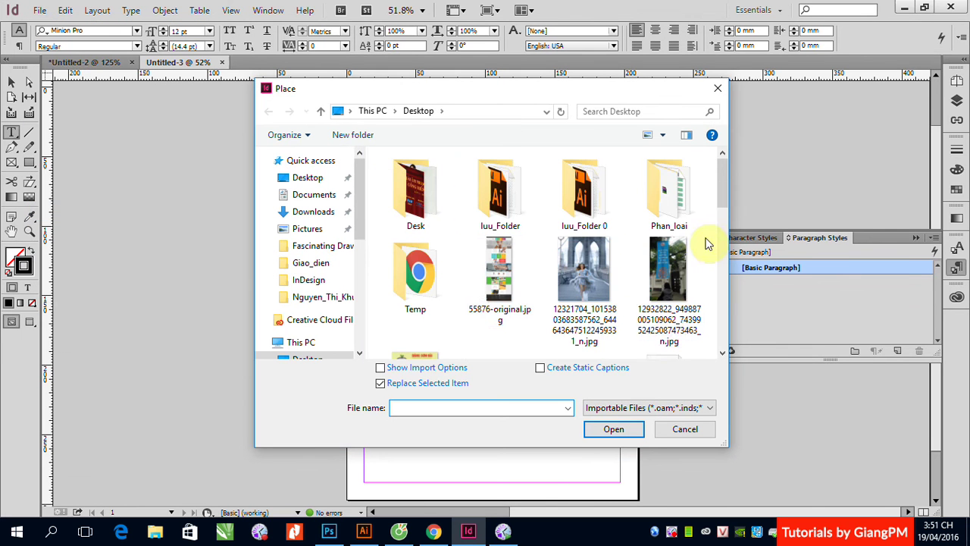
{"action": "scroll", "coordinate": [721, 313], "scroll_direction": "down", "scroll_amount": 5}
{"action": "left_click", "coordinate": [500, 319]}
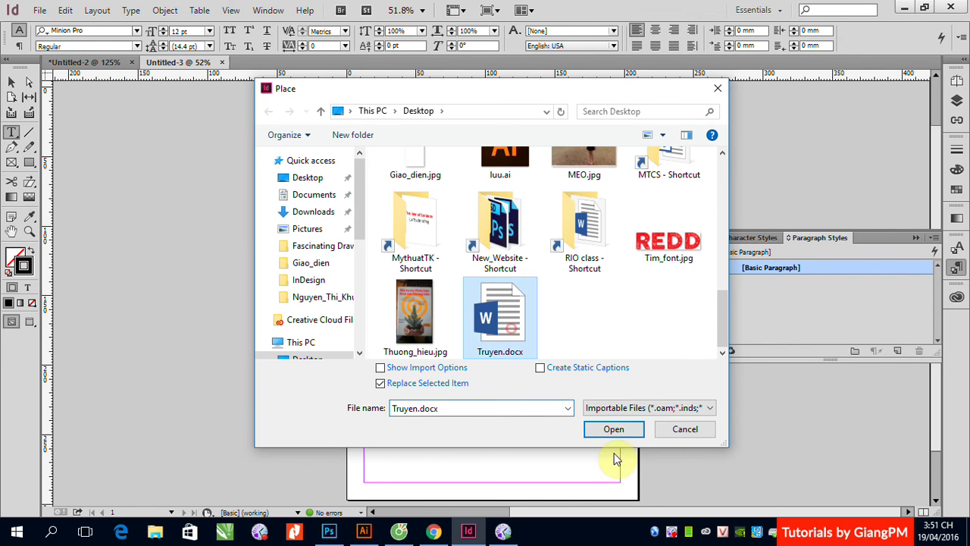
{"action": "left_click", "coordinate": [614, 429]}
{"action": "left_click", "coordinate": [372, 150]}
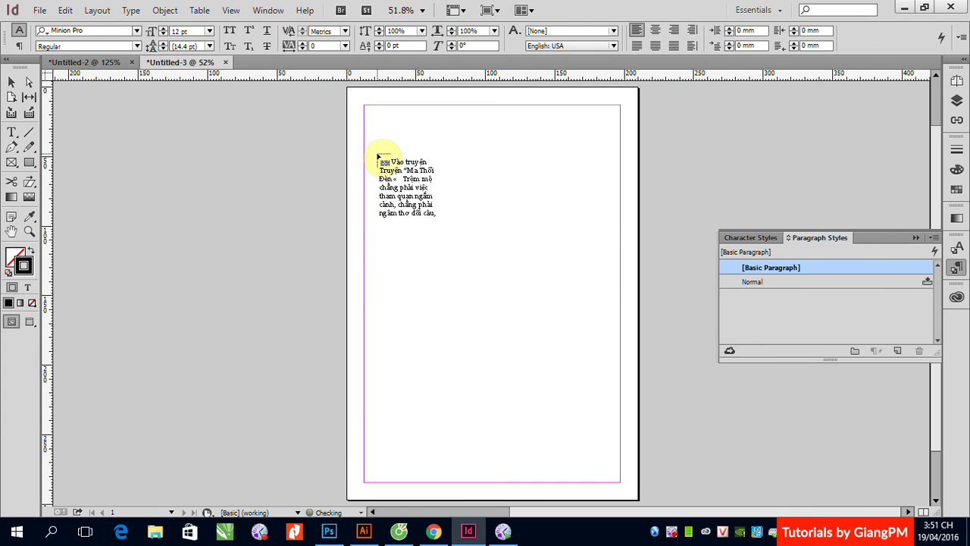
{"action": "left_click_drag", "start_coordinate": [372, 149], "coordinate": [370, 117]}
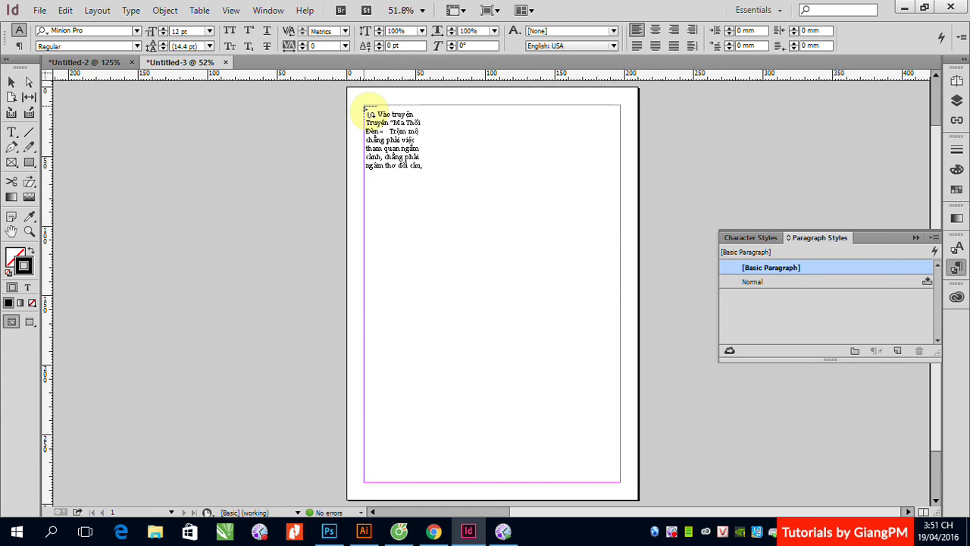
{"action": "key", "text": "ctrl+z"}
{"action": "left_click", "coordinate": [365, 105]}
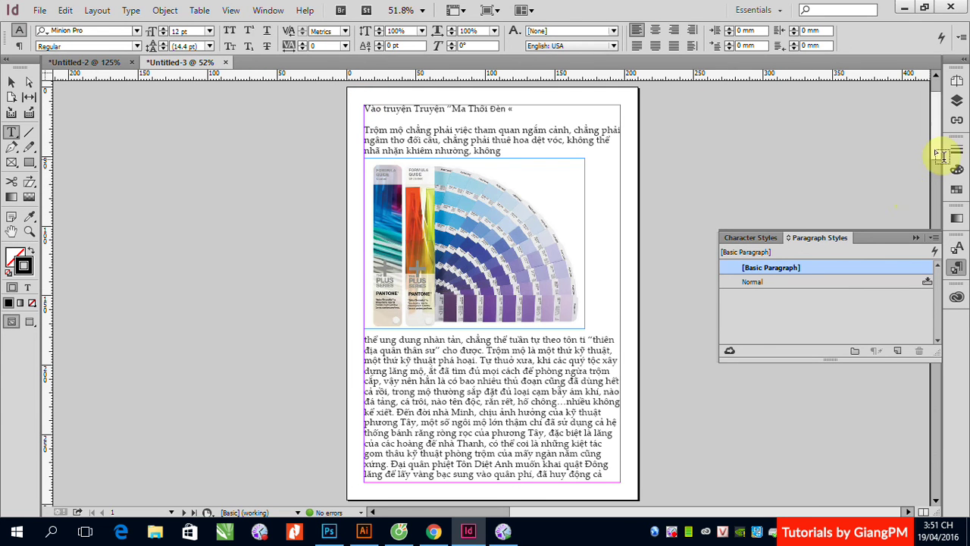
{"action": "left_click", "coordinate": [956, 82]}
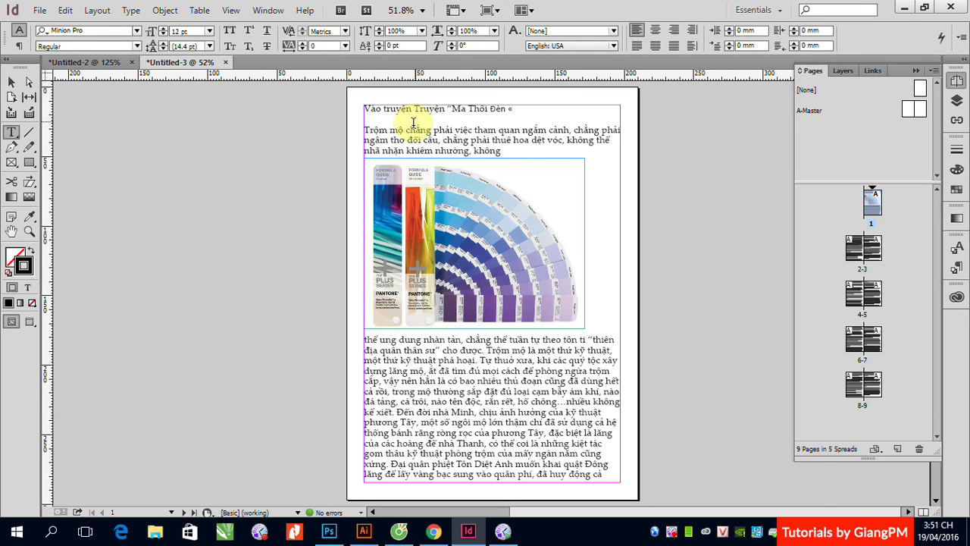
Insert a paragraph break before the body paragraph starting "Trộm mộ chẳng phải" on the first page.
{"action": "left_click", "coordinate": [377, 141]}
{"action": "left_click", "coordinate": [365, 129]}
{"action": "key", "text": "Return"}
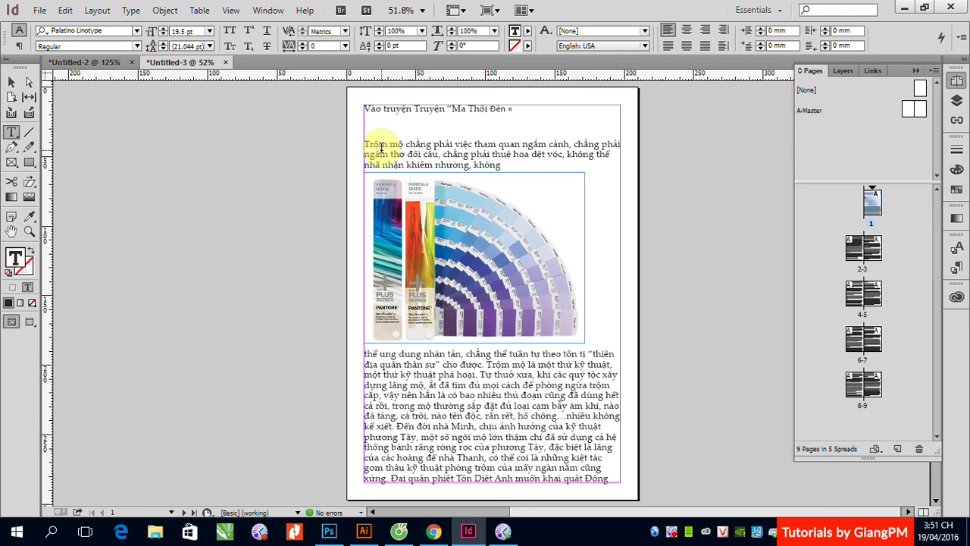
Format the title line "Vào truyện Truyện “Ma Thổi Đèn «" in Arial Bold at 24 pt.
{"action": "left_click_drag", "start_coordinate": [364, 110], "coordinate": [523, 112]}
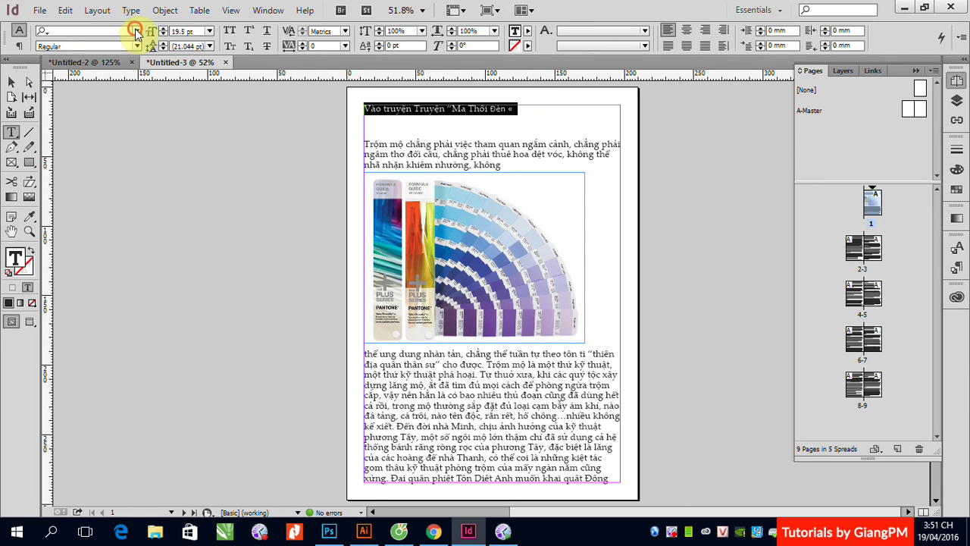
{"action": "left_click", "coordinate": [137, 30]}
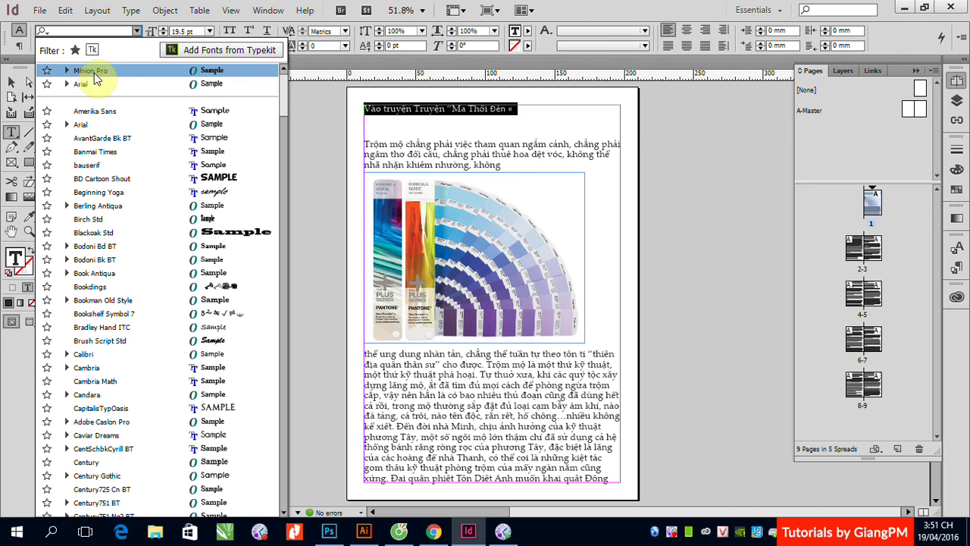
{"action": "left_click", "coordinate": [87, 83]}
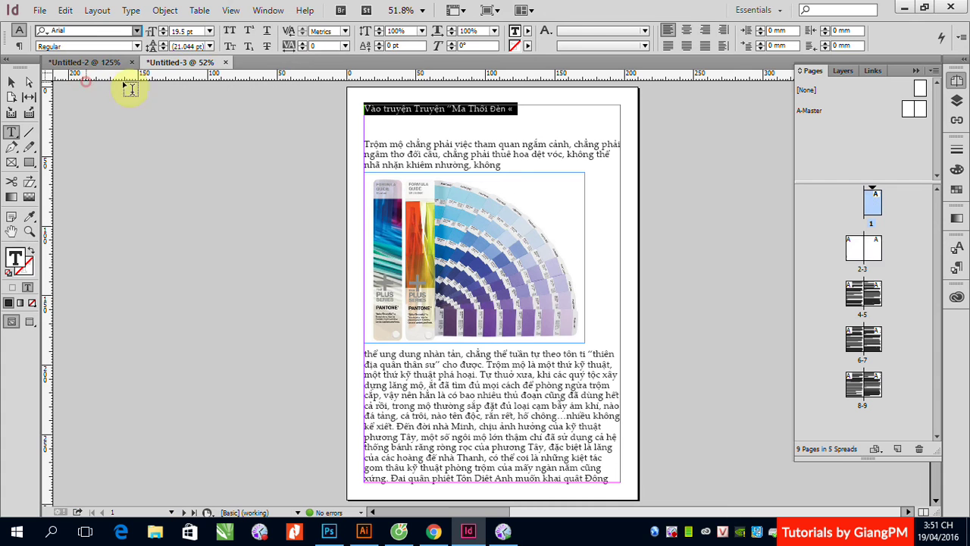
{"action": "left_click", "coordinate": [209, 30]}
{"action": "left_click", "coordinate": [193, 176]}
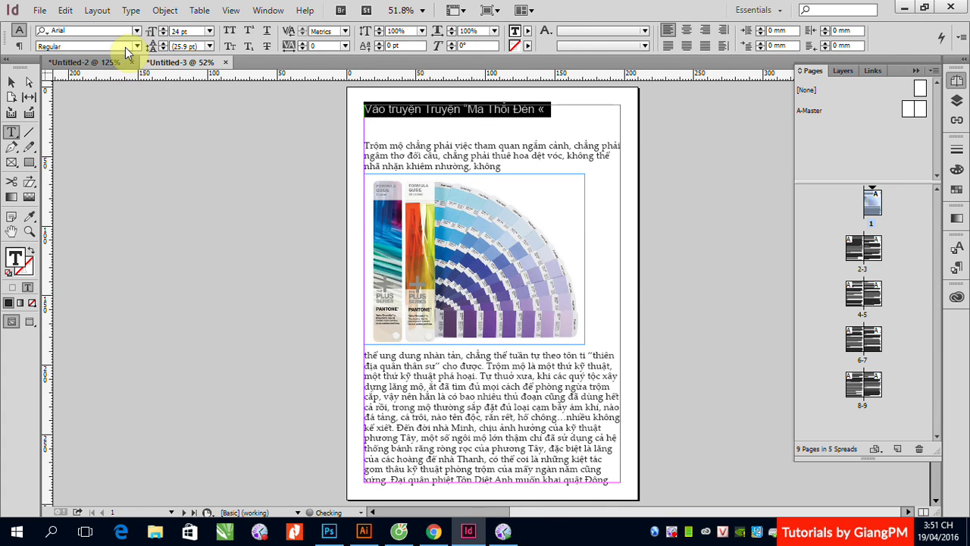
{"action": "left_click", "coordinate": [136, 46]}
{"action": "left_click", "coordinate": [85, 144]}
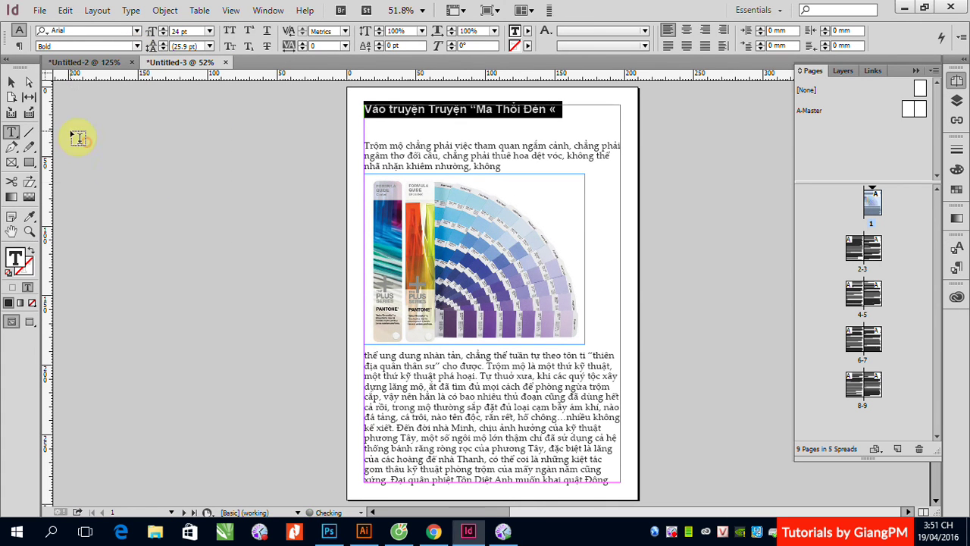
Create a paragraph style named CHUONG from the formatted title and add a paragraph break after the title.
{"action": "left_click", "coordinate": [957, 267]}
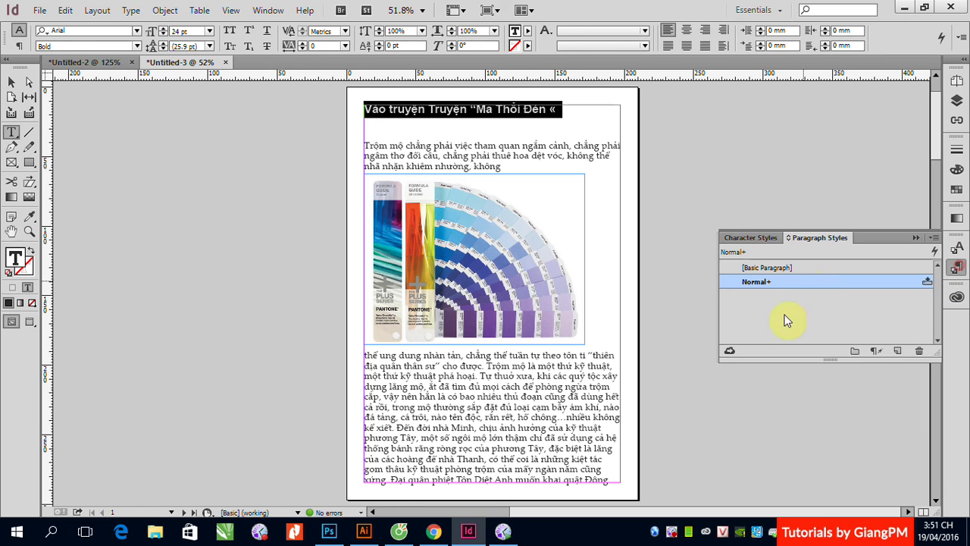
{"action": "left_click", "coordinate": [897, 351]}
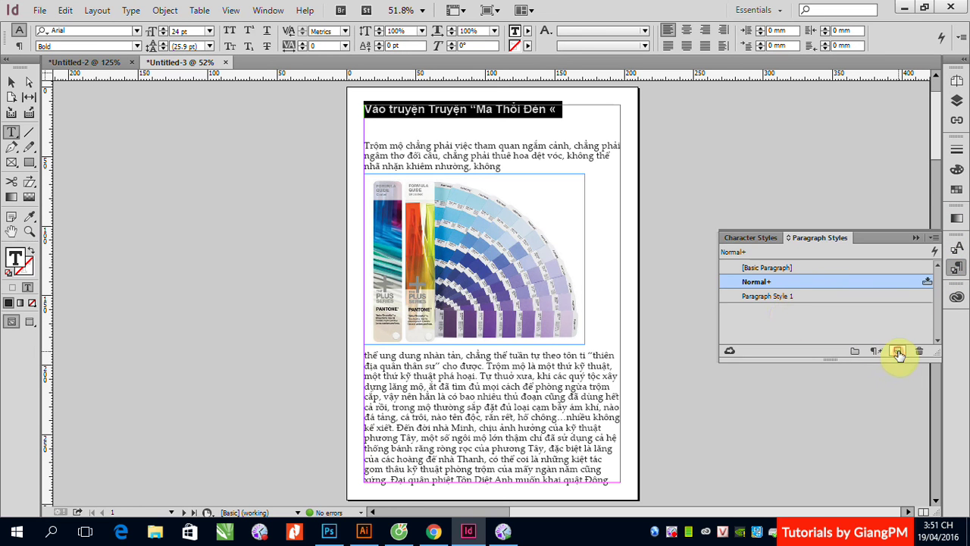
{"action": "double_click", "coordinate": [765, 296]}
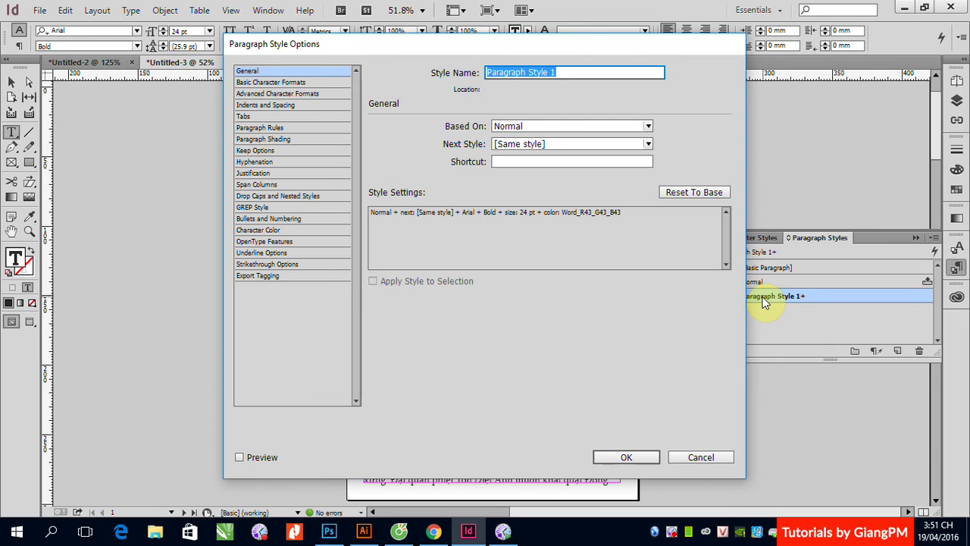
{"action": "type", "text": "CHUONG"}
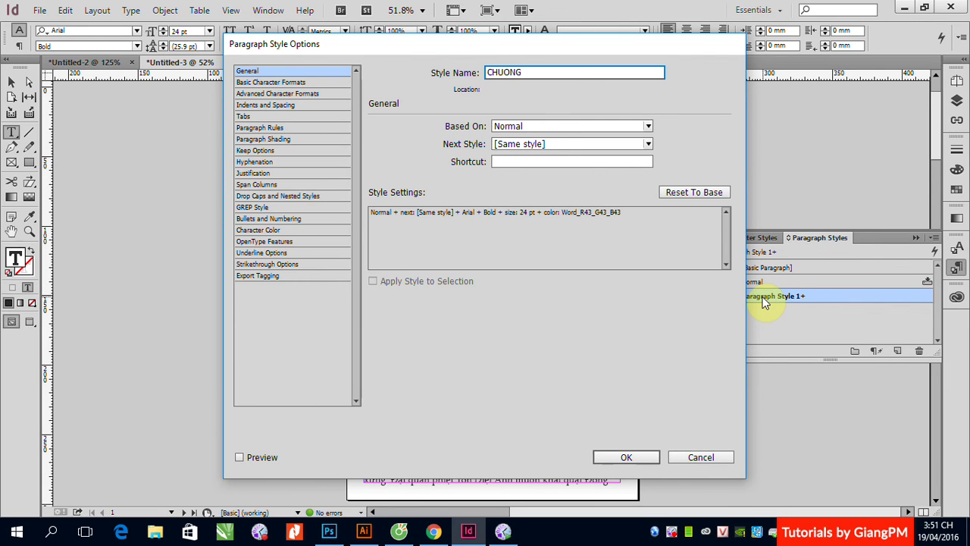
{"action": "key", "text": "Return"}
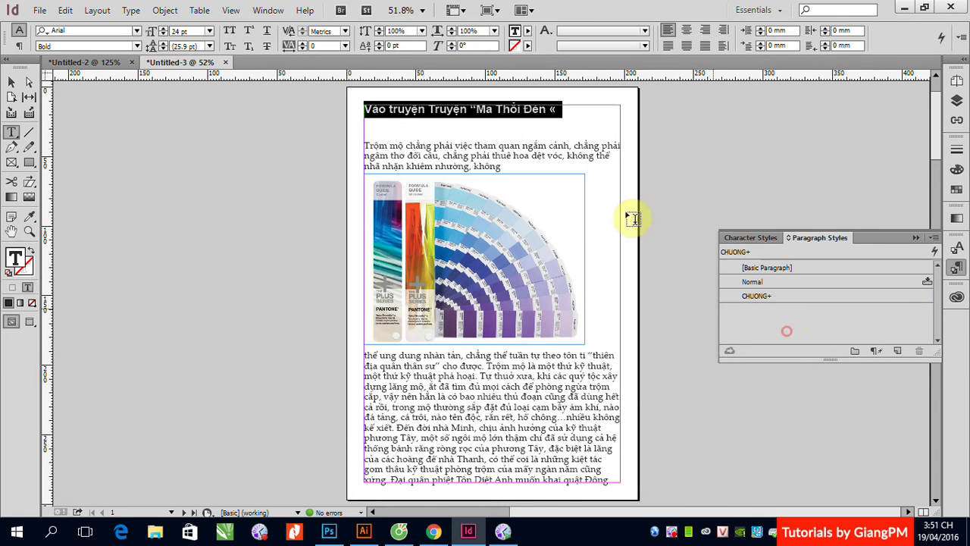
{"action": "left_click", "coordinate": [559, 110]}
{"action": "key", "text": "Return"}
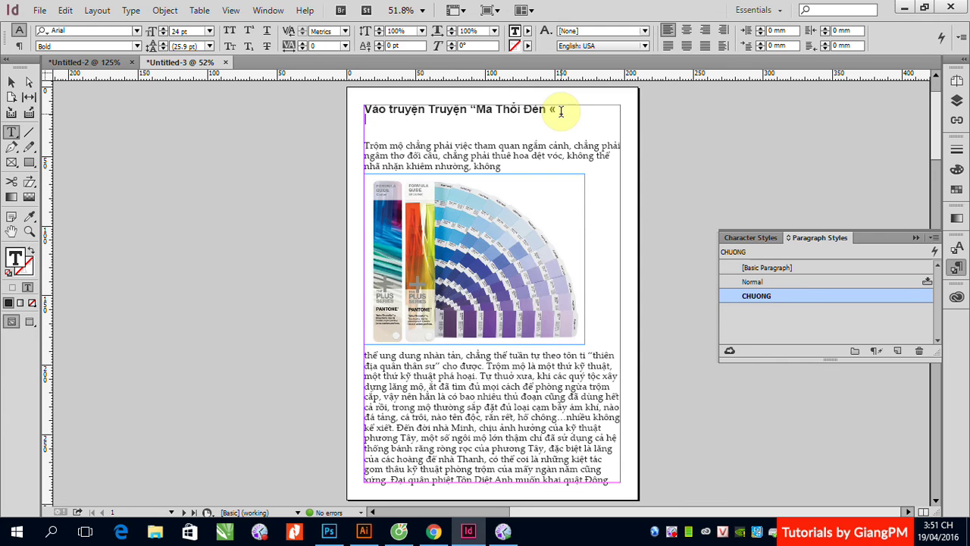
Insert a paragraph break before the "Chương 1" heading near the end of page 2.
{"action": "scroll", "coordinate": [546, 326], "scroll_direction": "down", "scroll_amount": 10}
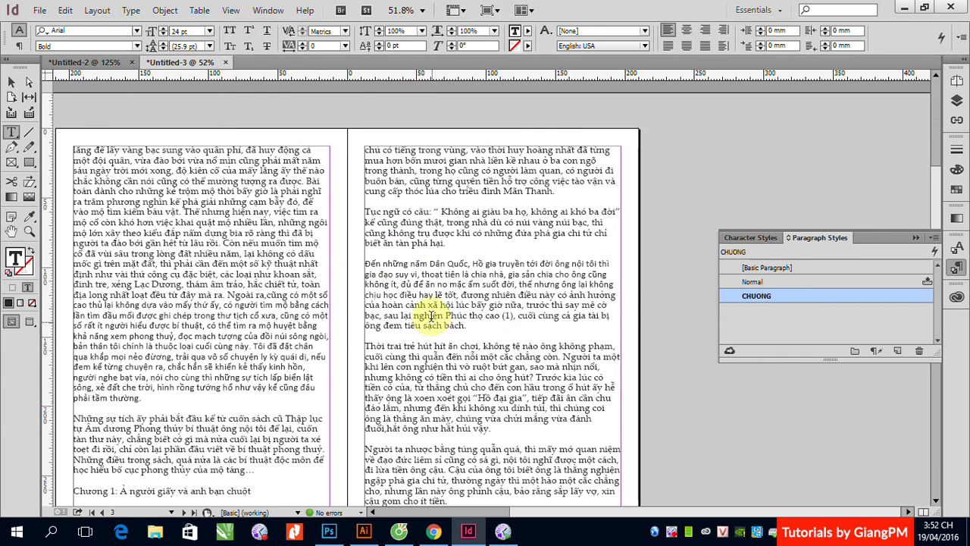
{"action": "scroll", "coordinate": [255, 326], "scroll_direction": "down", "scroll_amount": 3}
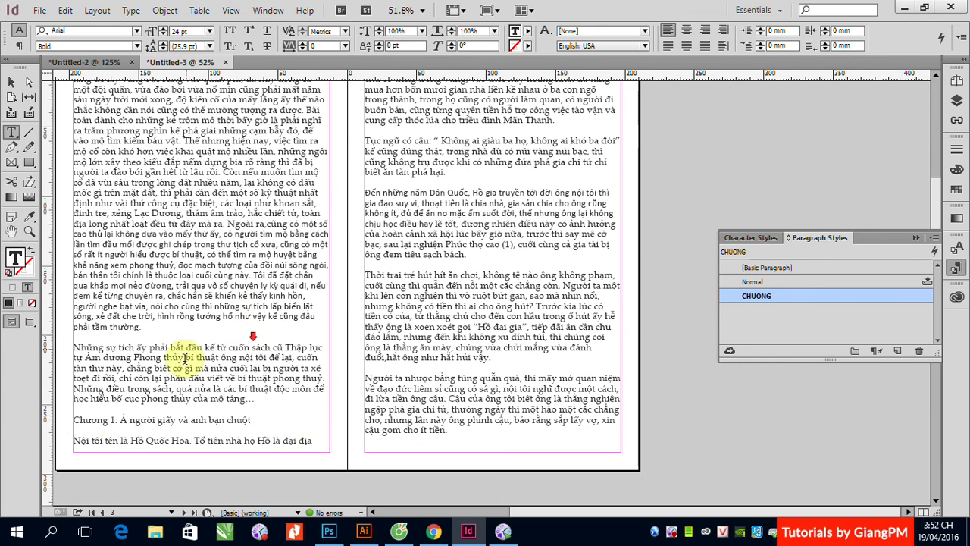
{"action": "left_click", "coordinate": [86, 423]}
{"action": "left_click", "coordinate": [88, 421]}
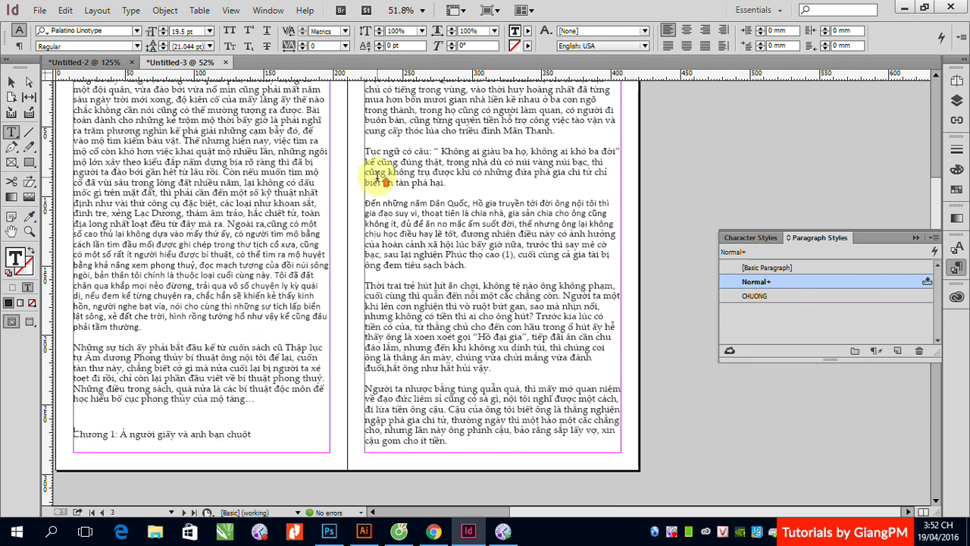
Try to apply the CHUONG paragraph style to the "Chương 1" heading on page 2.
{"action": "scroll", "coordinate": [372, 182], "scroll_direction": "up", "scroll_amount": 5}
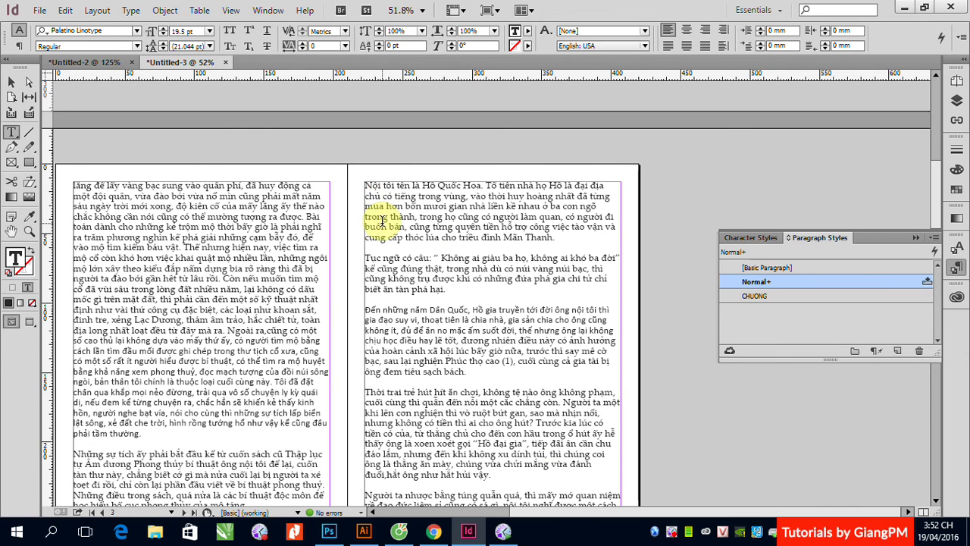
{"action": "scroll", "coordinate": [255, 260], "scroll_direction": "down", "scroll_amount": 6}
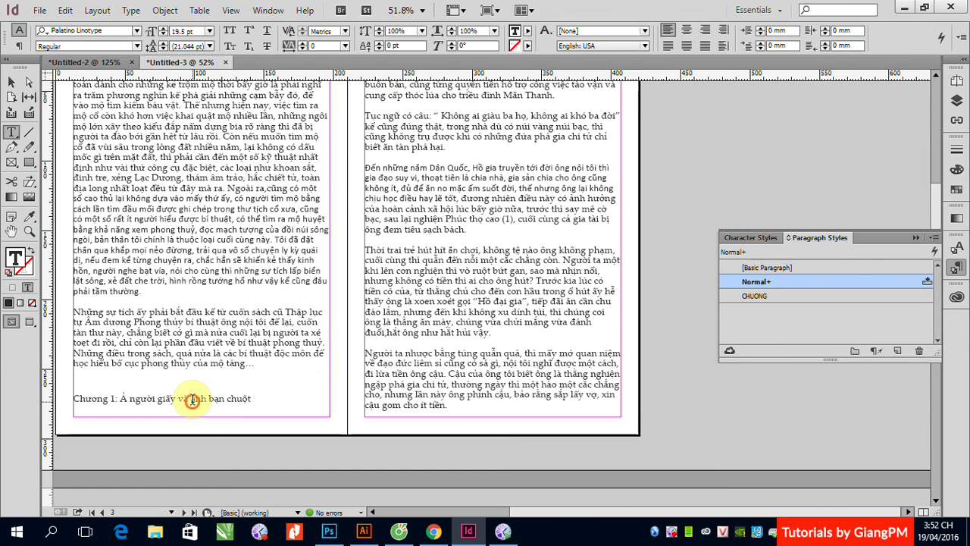
{"action": "left_click", "coordinate": [94, 399]}
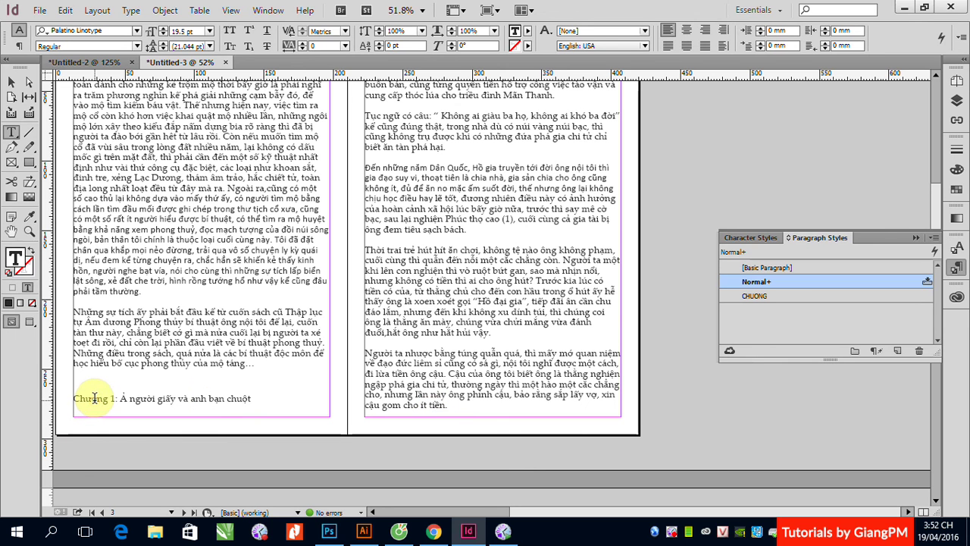
{"action": "left_click", "coordinate": [750, 296]}
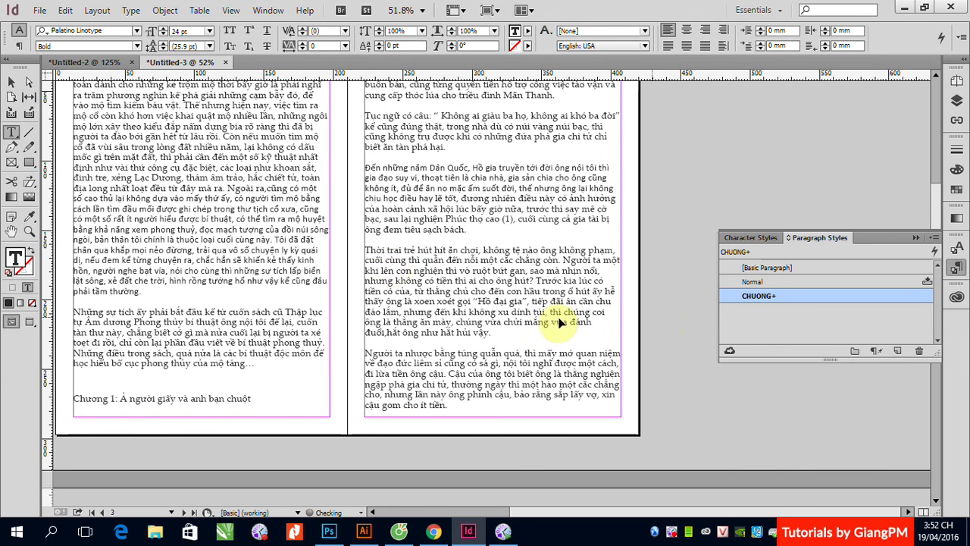
{"action": "scroll", "coordinate": [391, 269], "scroll_direction": "up", "scroll_amount": 4}
{"action": "left_click", "coordinate": [366, 184]}
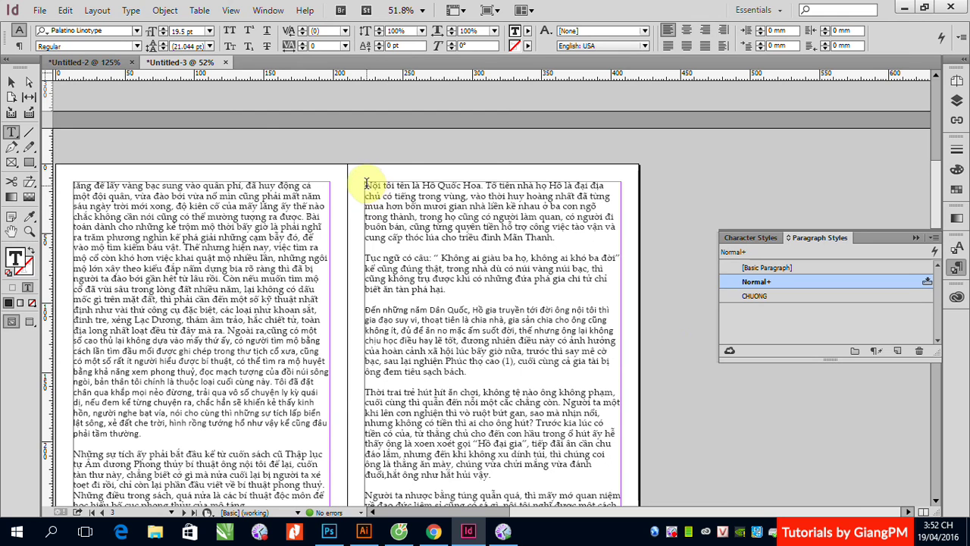
{"action": "left_click", "coordinate": [368, 187]}
{"action": "scroll", "coordinate": [367, 187], "scroll_direction": "down", "scroll_amount": 5}
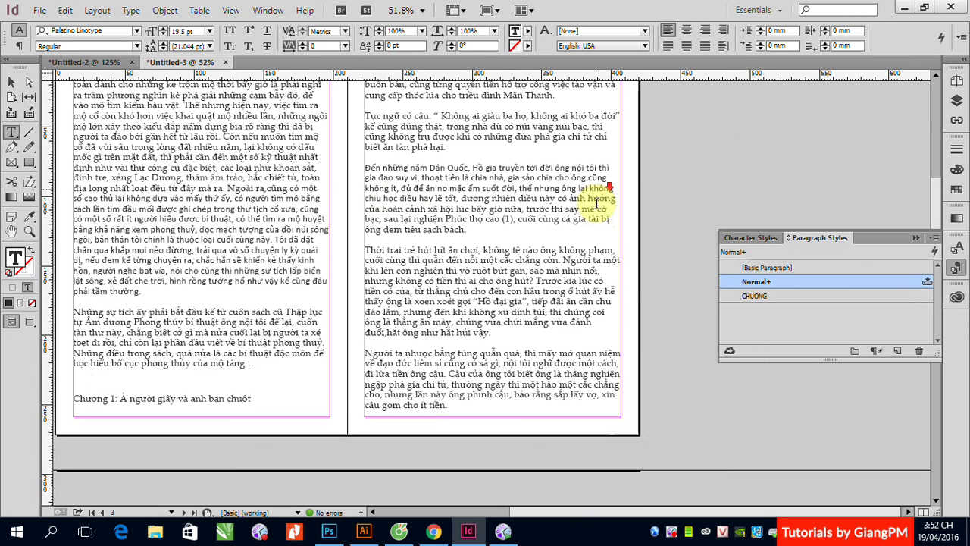
Insert a break before the "Chương 1" heading that moves it to the start of the facing page.
{"action": "left_click", "coordinate": [72, 365]}
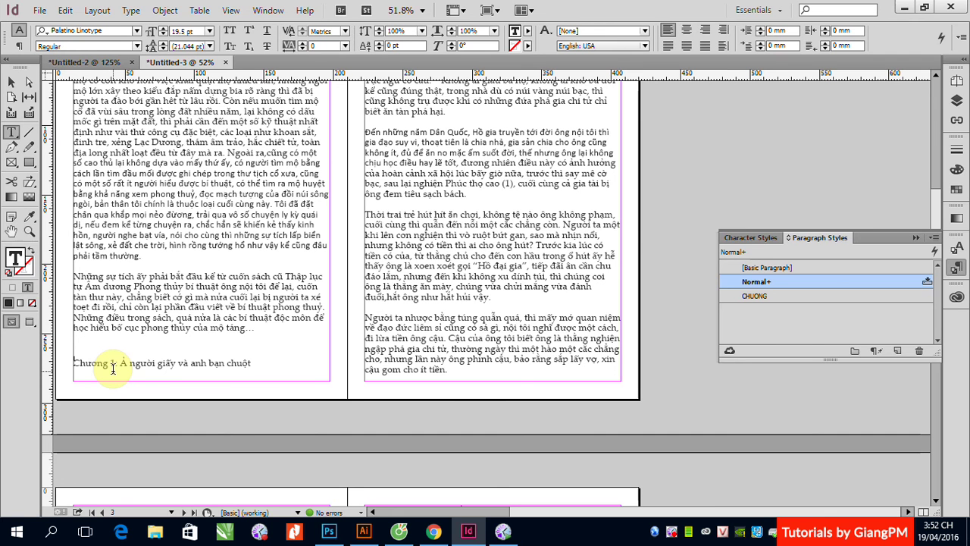
{"action": "key", "text": "KP_Enter"}
{"action": "scroll", "coordinate": [112, 367], "scroll_direction": "up", "scroll_amount": 2}
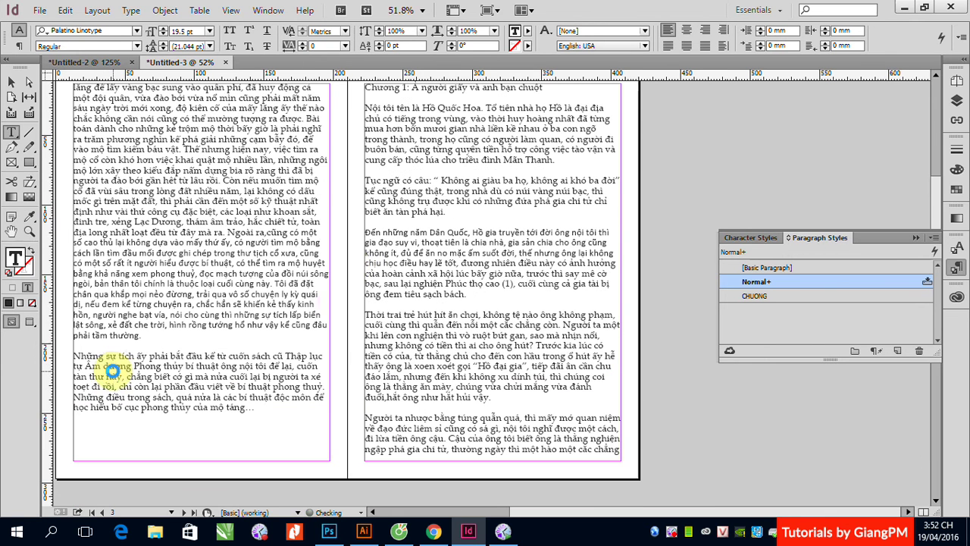
Add a paragraph break between the "Chương 1" heading and its body text, and apply the CHUONG paragraph style to the heading.
{"action": "left_click", "coordinate": [366, 106]}
{"action": "key", "text": "Return"}
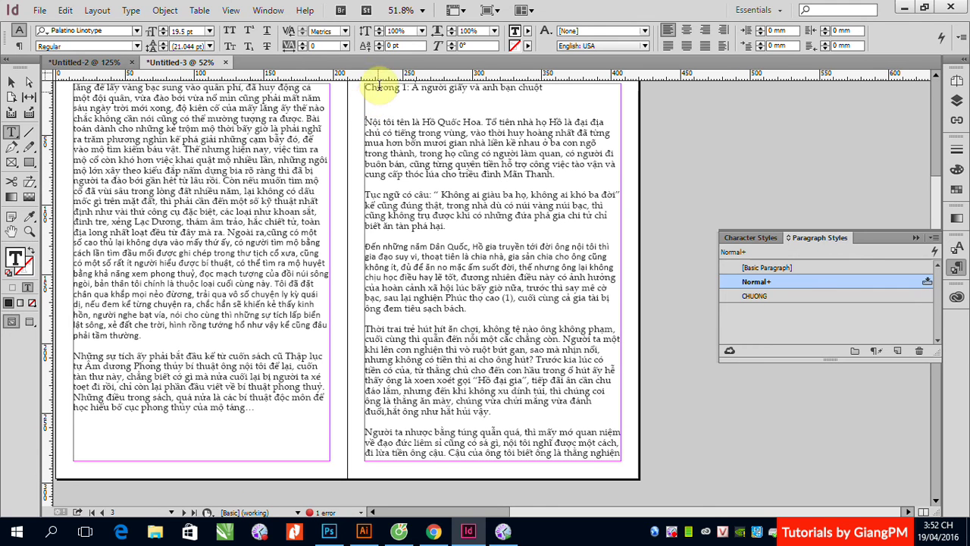
{"action": "left_click", "coordinate": [756, 297]}
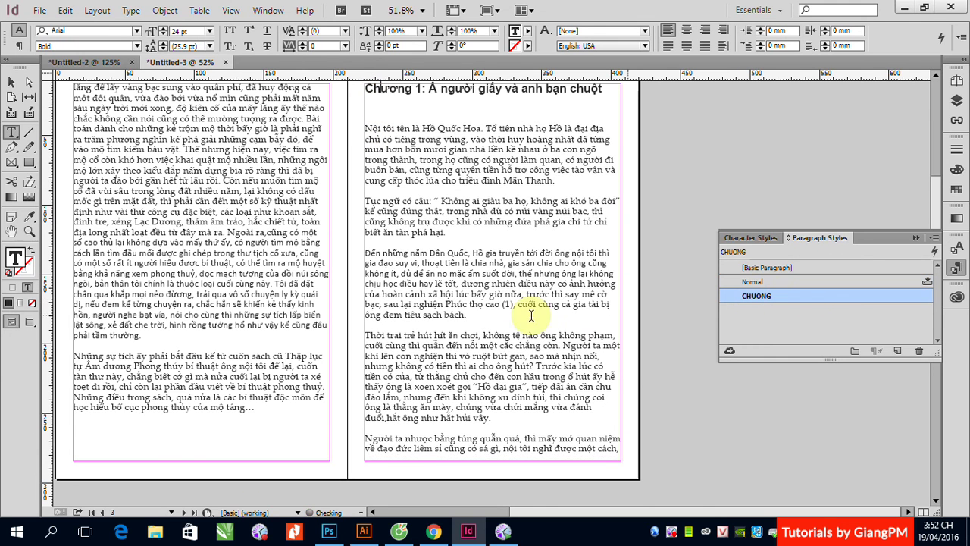
Split "Ông nội tôi cõng người giấy về nhà," on page 4 into its own paragraph and apply the CHUONG paragraph style to it.
{"action": "scroll", "coordinate": [585, 321], "scroll_direction": "down", "scroll_amount": 10}
{"action": "scroll", "coordinate": [295, 321], "scroll_direction": "down", "scroll_amount": 2}
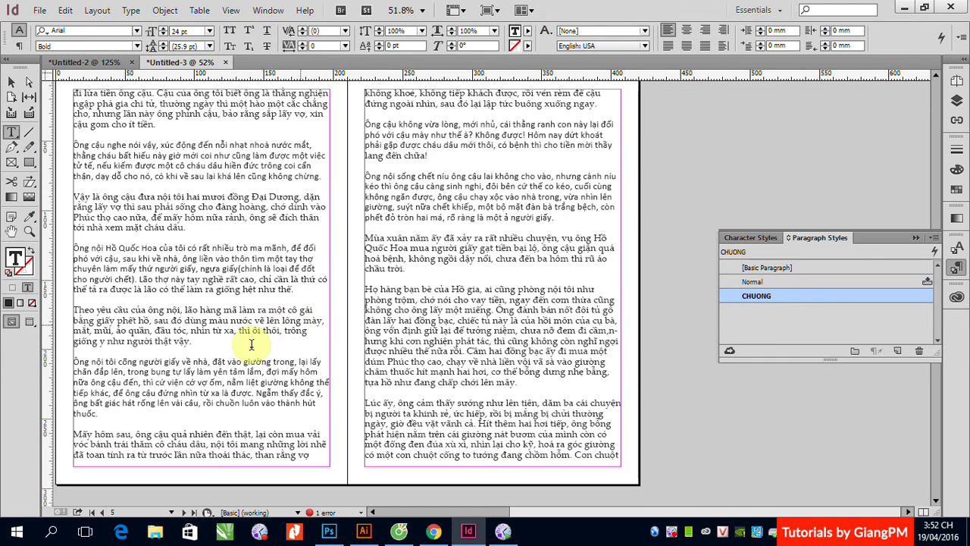
{"action": "left_click", "coordinate": [199, 345]}
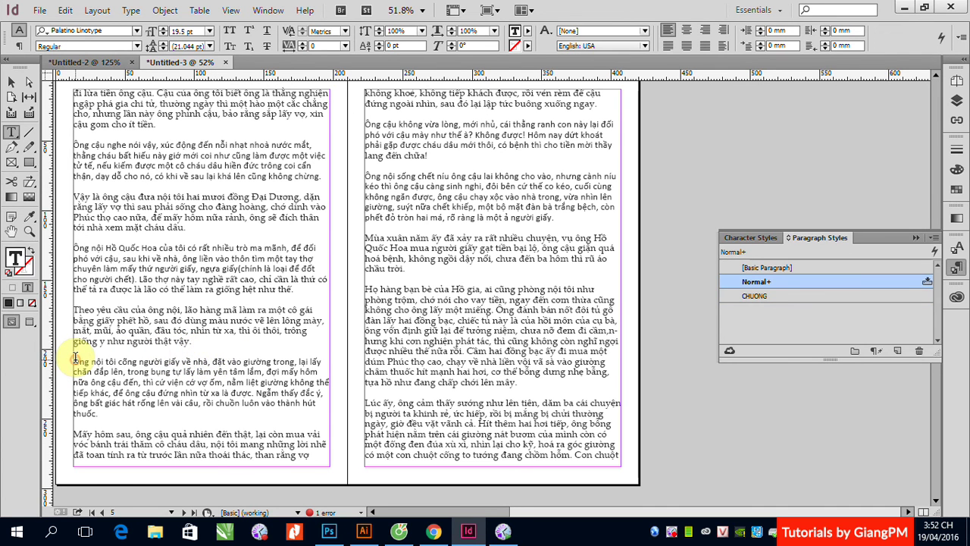
{"action": "key", "text": "Return"}
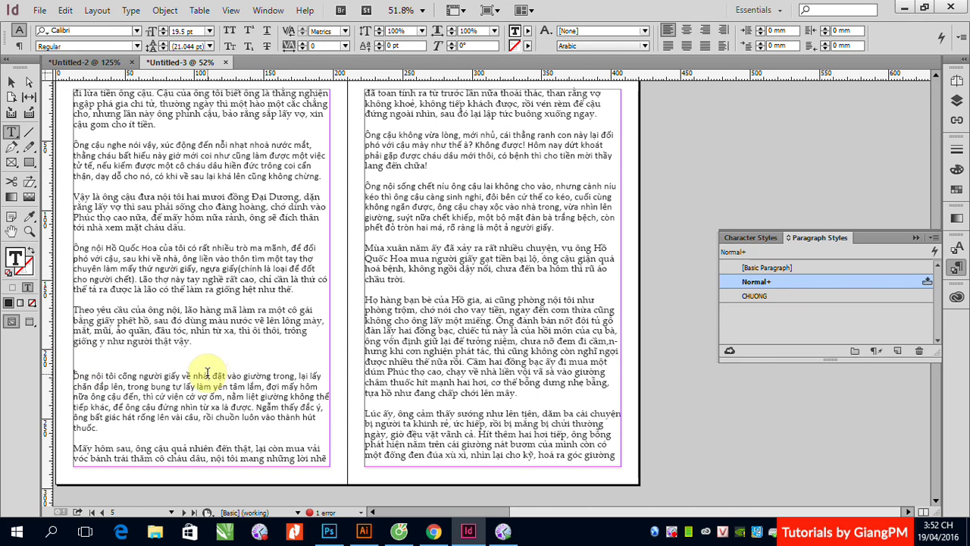
{"action": "left_click", "coordinate": [210, 376]}
{"action": "key", "text": "Return"}
{"action": "key", "text": "Return"}
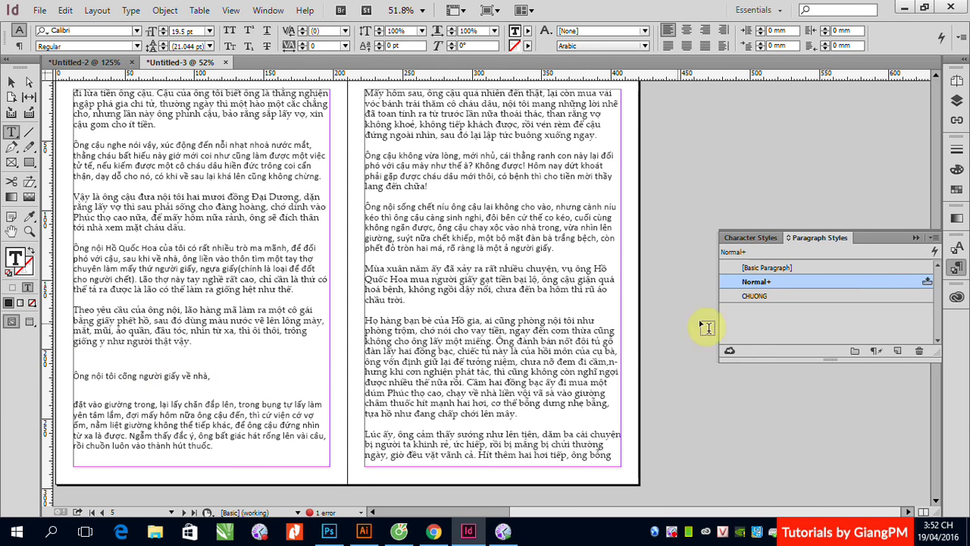
{"action": "left_click", "coordinate": [751, 297]}
Split the opening phrase "Trong thôn có thằng vô lại…" on page 7 into its own paragraph and apply the CHUONG paragraph style to it.
{"action": "scroll", "coordinate": [553, 368], "scroll_direction": "down", "scroll_amount": 3}
{"action": "scroll", "coordinate": [553, 367], "scroll_direction": "down", "scroll_amount": 5}
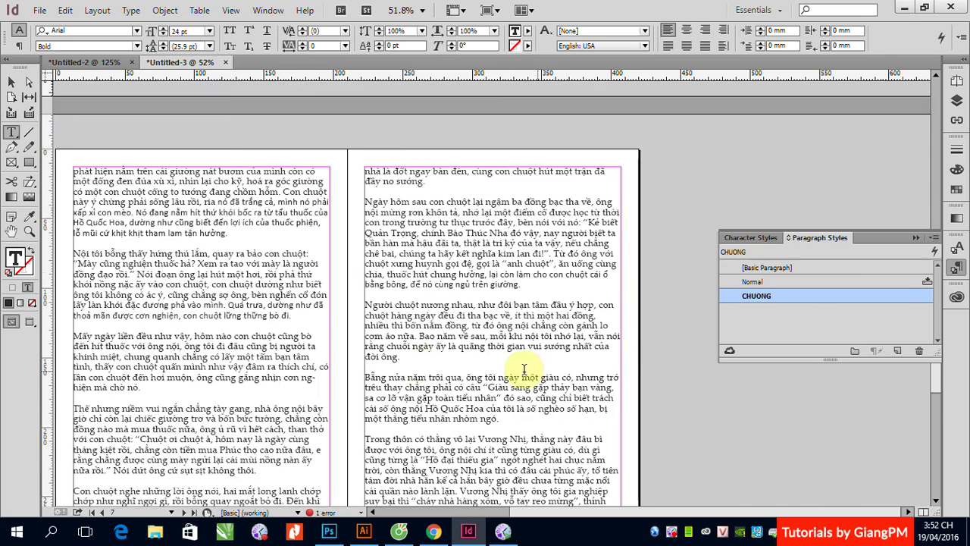
{"action": "scroll", "coordinate": [395, 393], "scroll_direction": "down", "scroll_amount": 3}
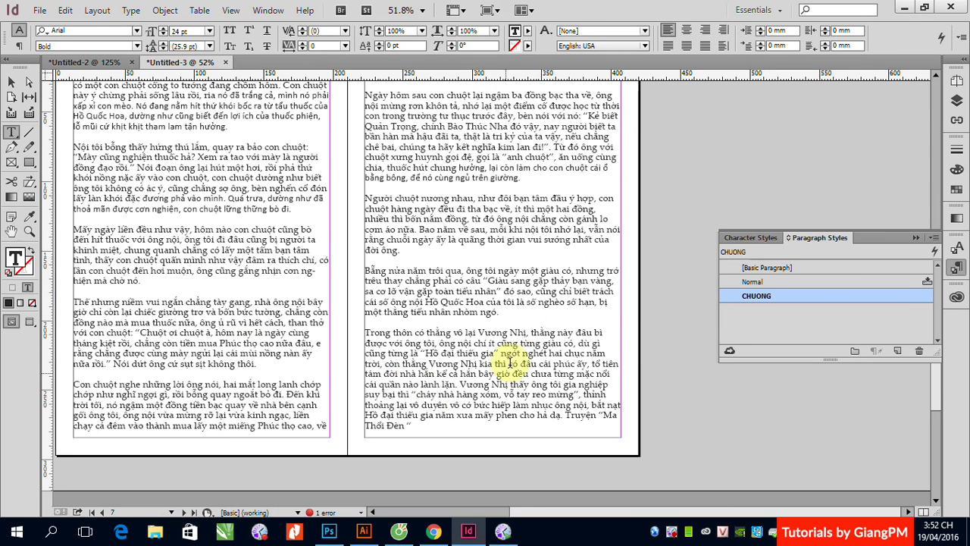
{"action": "left_click", "coordinate": [366, 332]}
{"action": "key", "text": "Return"}
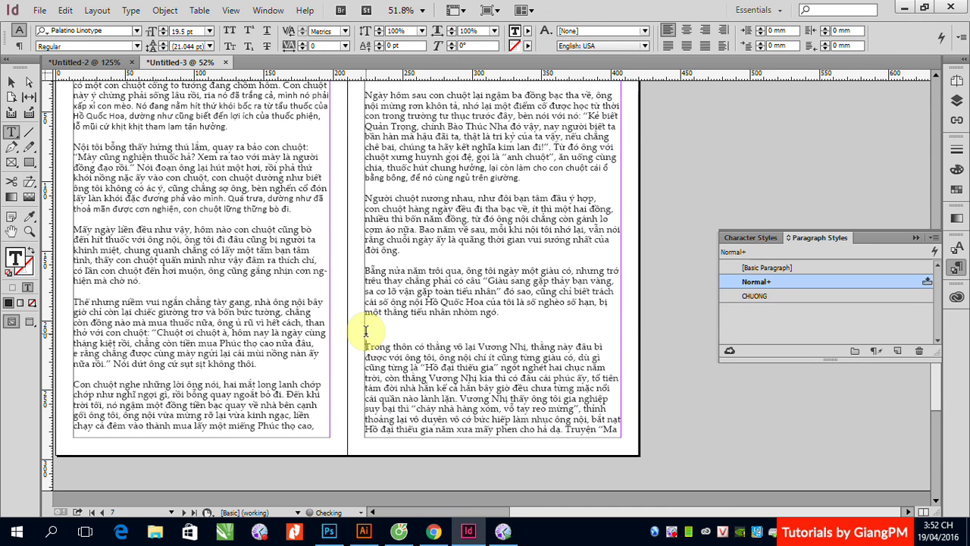
{"action": "left_click", "coordinate": [534, 347]}
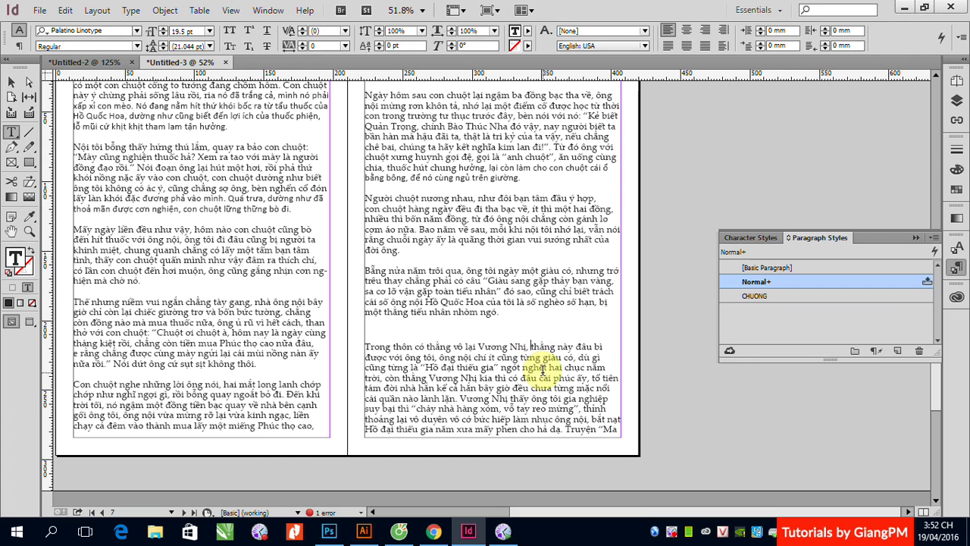
{"action": "key", "text": "Return"}
{"action": "key", "text": "Return"}
{"action": "left_click", "coordinate": [470, 347]}
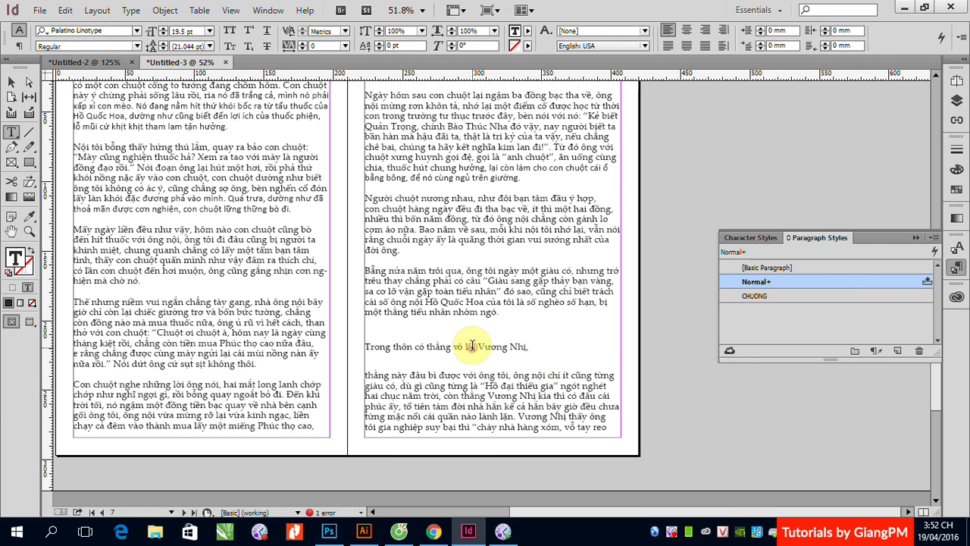
{"action": "left_click", "coordinate": [755, 295]}
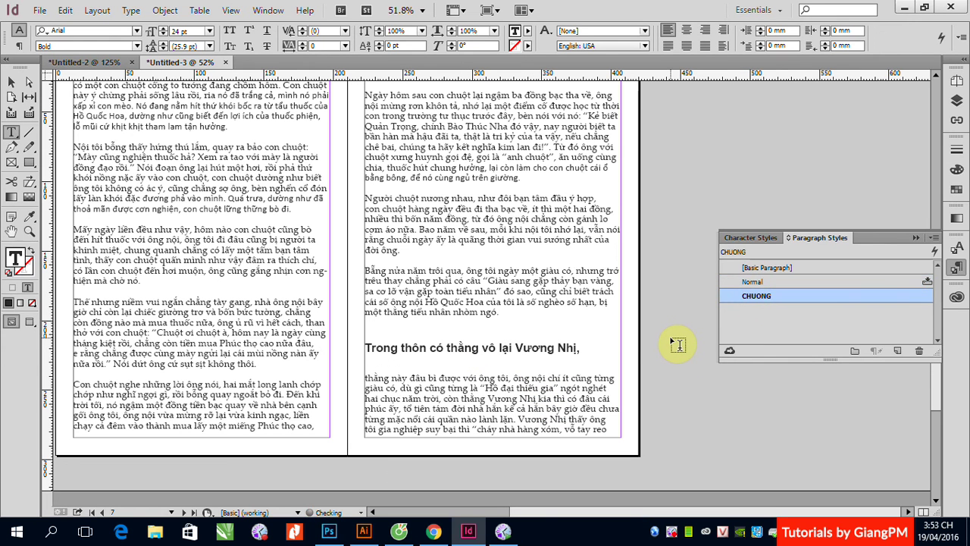